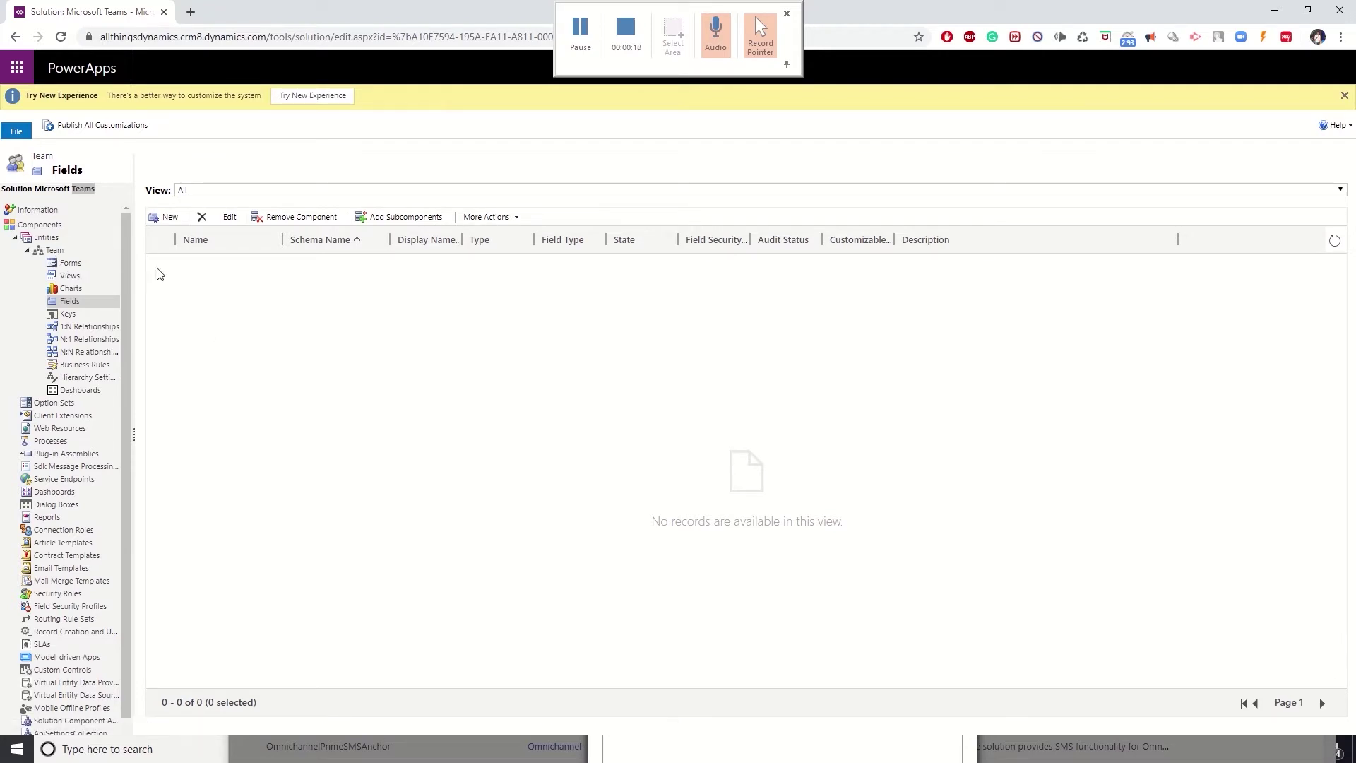
Step: Start a new field for the Team entity with the display name MsTeamsWebhook
click(168, 217)
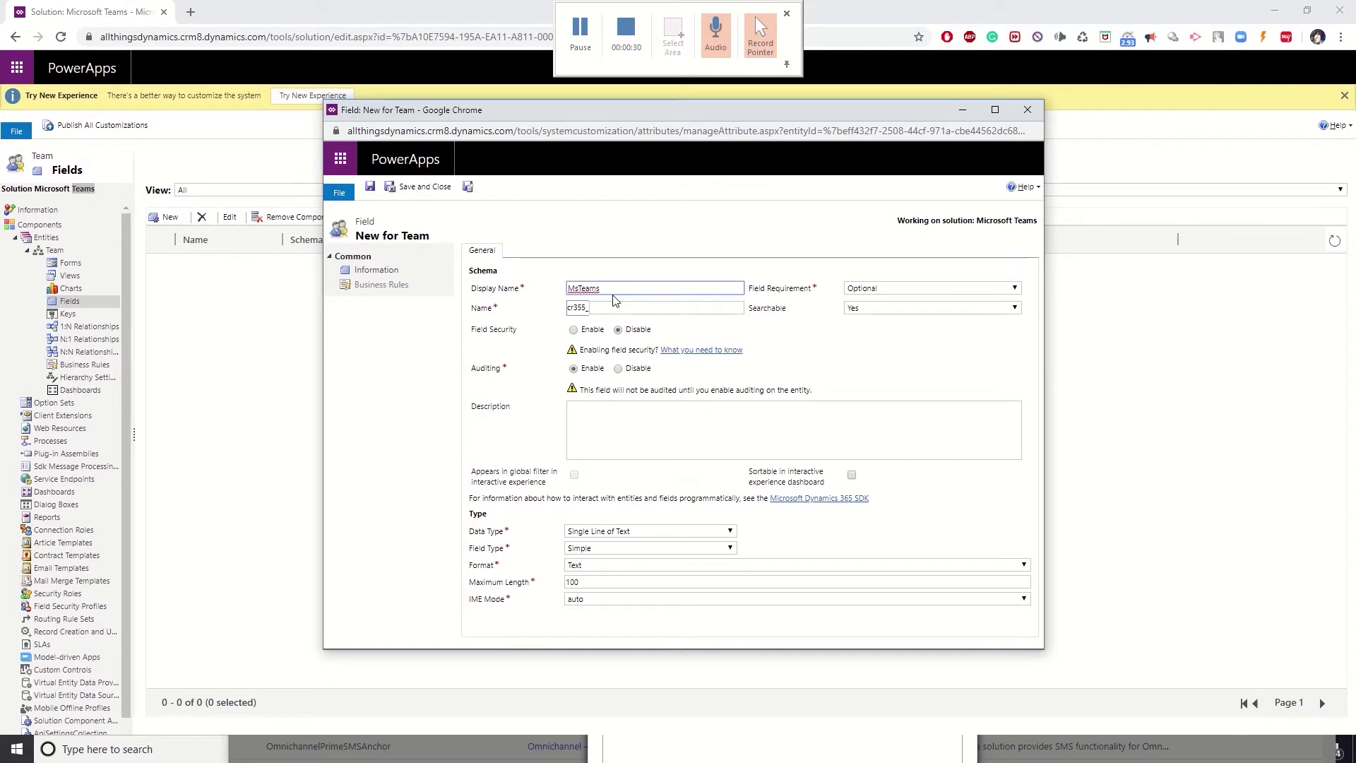
text(Webhook)
click(621, 245)
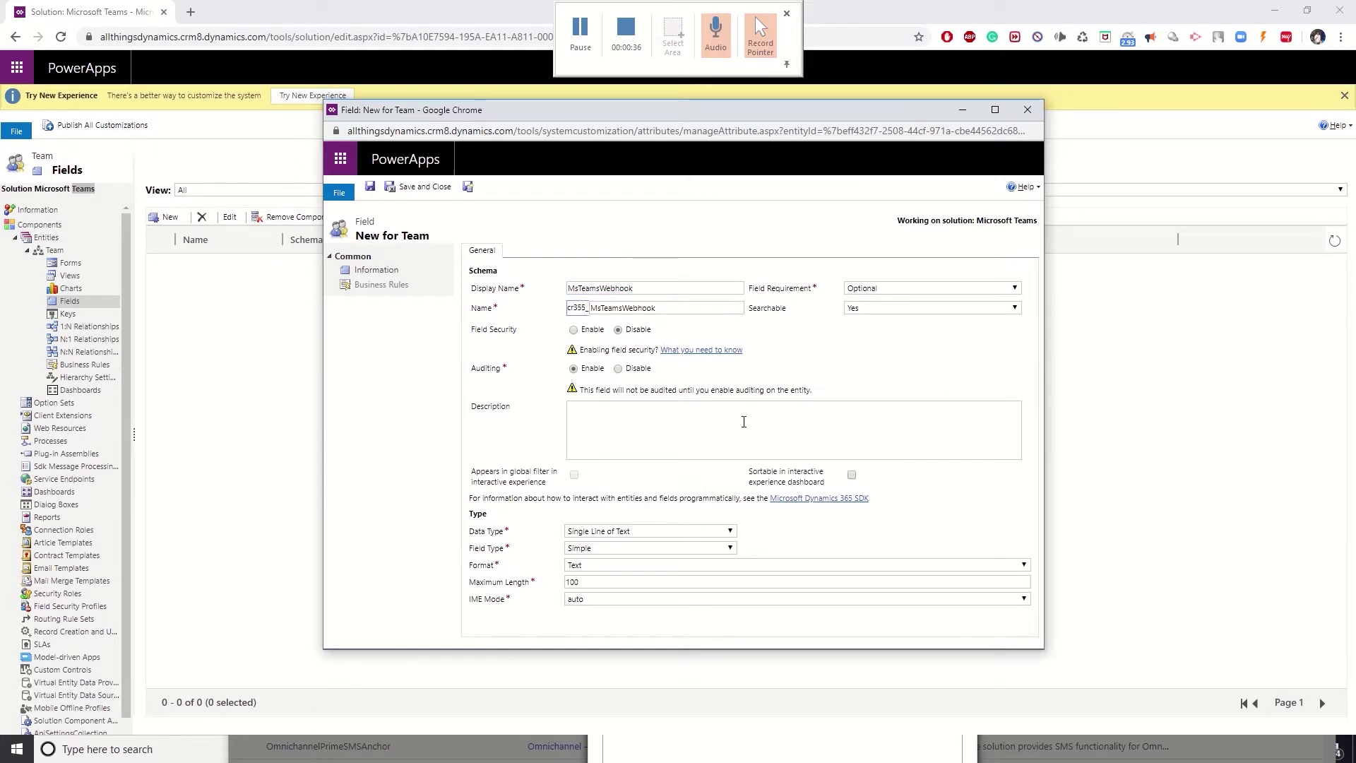
Step: Keep the webhook field as Single Line of Text, increase its maximum length, and save the field
click(611, 532)
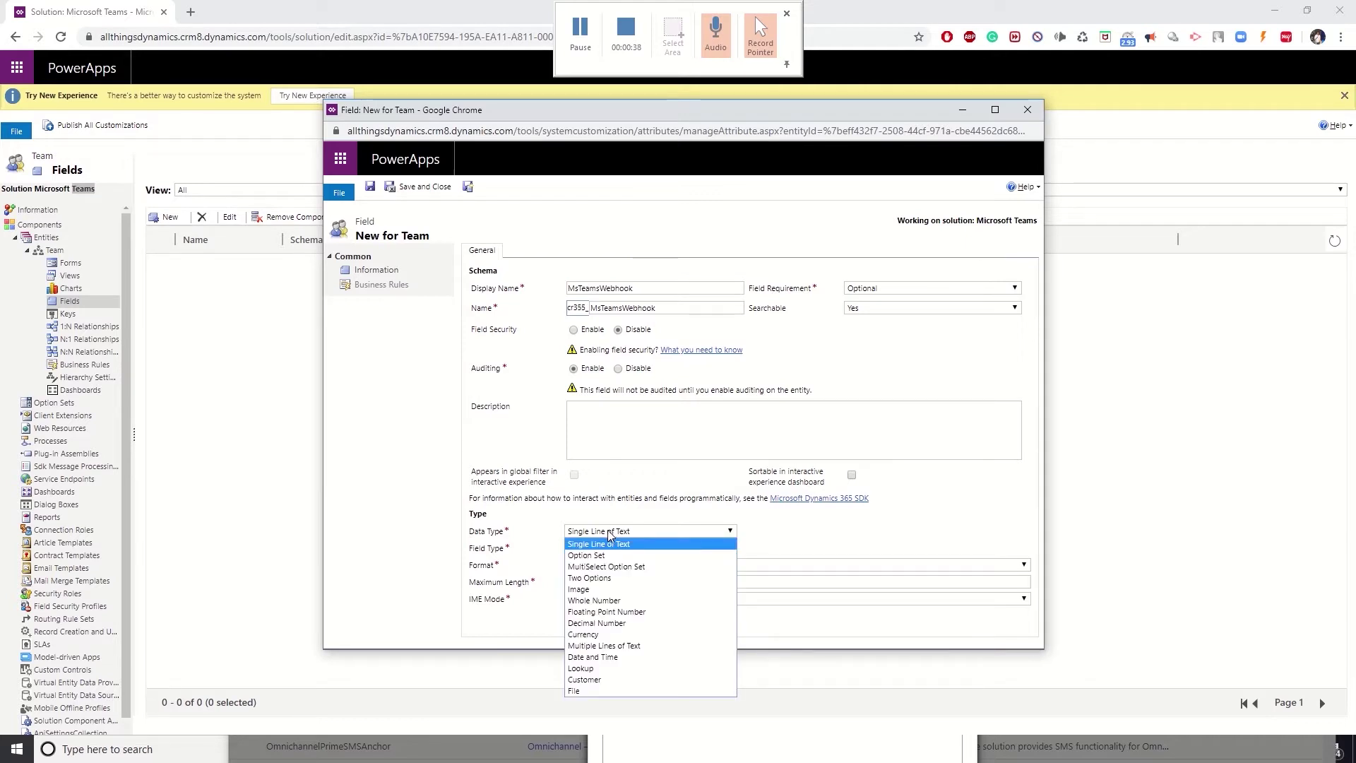
click(610, 534)
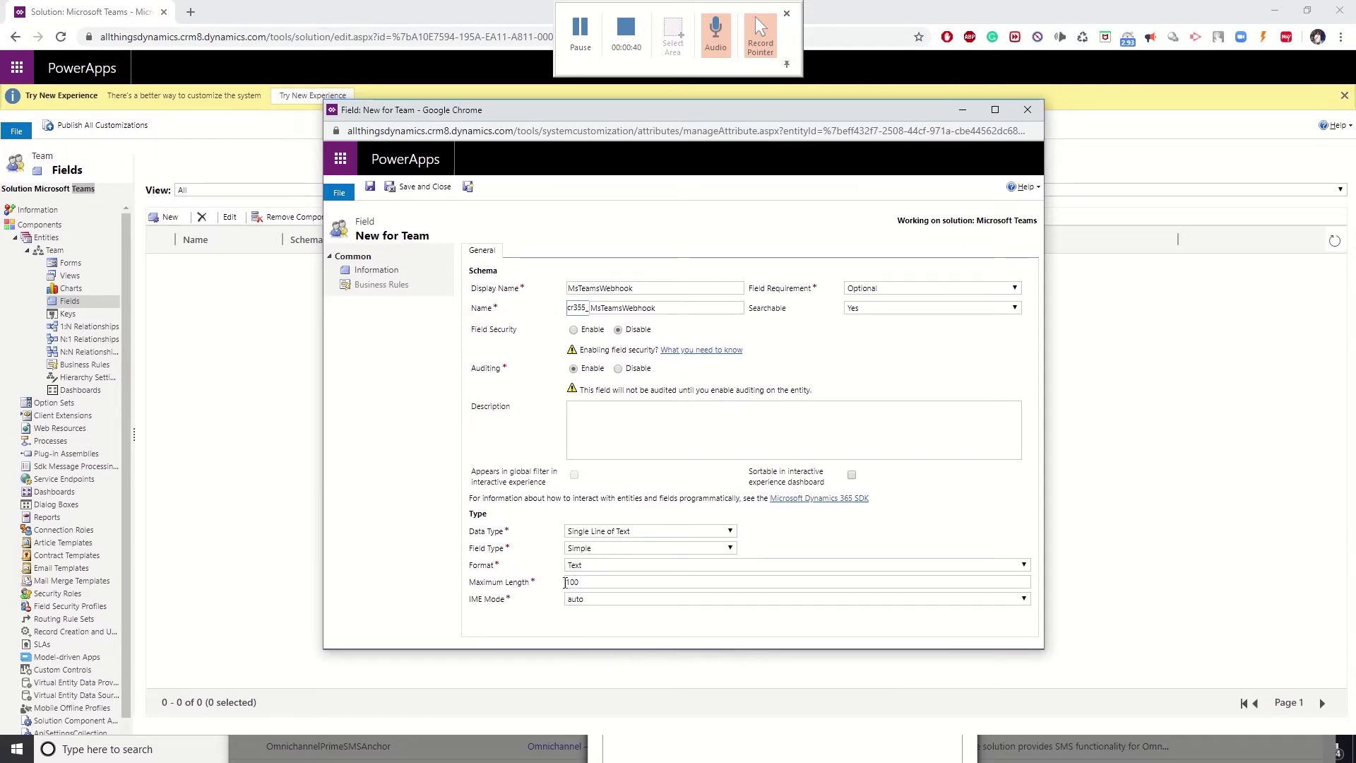
drag(565, 584, 578, 581)
text(3)
click(370, 186)
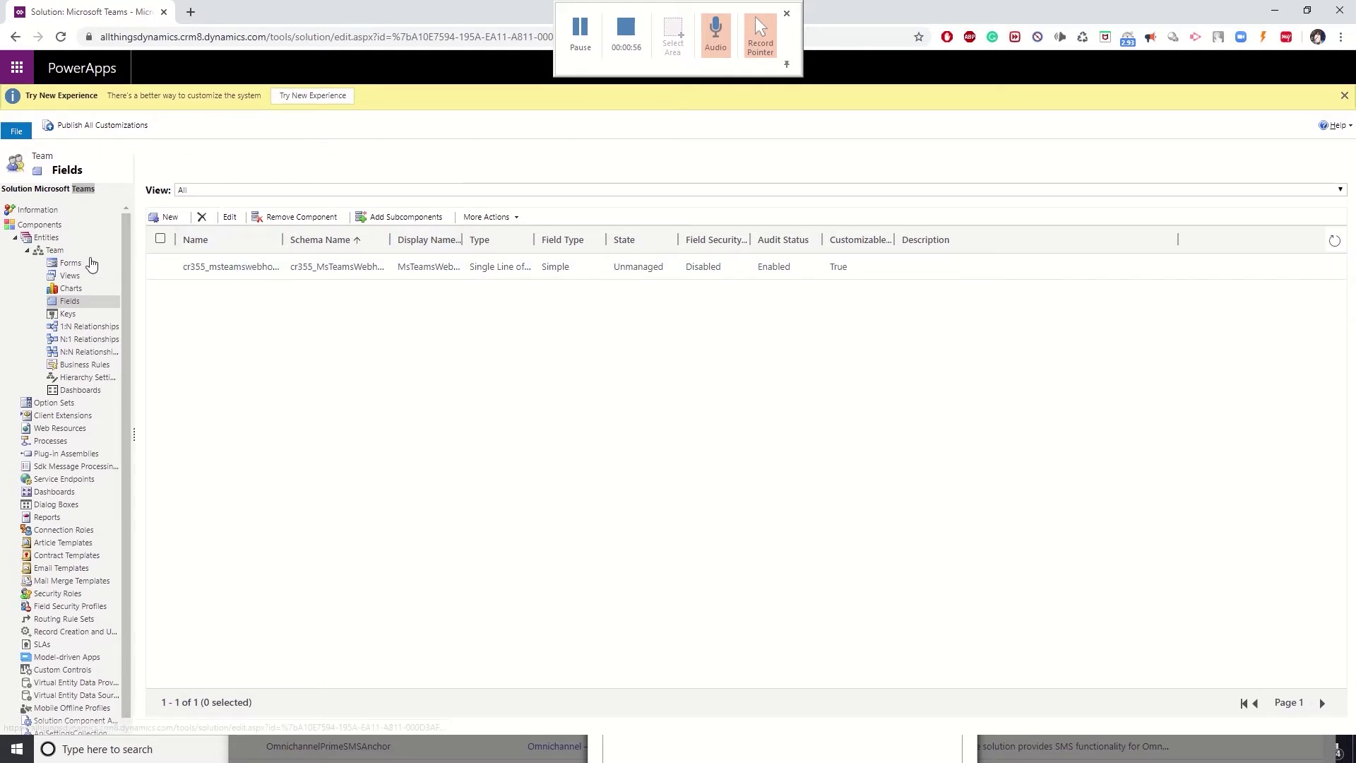
Step: Add the existing main form named Team to the Team entity's forms in the solution
click(84, 265)
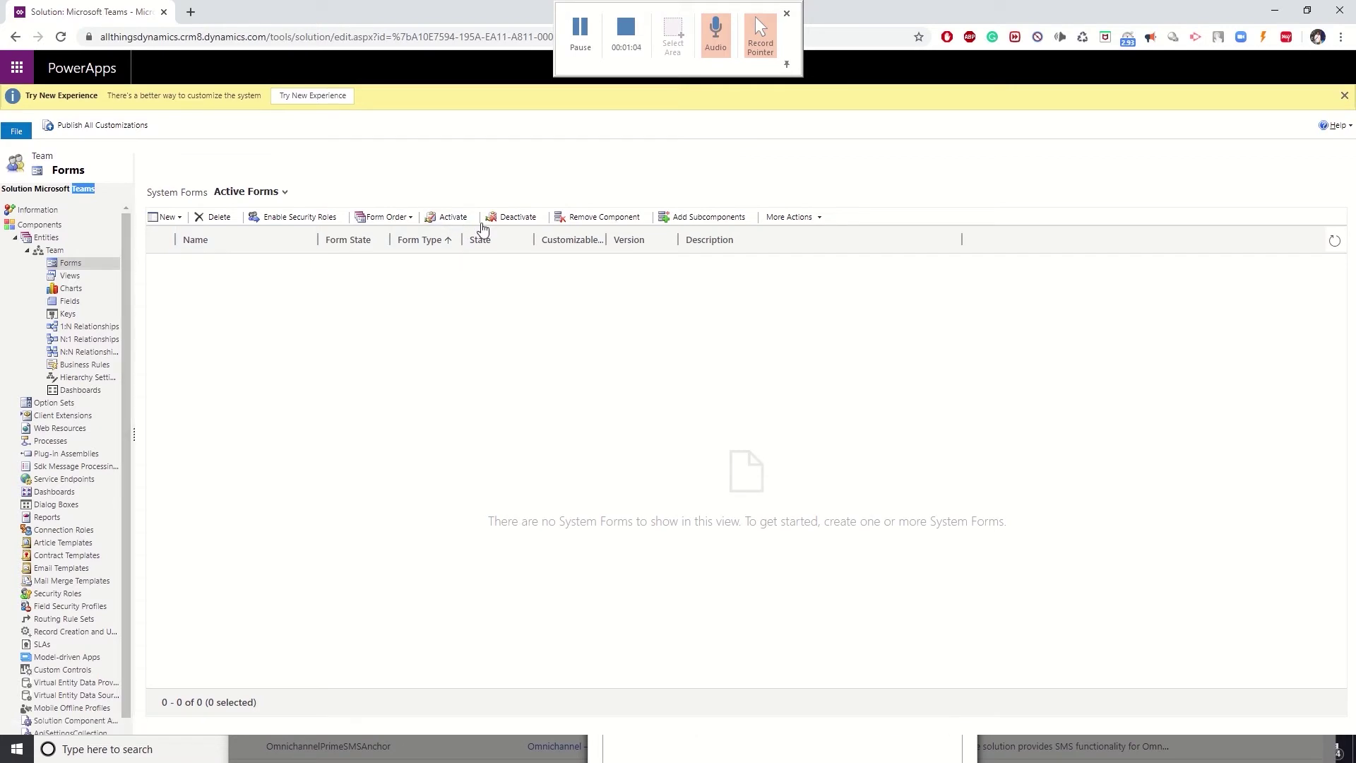
click(700, 217)
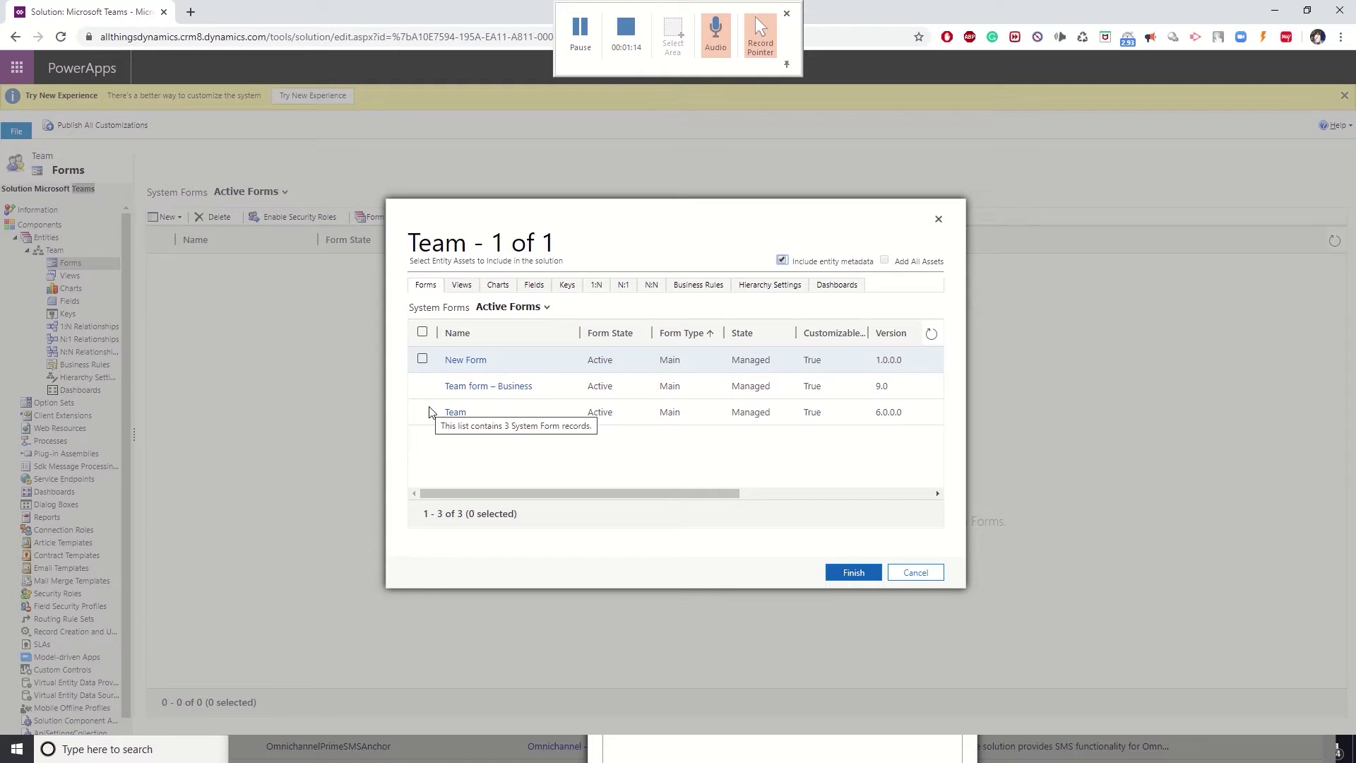
click(422, 411)
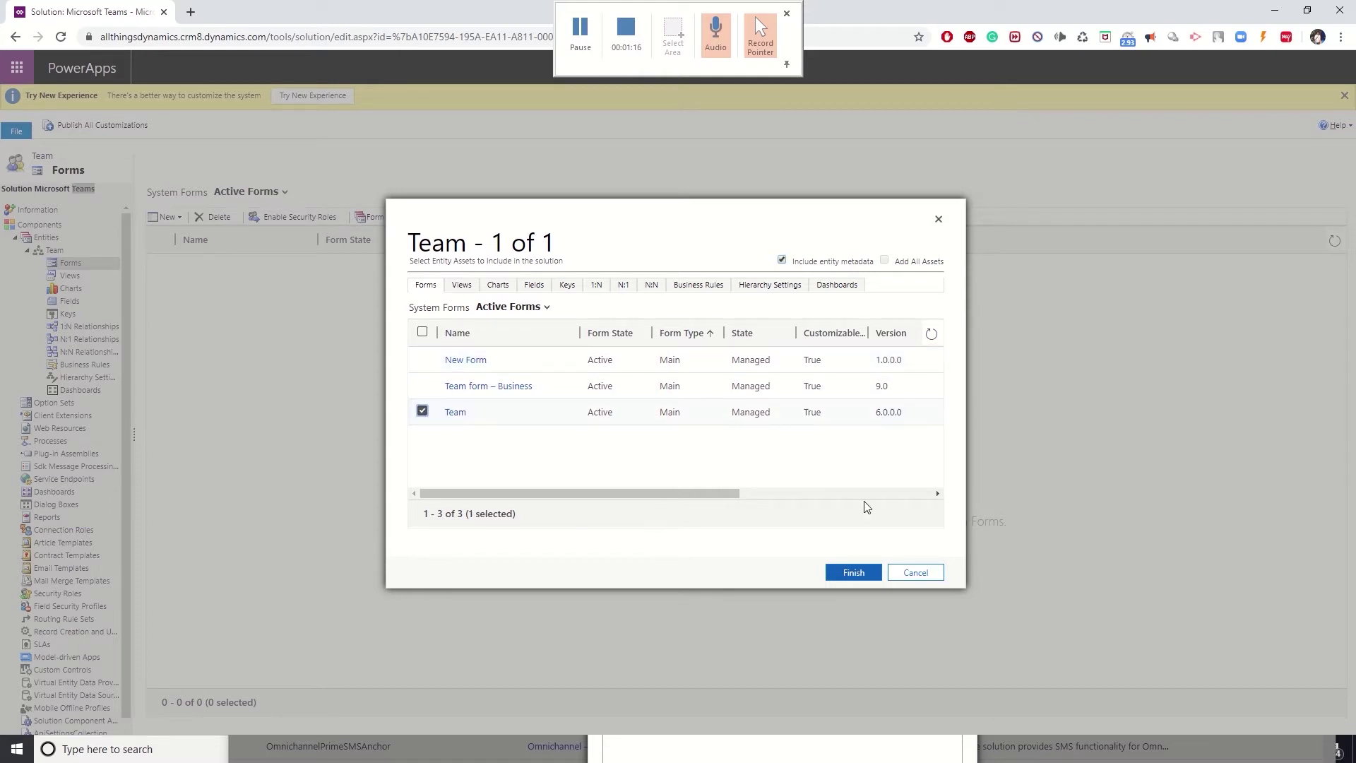
click(856, 574)
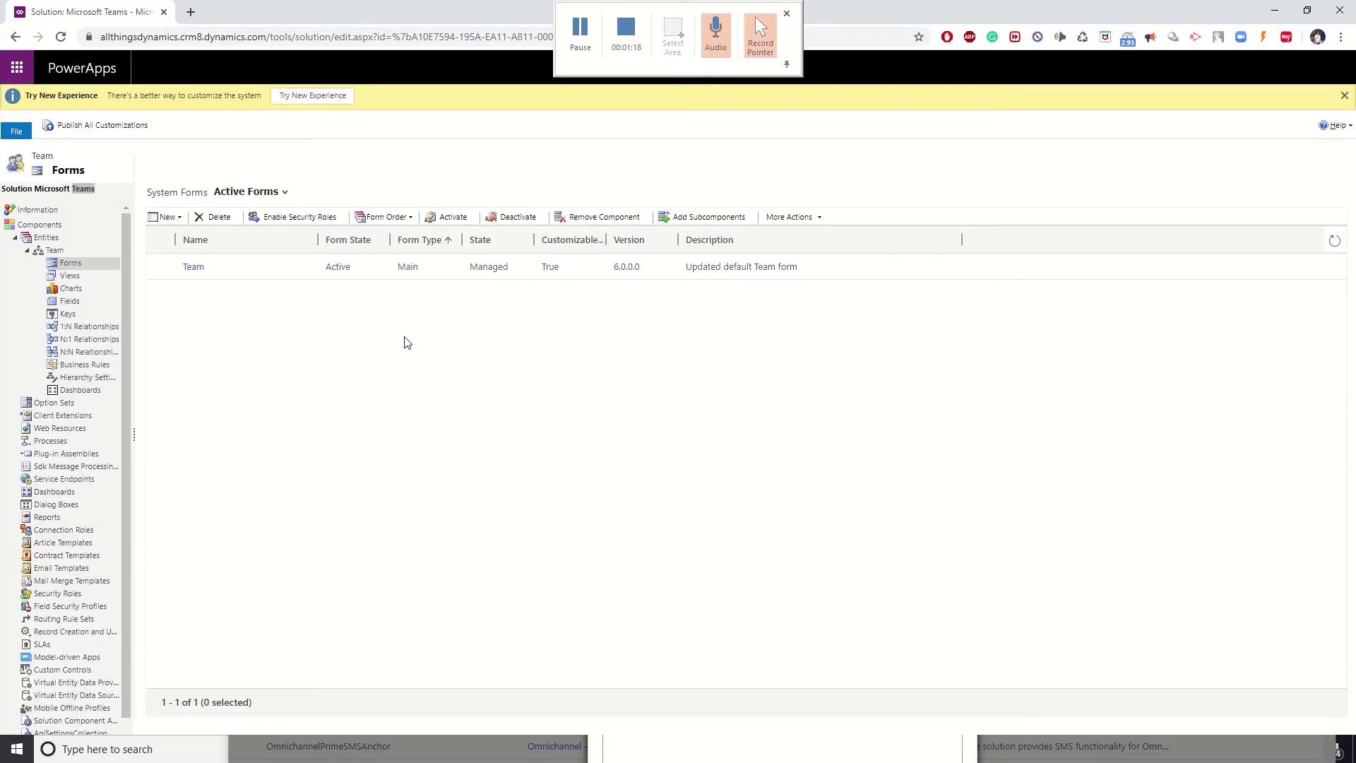
Step: Add the MsTeamsWebhook field below Azure AD Object Id for a group on the Team form and publish the form
click(187, 273)
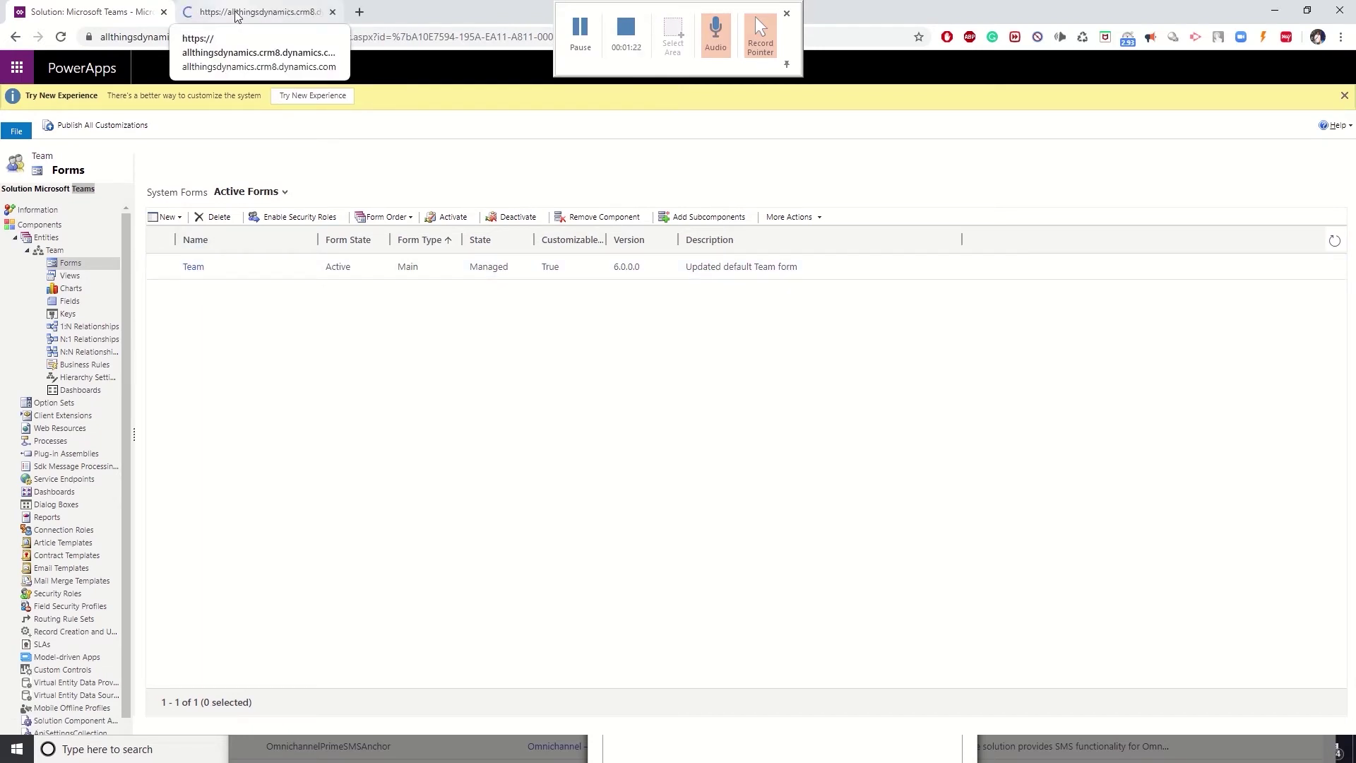
click(237, 14)
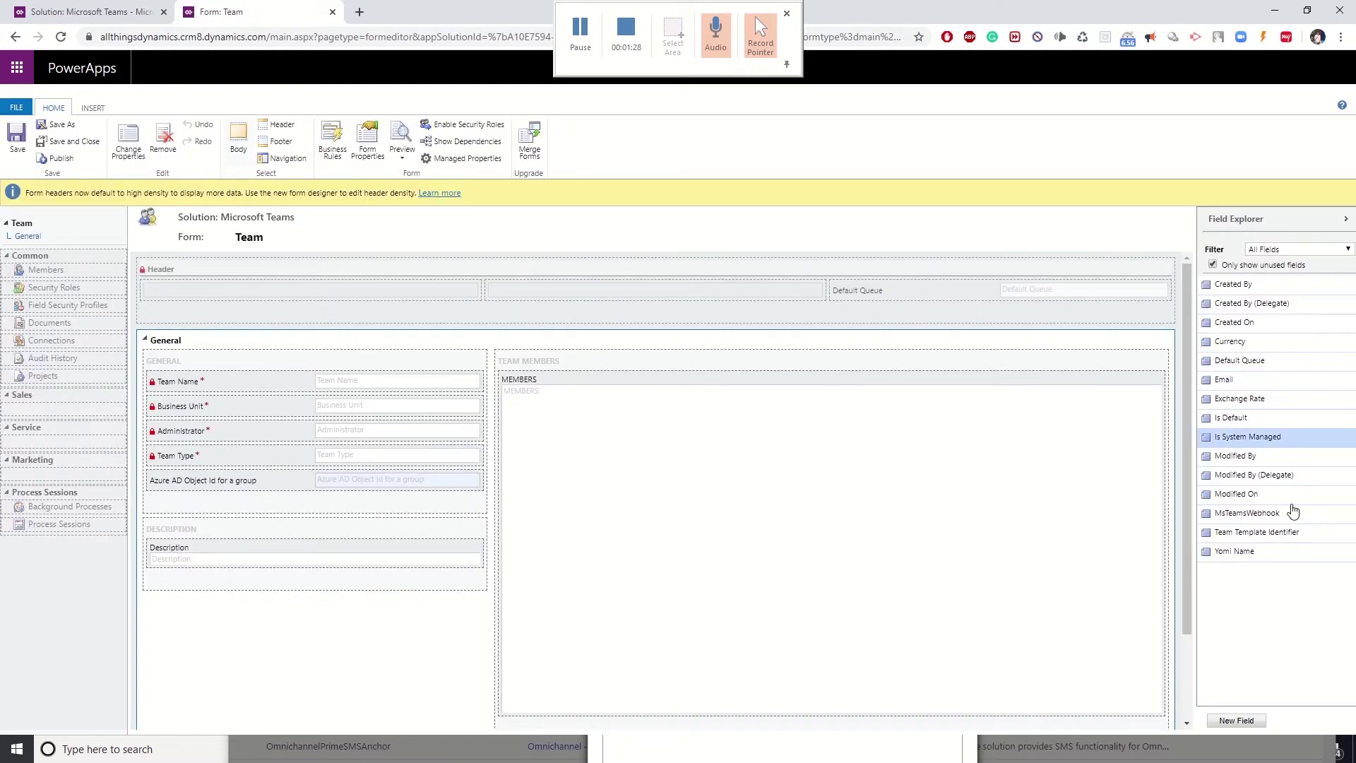
click(1281, 514)
drag(1280, 514, 282, 486)
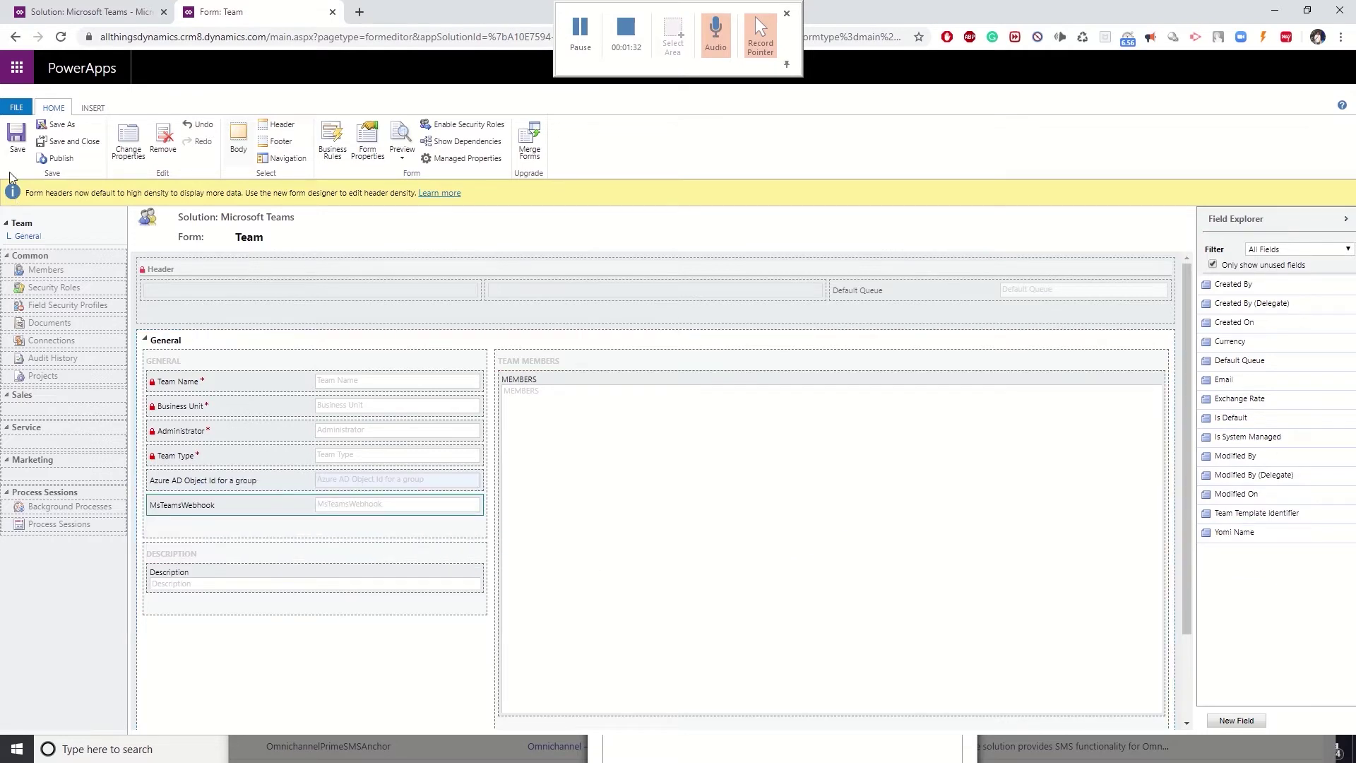
click(61, 159)
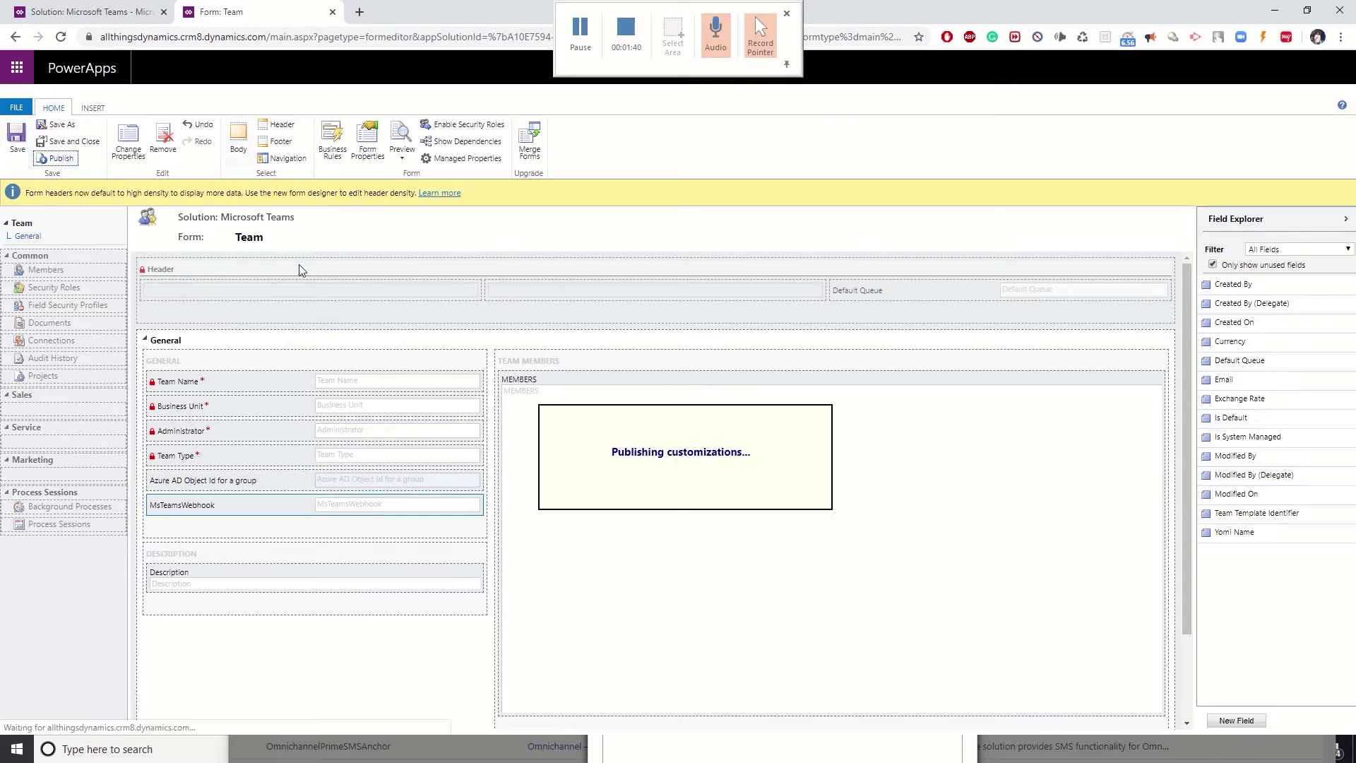
Step: Load allthingsdynamics.crm8.dynamics.com in a duplicate of the solution's browser tab and close the Team form editor
click(92, 12)
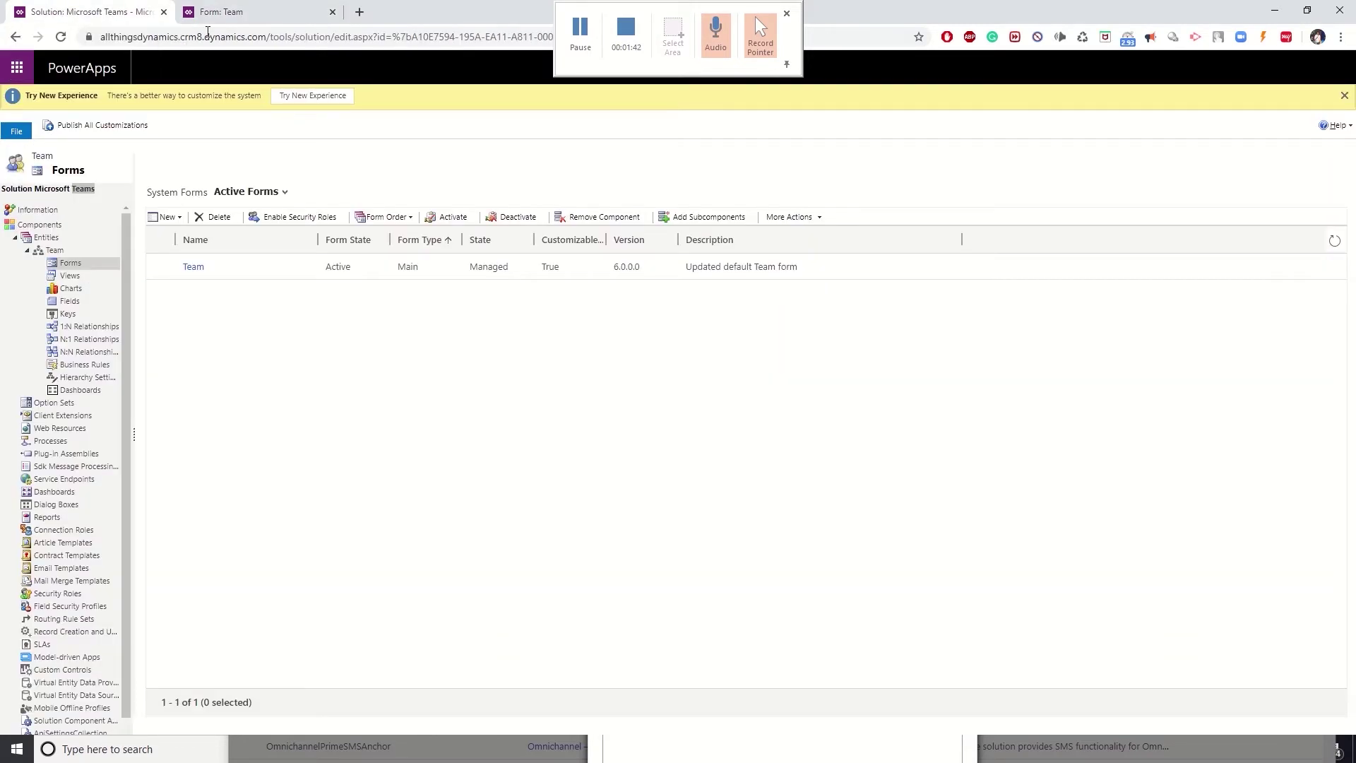
right_click(89, 15)
click(151, 64)
drag(269, 37, 942, 61)
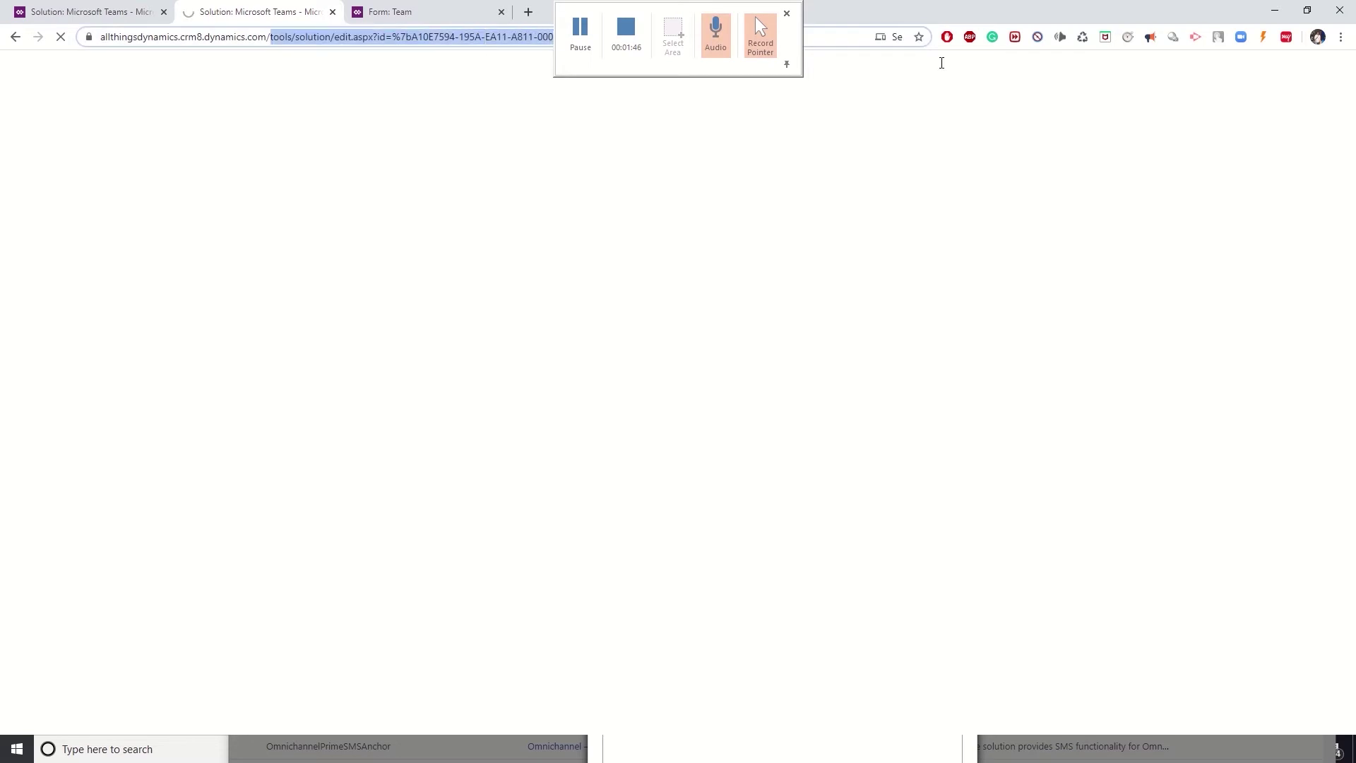
key(BackSpace)
key(Return)
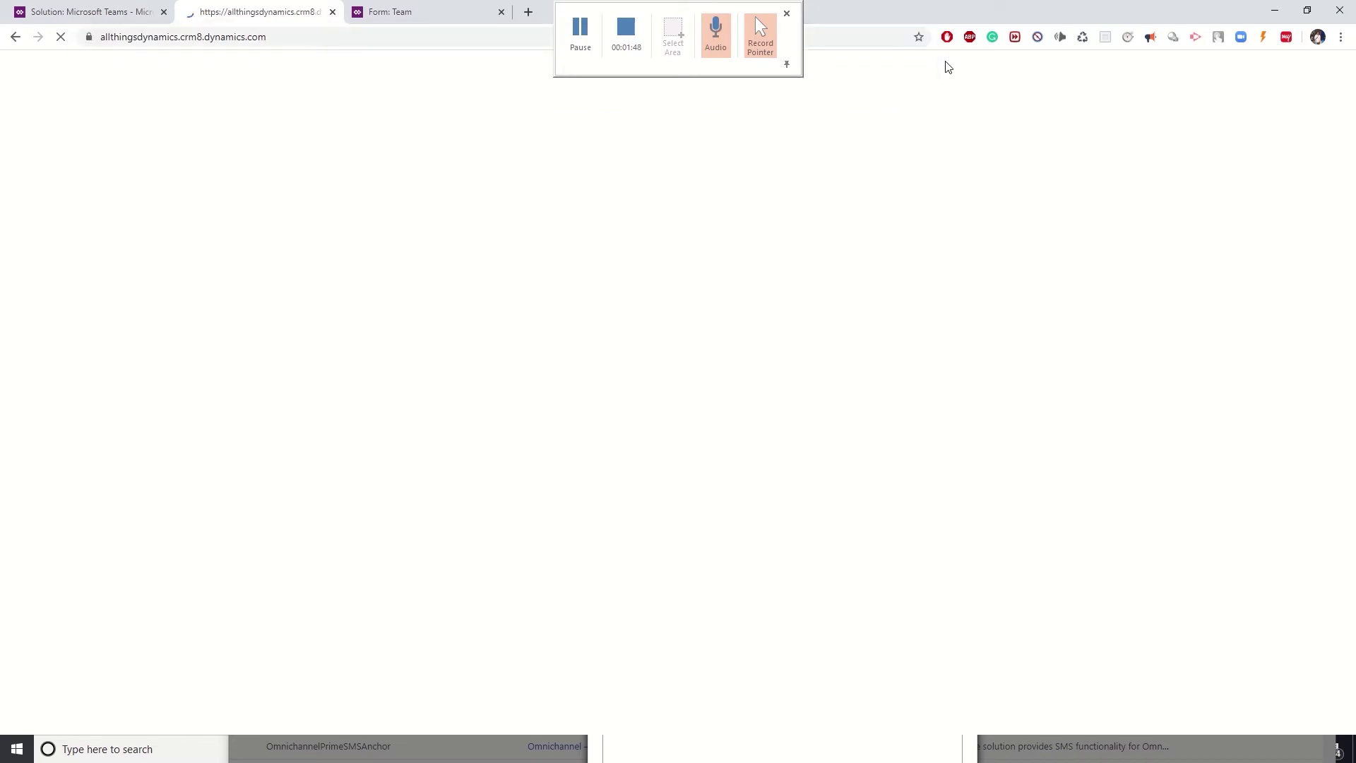
click(400, 11)
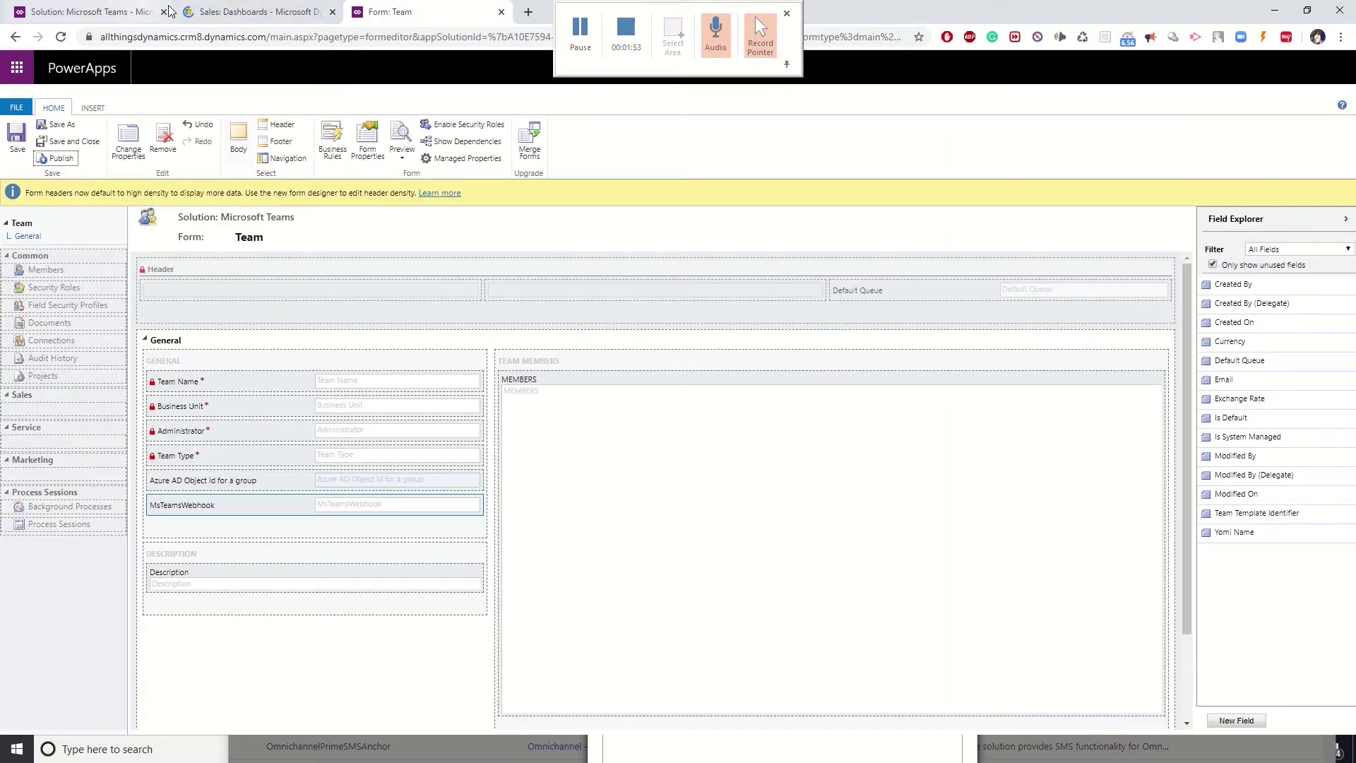
click(501, 12)
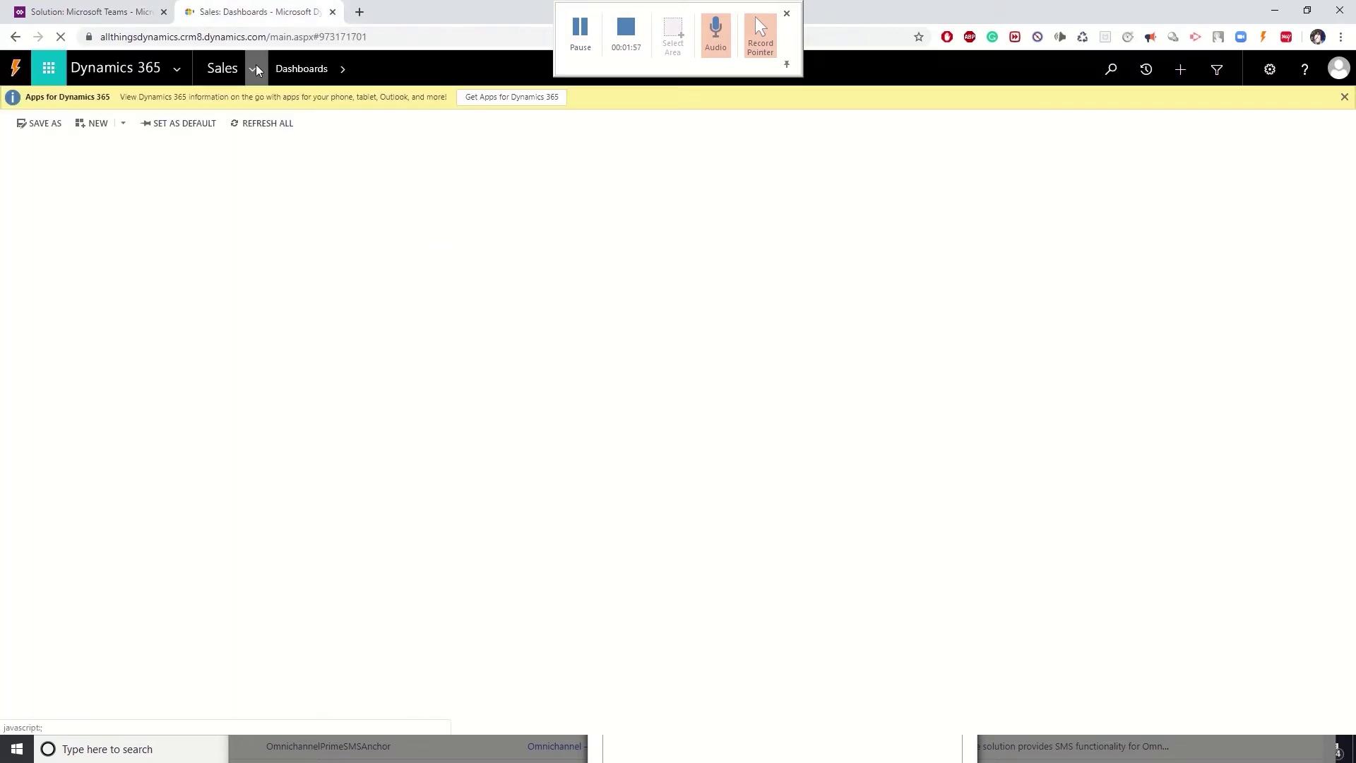
Step: Open the Teams list from the Security area of the Dynamics 365 settings
click(256, 65)
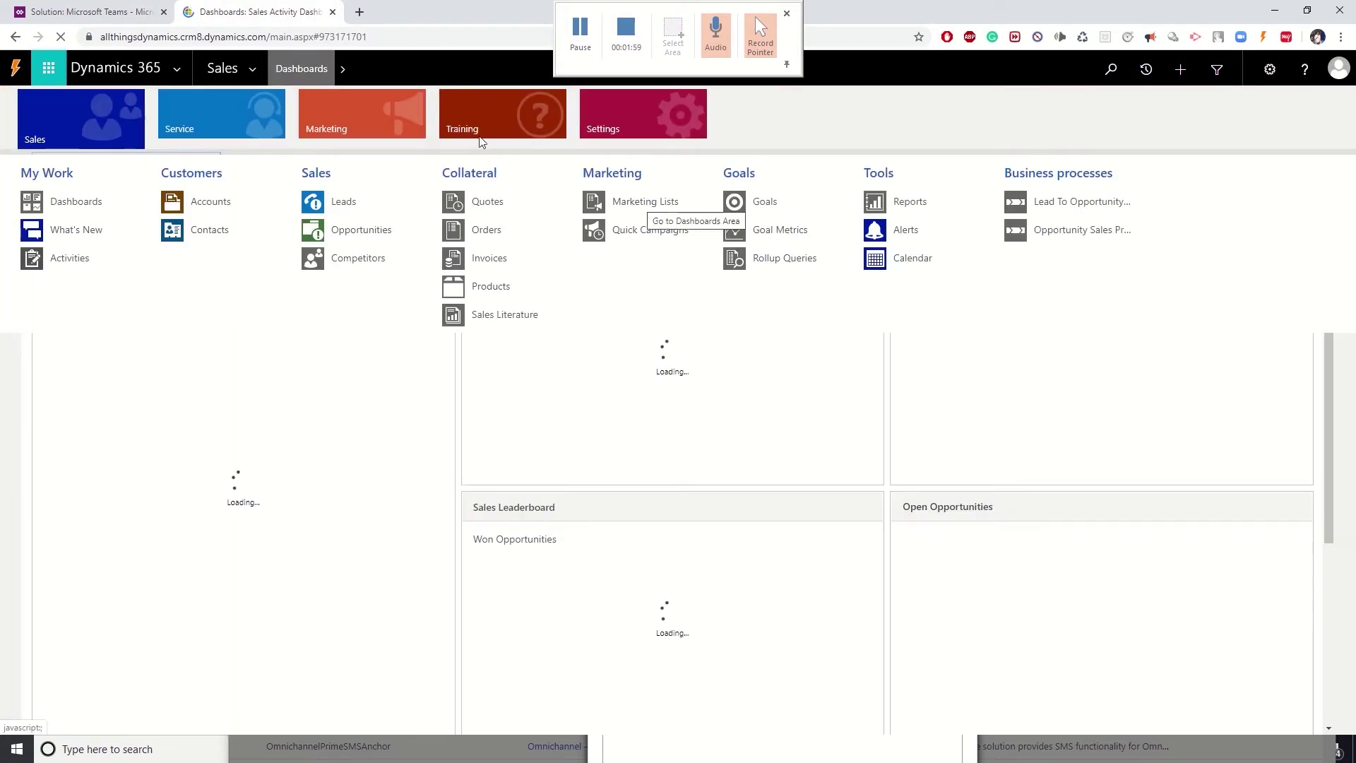
click(628, 122)
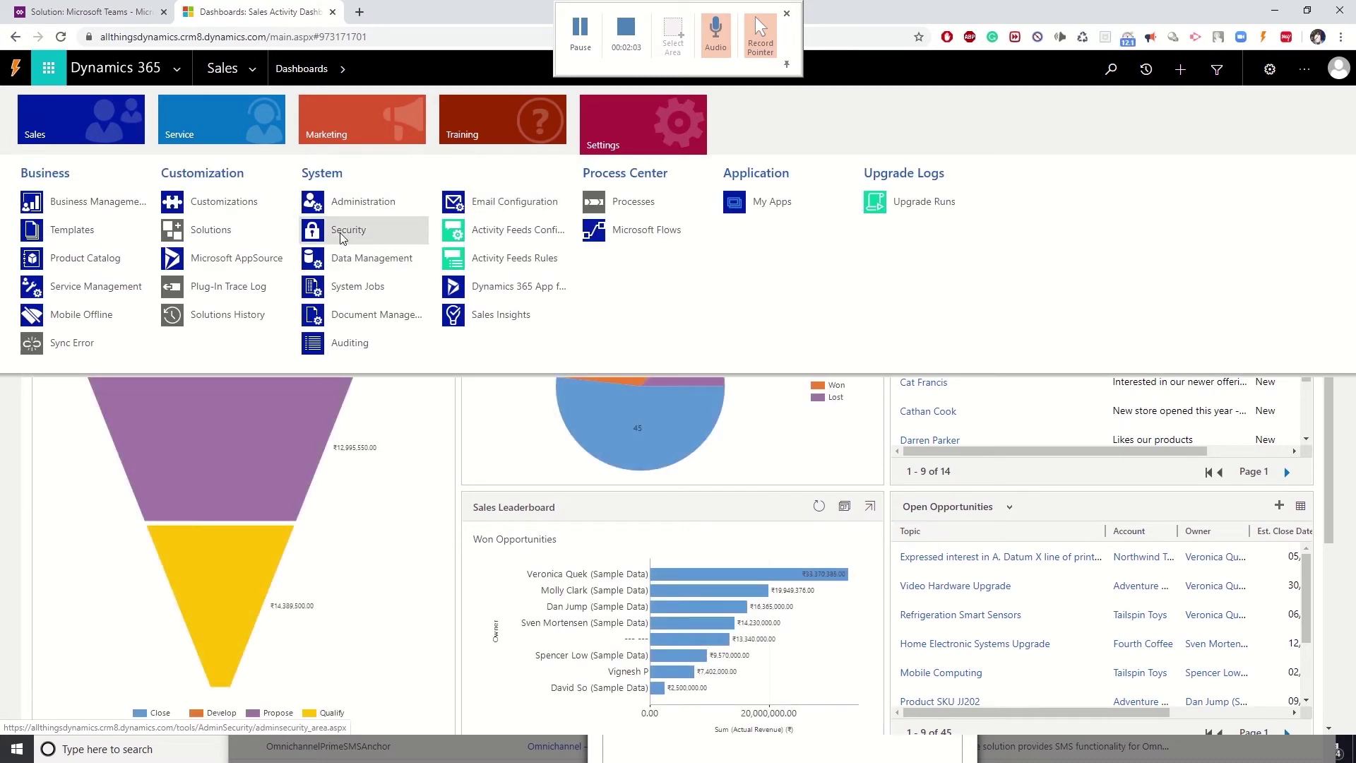
click(353, 233)
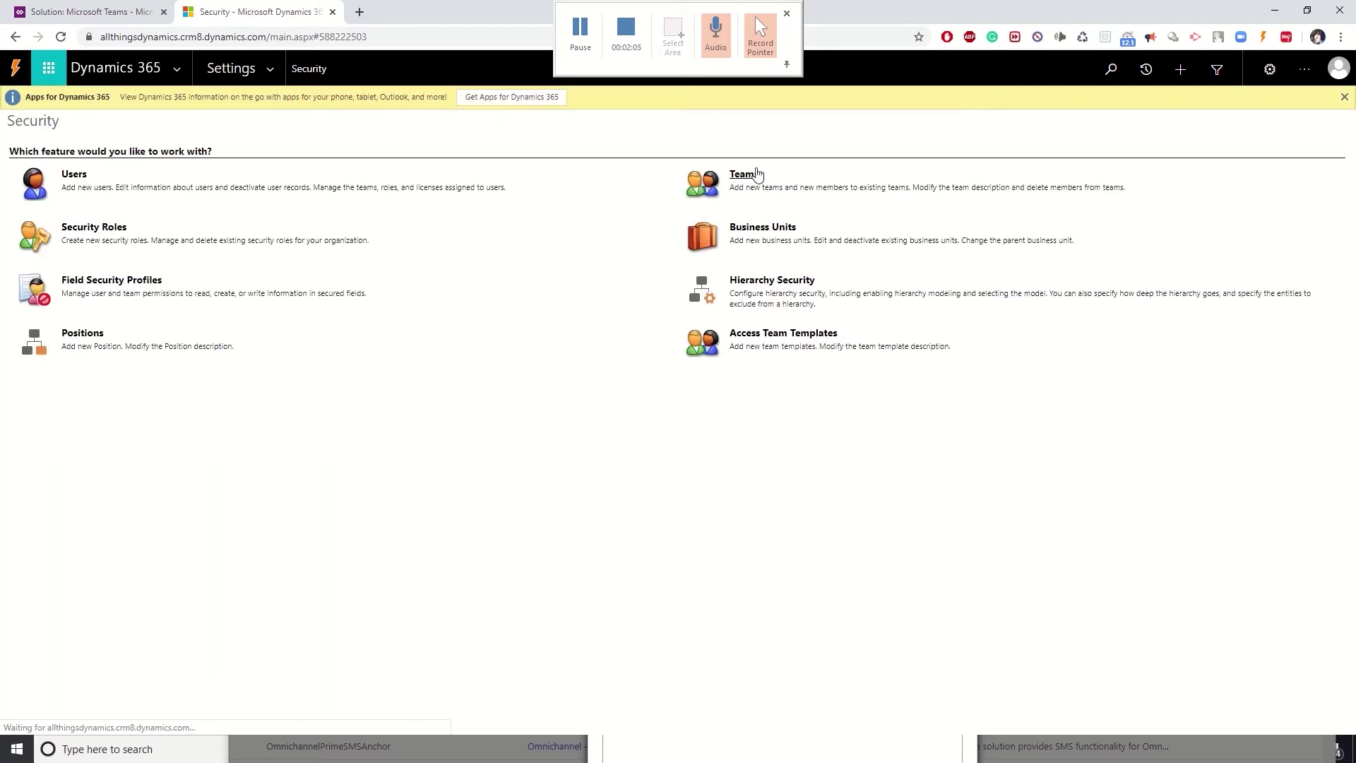
click(745, 174)
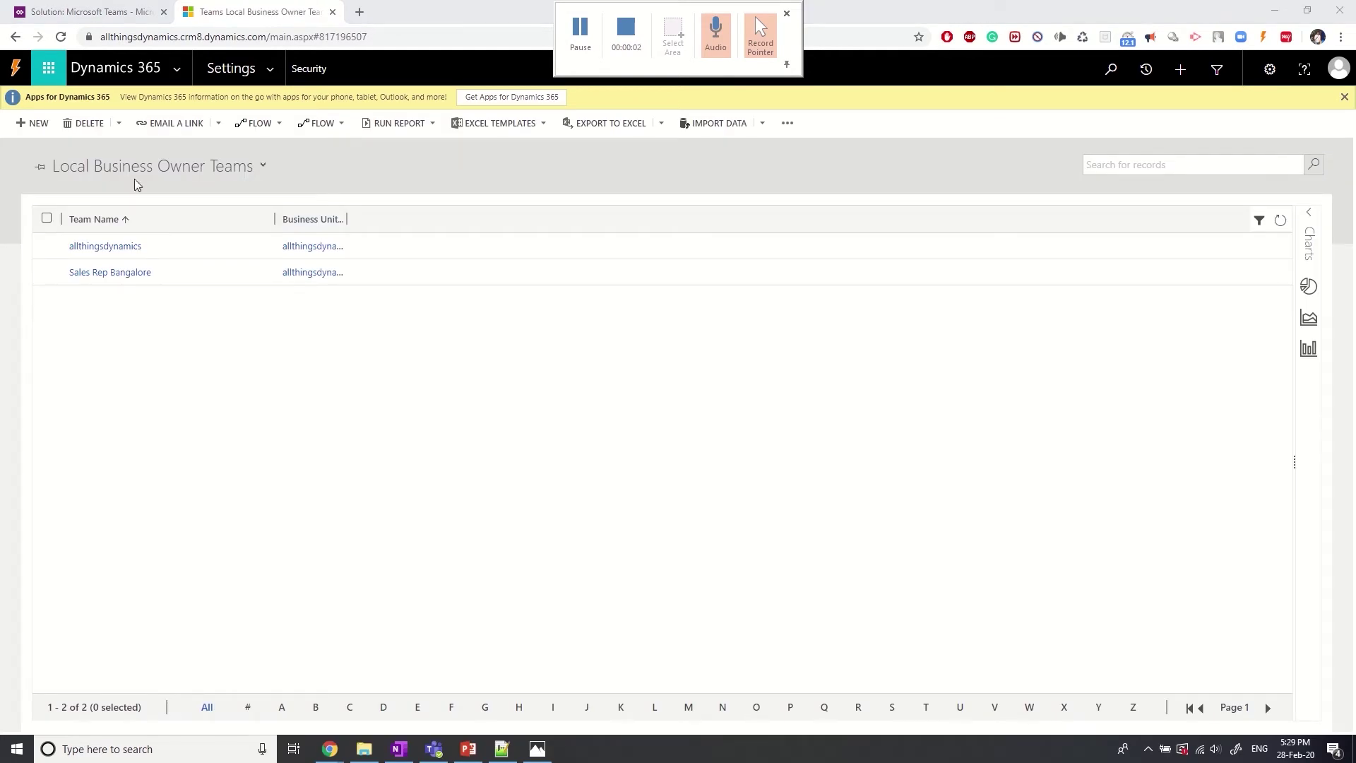
Step: Start a new team record named Customer Service Team India, checking the name against the matching team in Microsoft Teams
click(34, 123)
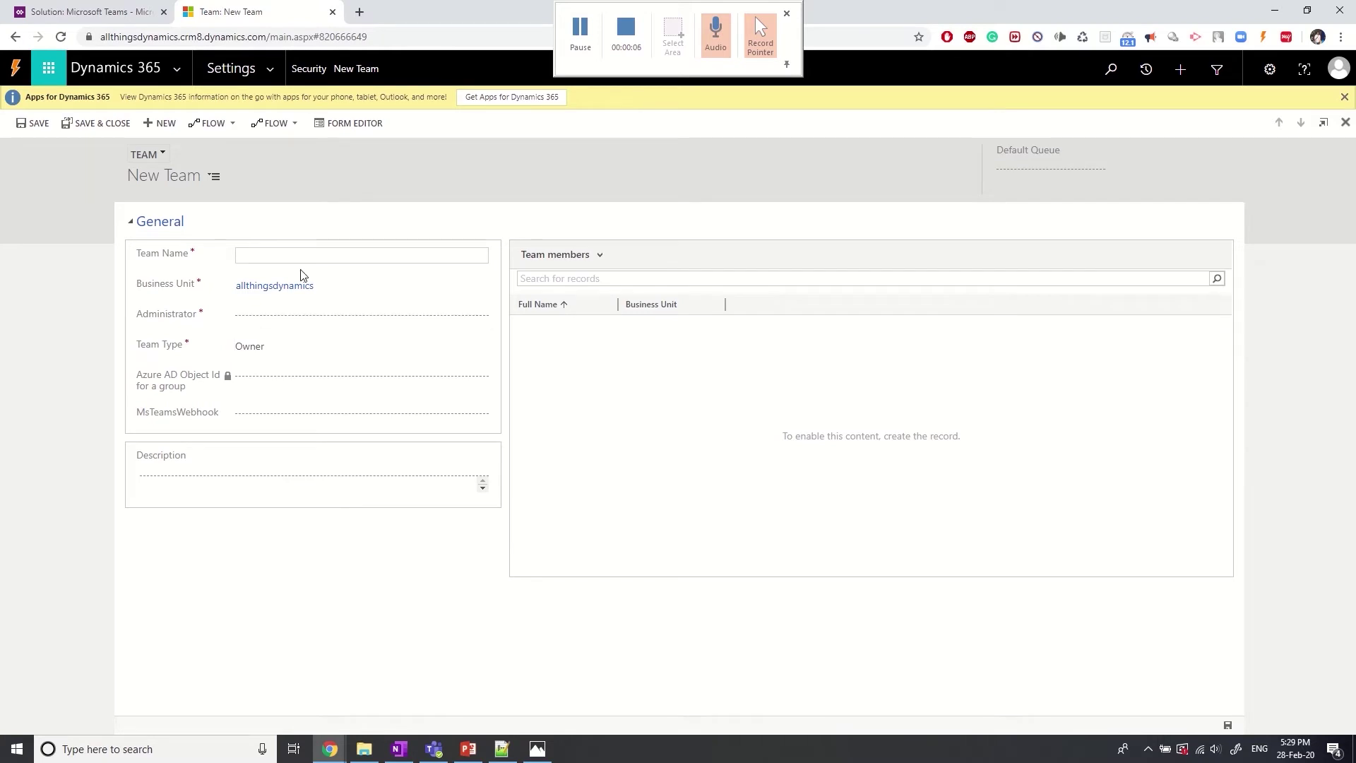
text(Customer Service Team India)
key(alt+Tab)
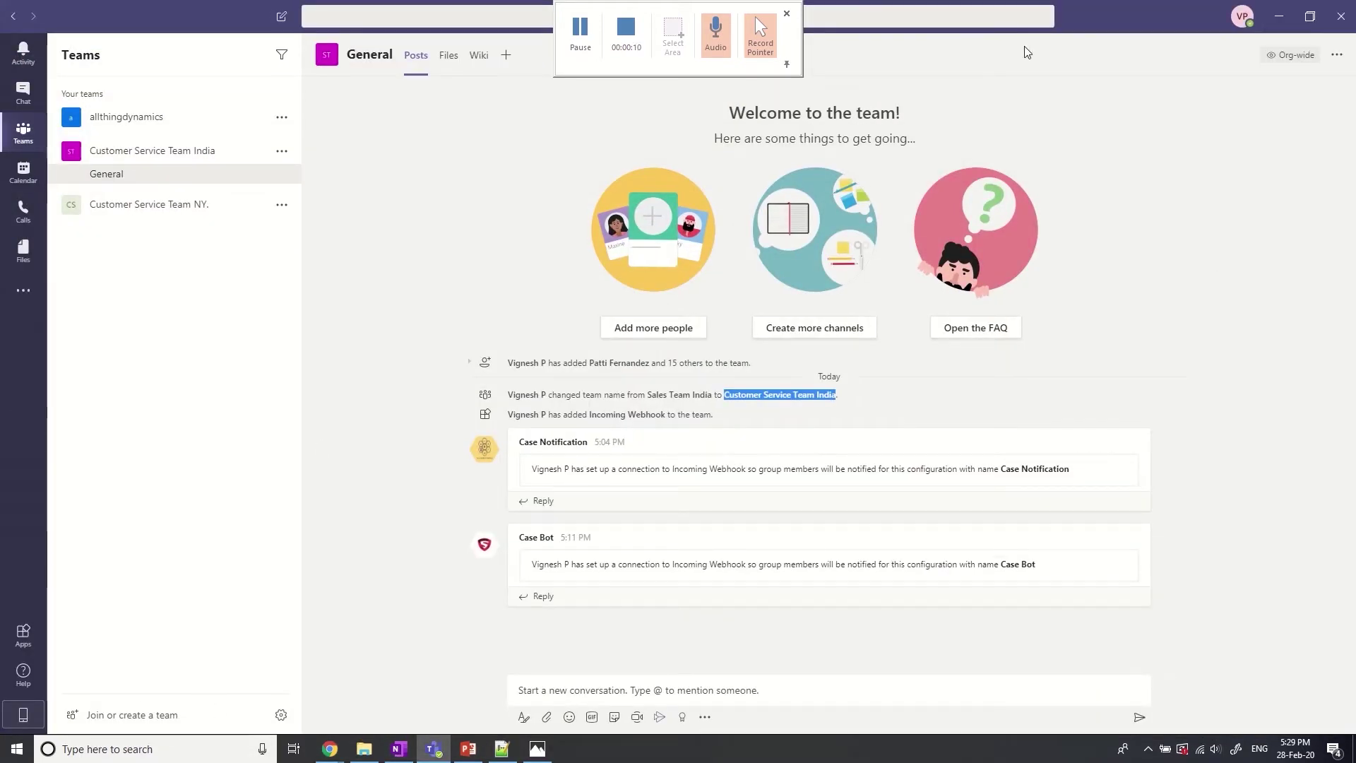
click(1279, 16)
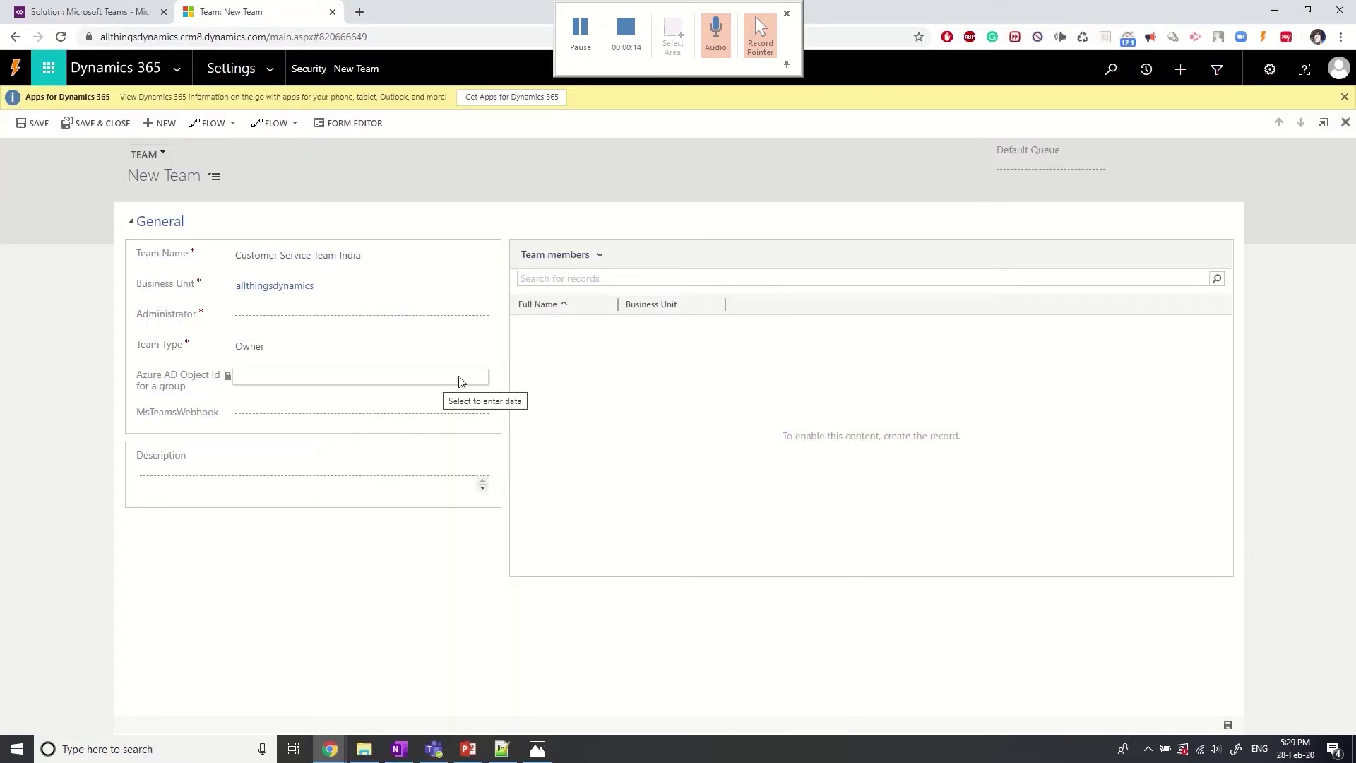
Step: Copy the webhook URL from the Notepad++ note and paste it into the new team's MsTeamsWebhook field in Dynamics 365
click(502, 749)
click(865, 106)
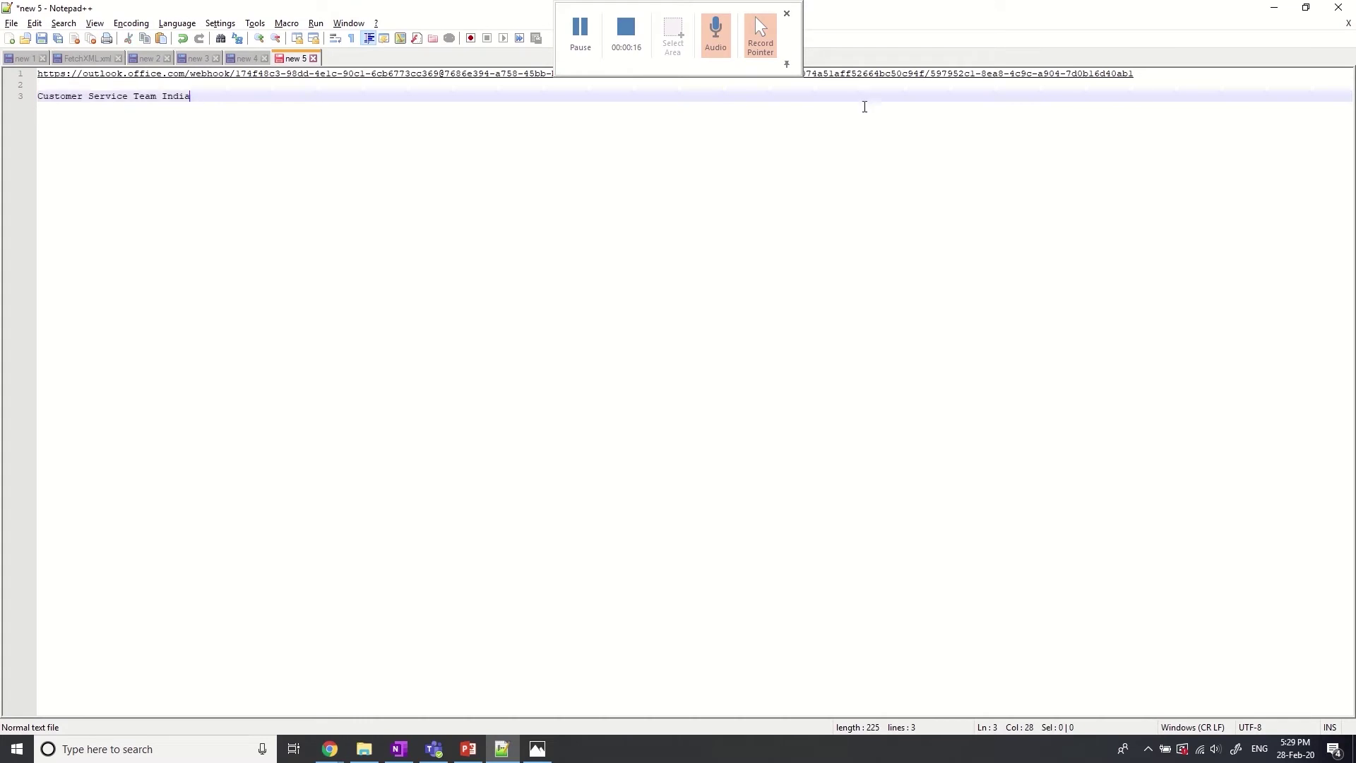
drag(1166, 76, 18, 65)
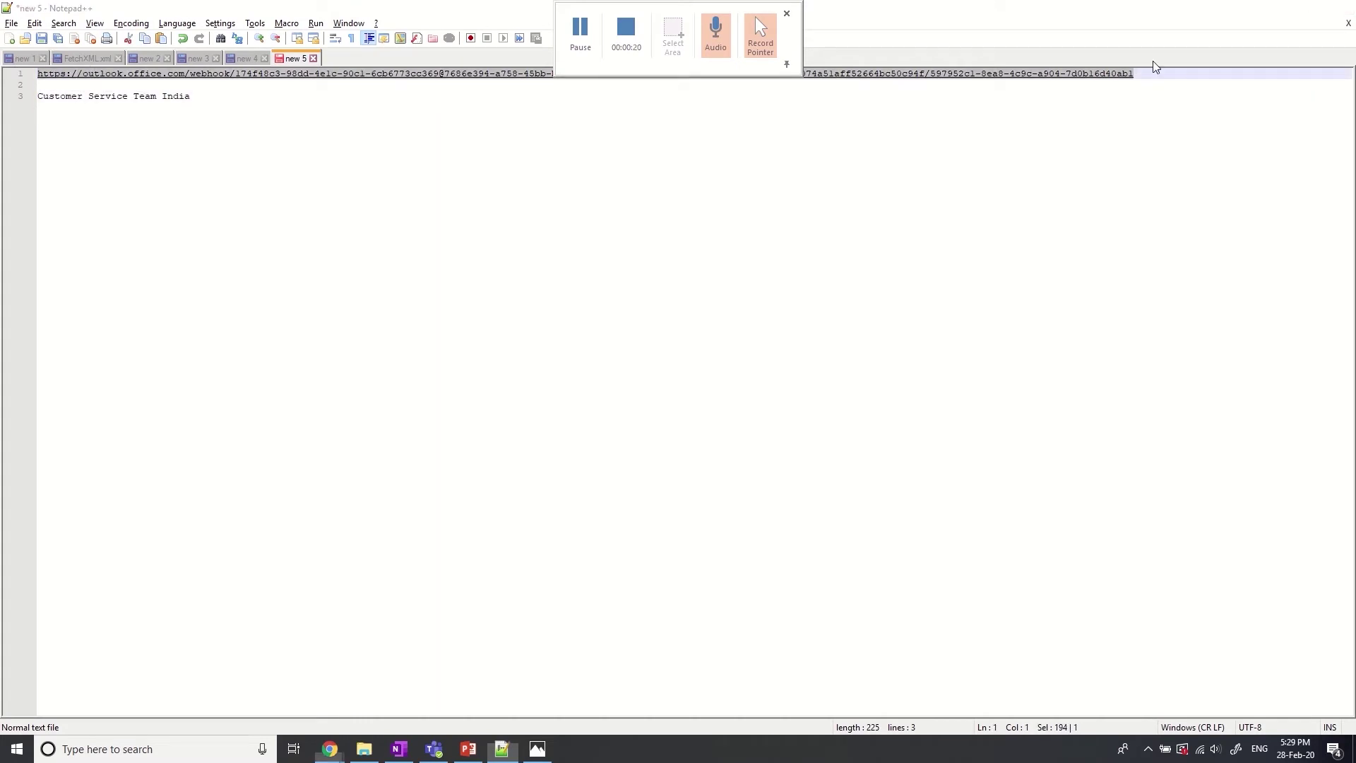
key(alt+Tab)
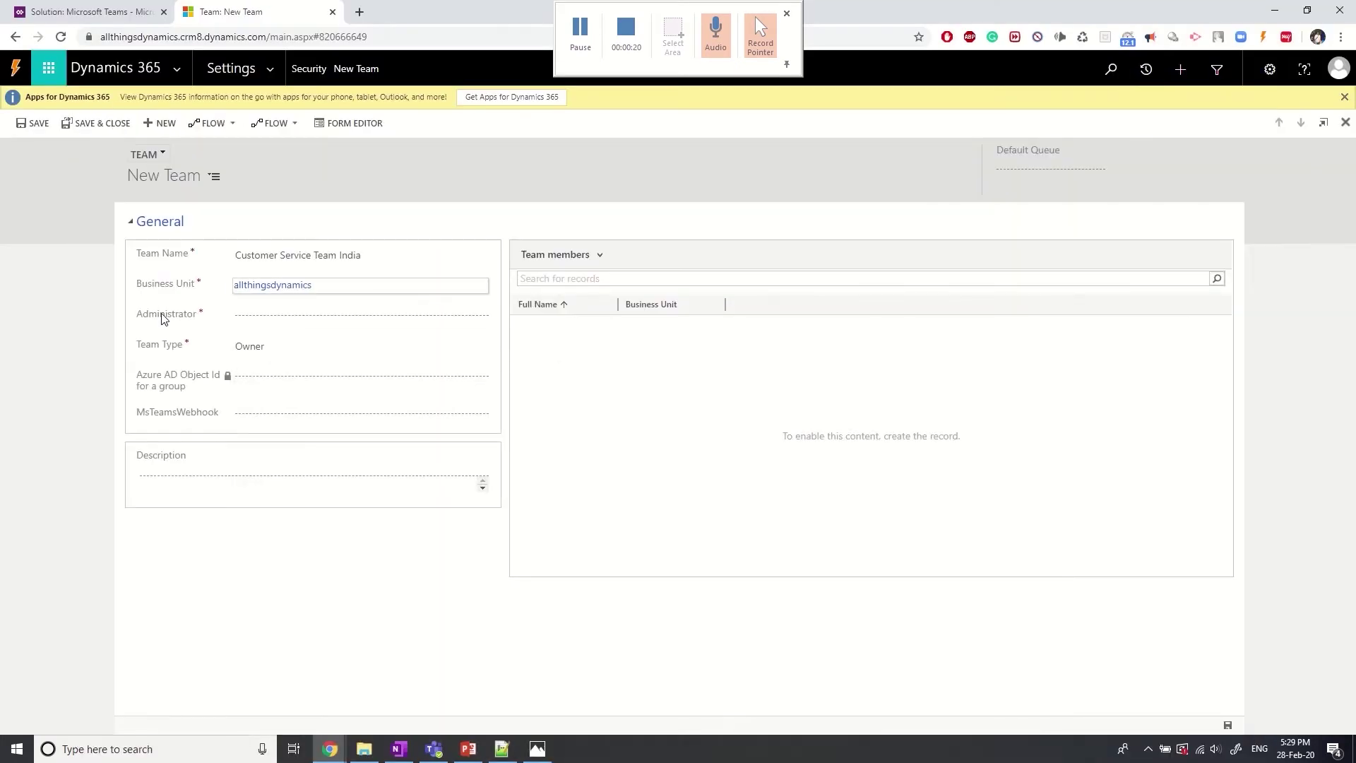
click(275, 414)
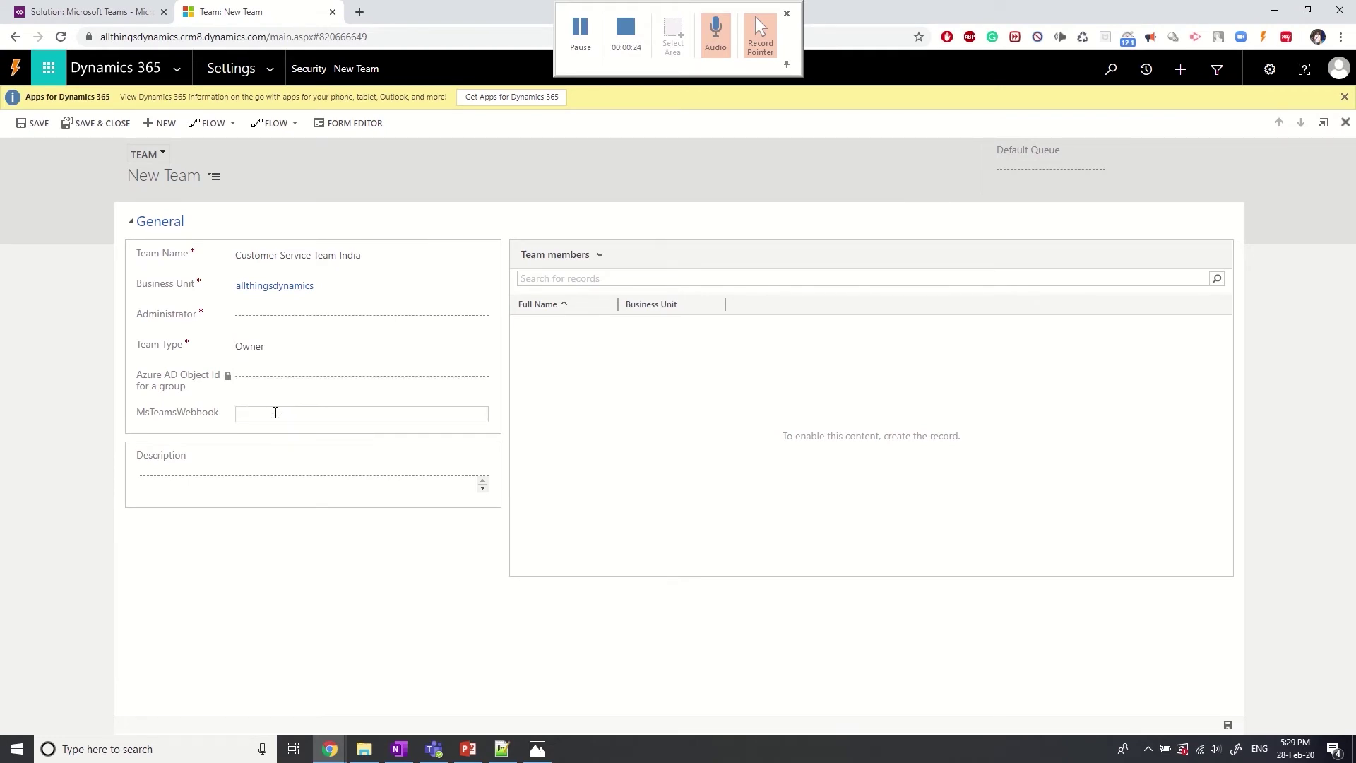
key(ctrl+v)
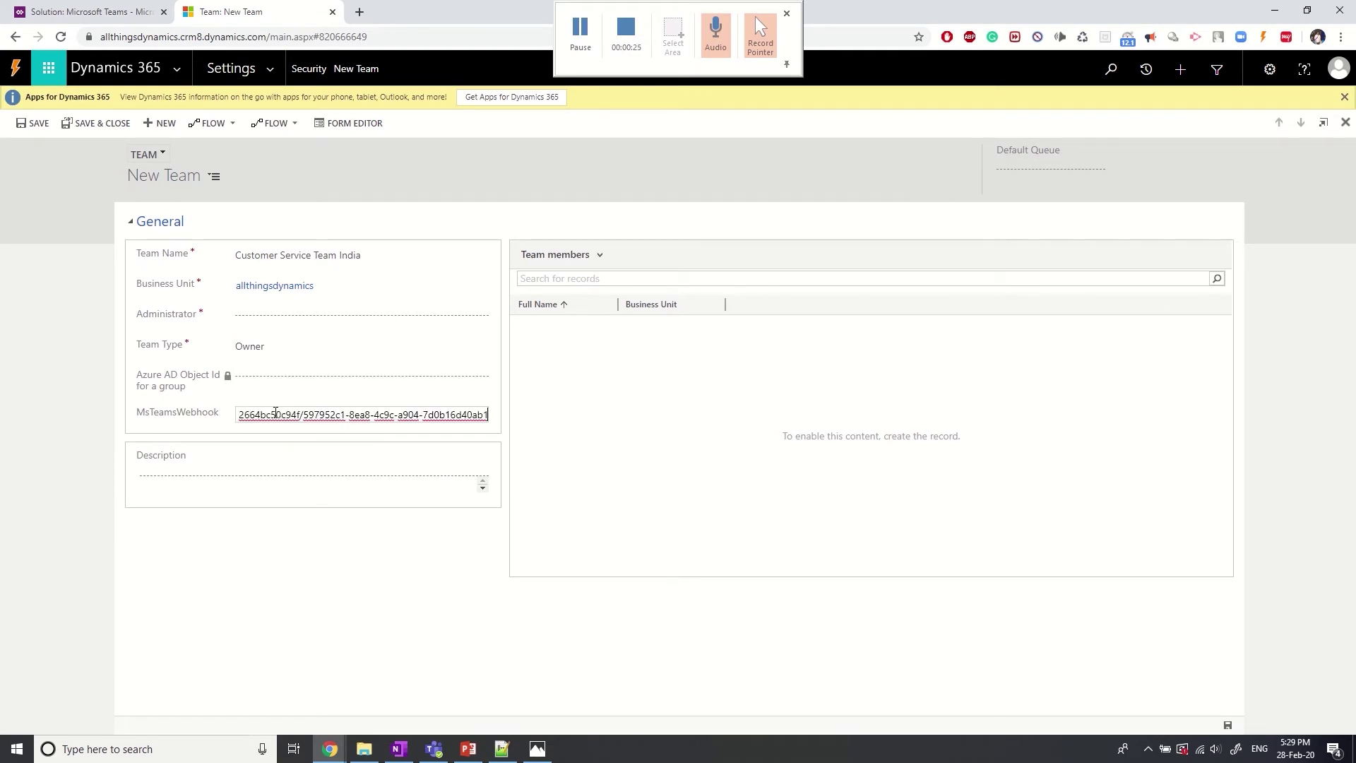
click(306, 572)
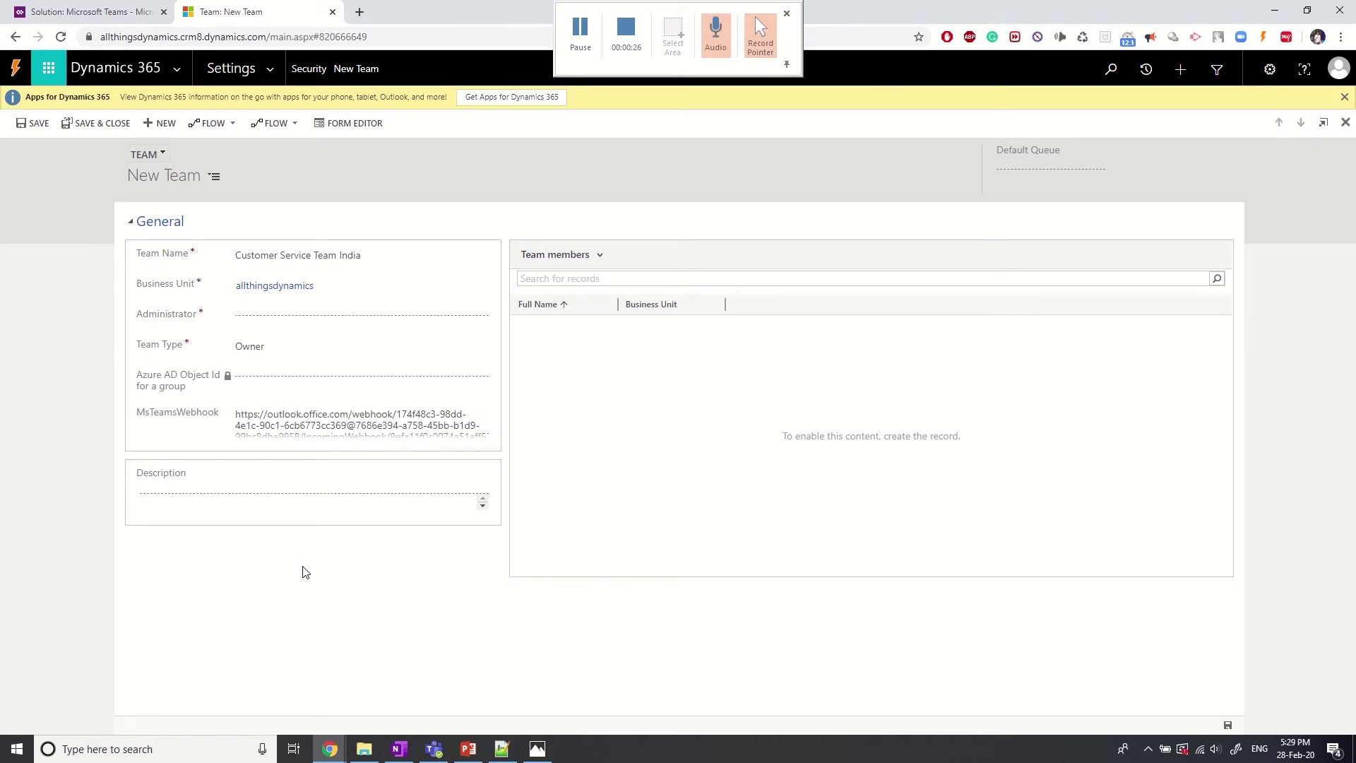
Step: Fill in the new team's Administrator with the administrator's name and save the team record
click(297, 317)
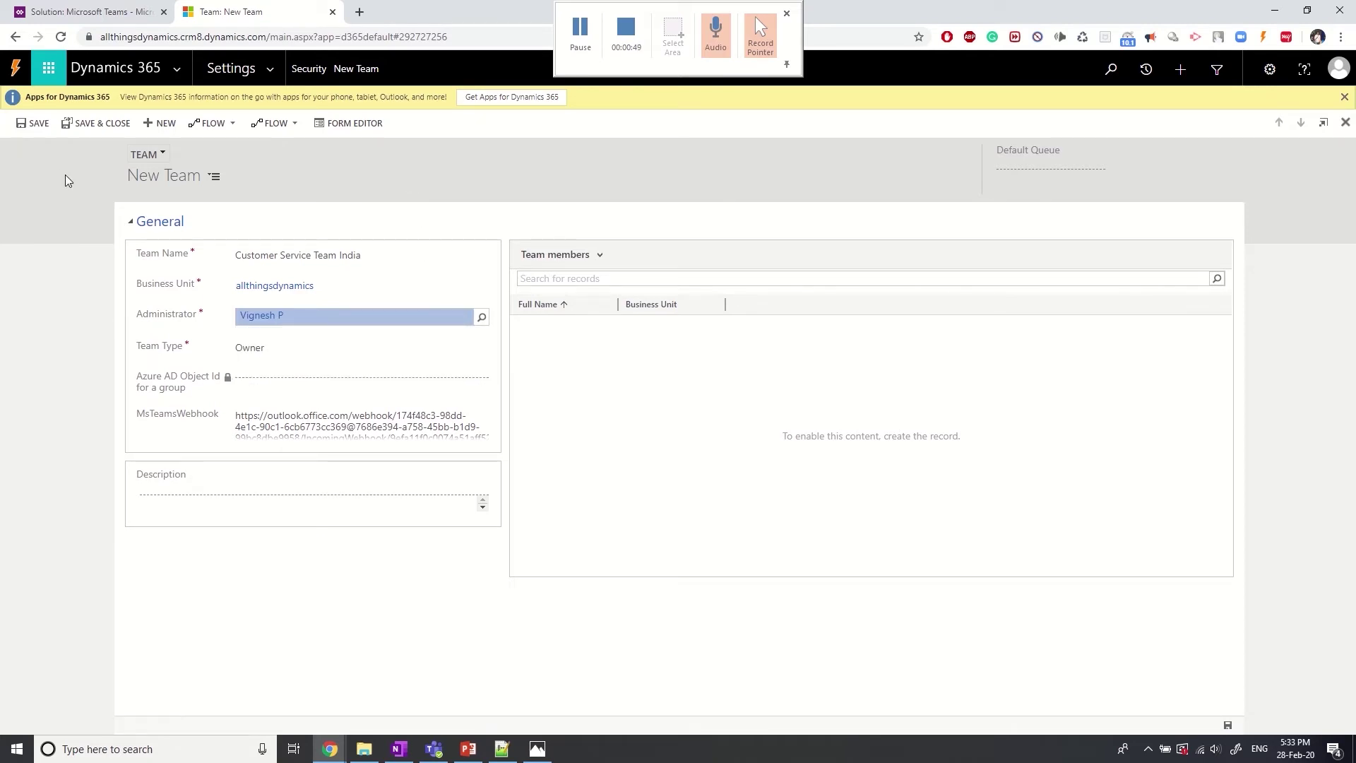
click(36, 126)
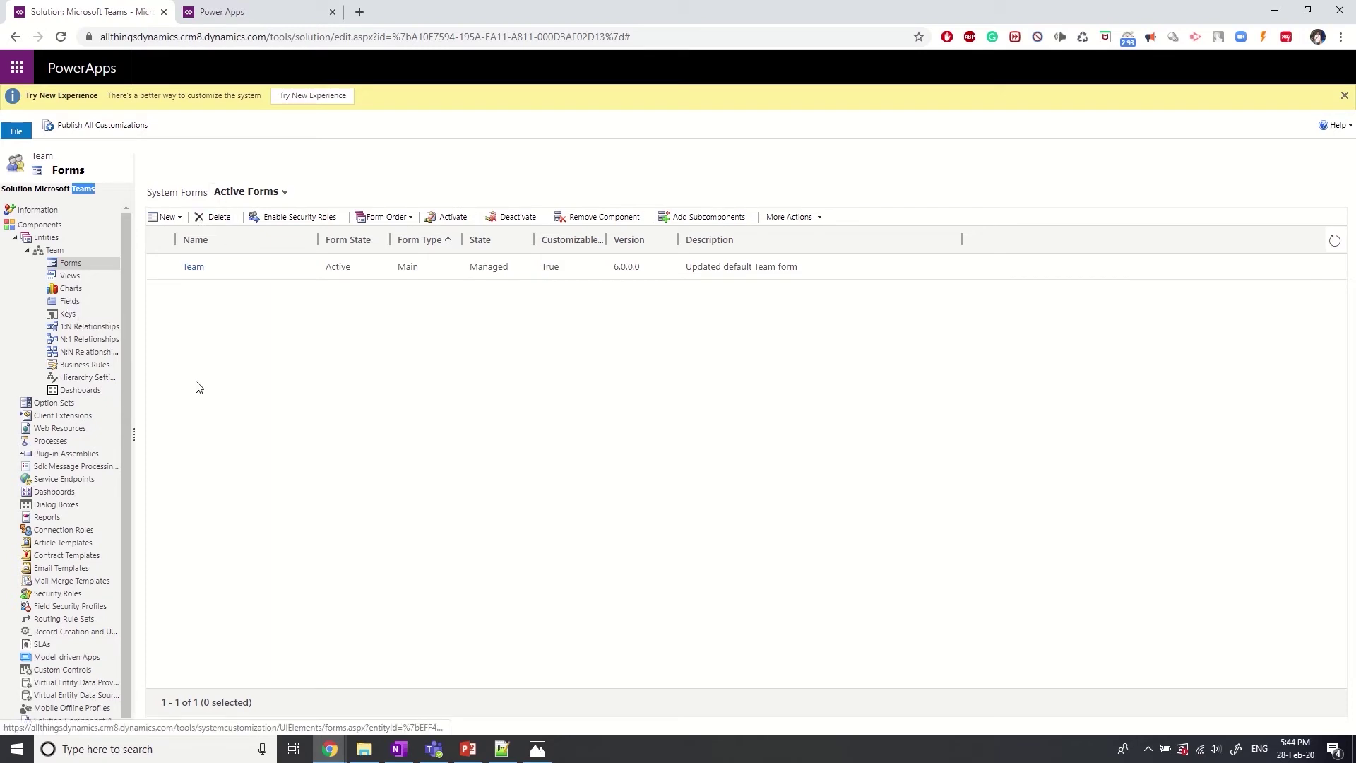
Step: Open the Microsoft Teams solution in the new Power Apps experience and start a new flow in it, closing the spare browser page
click(304, 97)
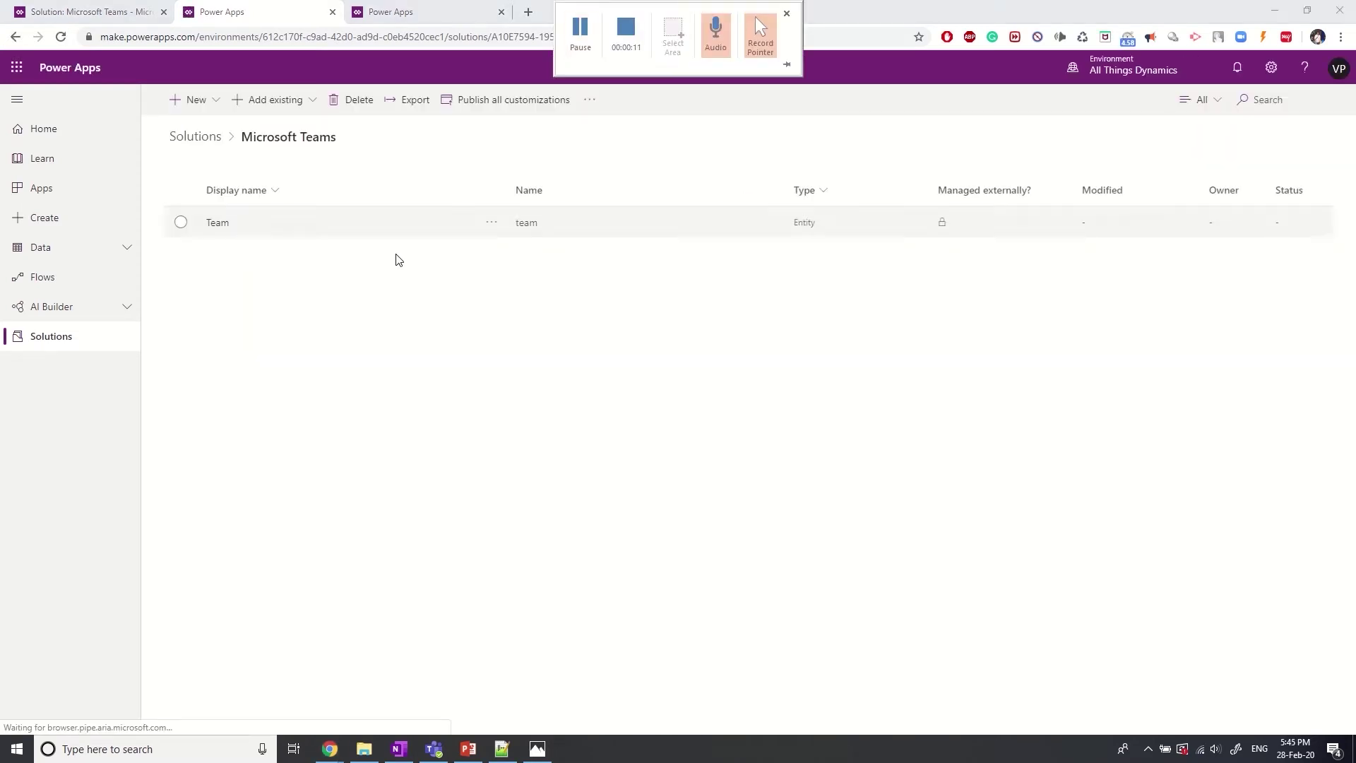
click(213, 99)
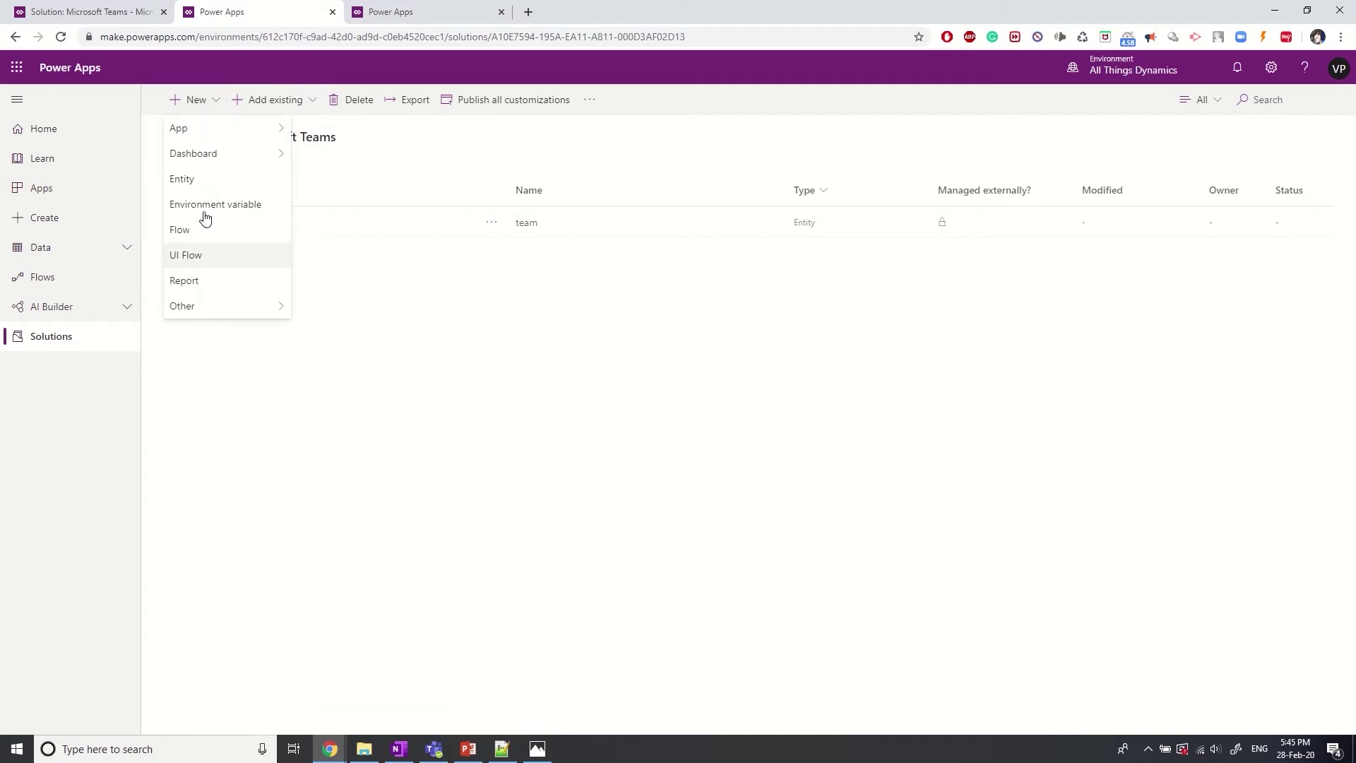
click(204, 235)
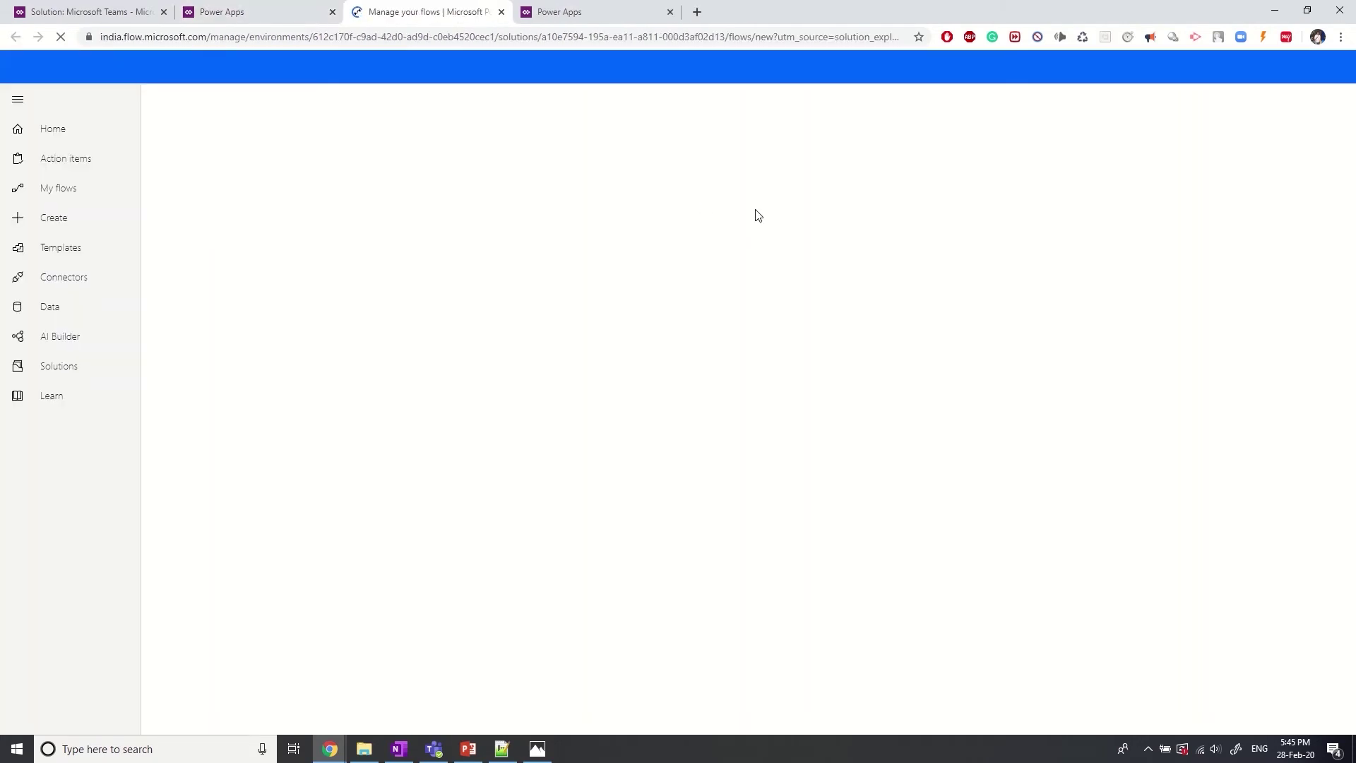
click(671, 12)
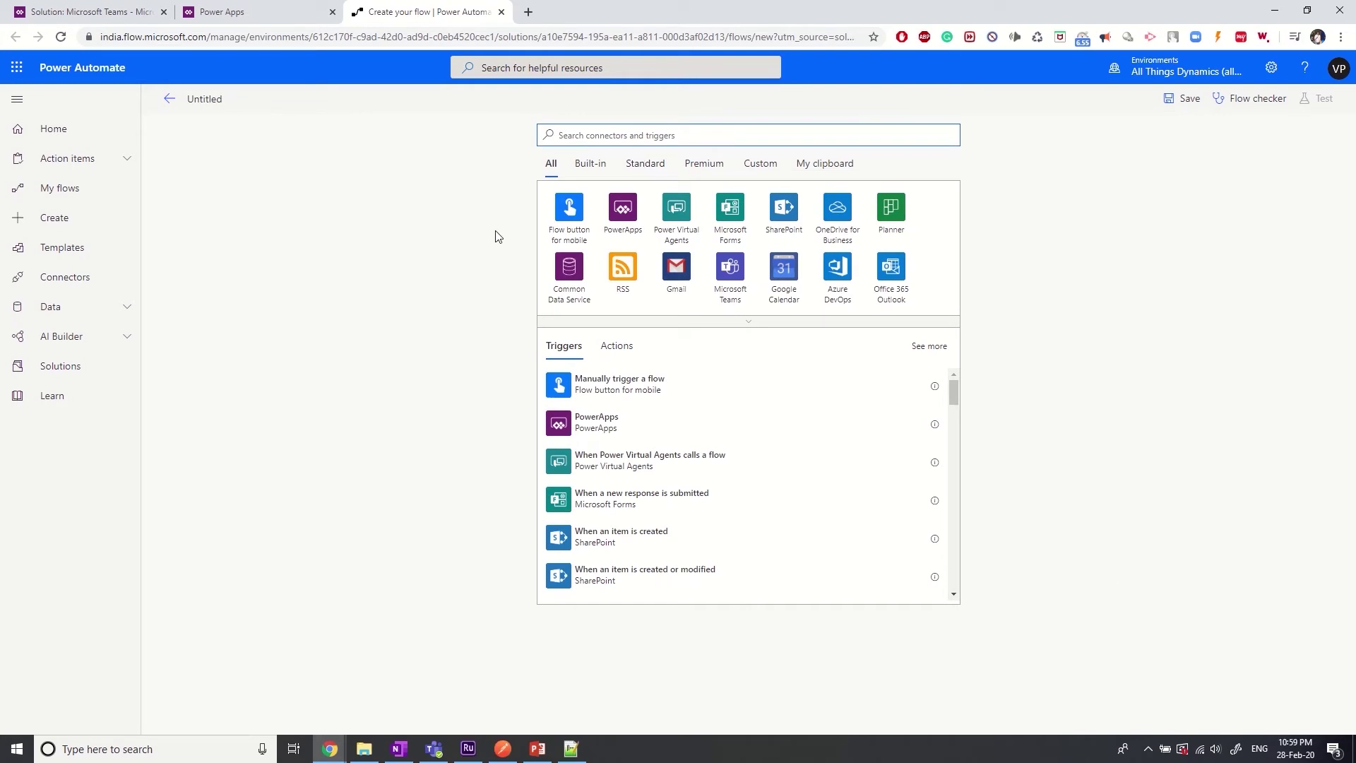
Step: Add the Common Data Service trigger for updated records, using the (Current) environment, the Cases entity and Organization scope
click(648, 133)
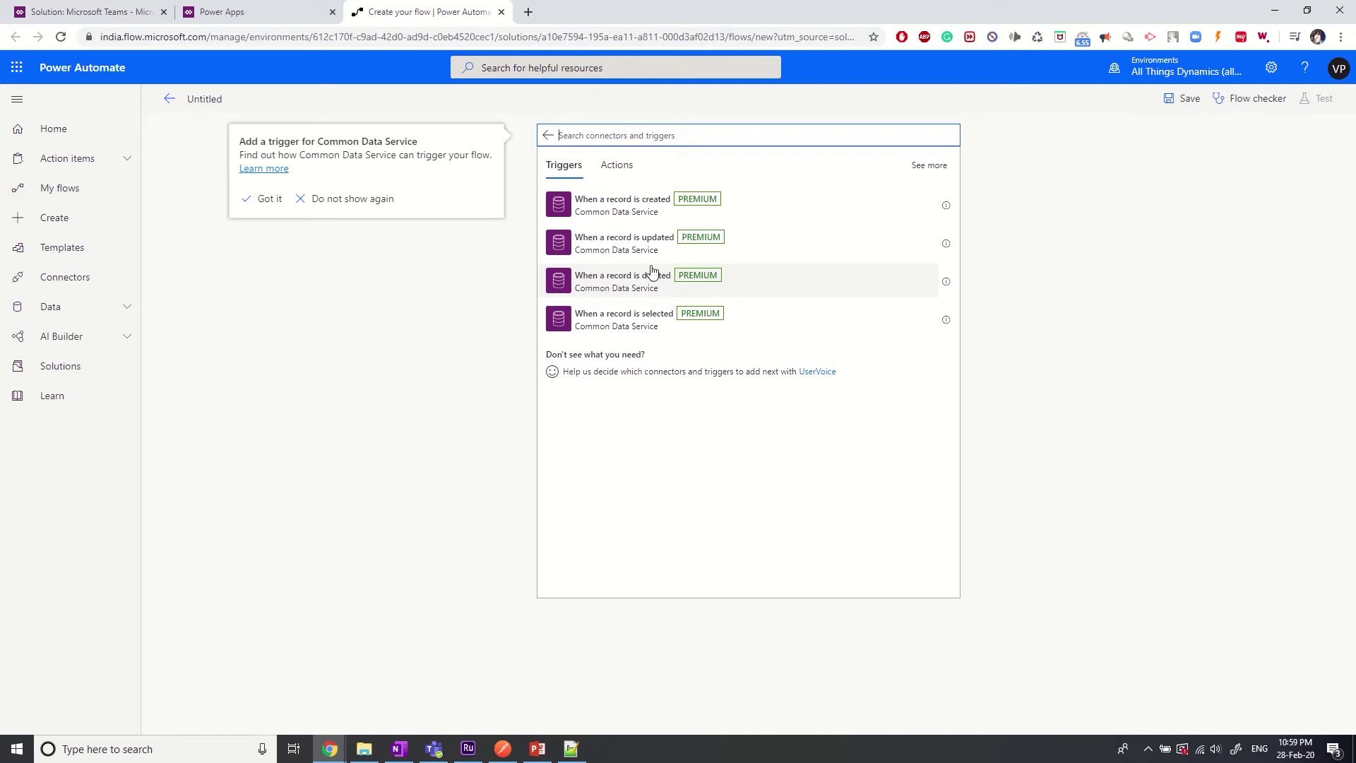
click(634, 245)
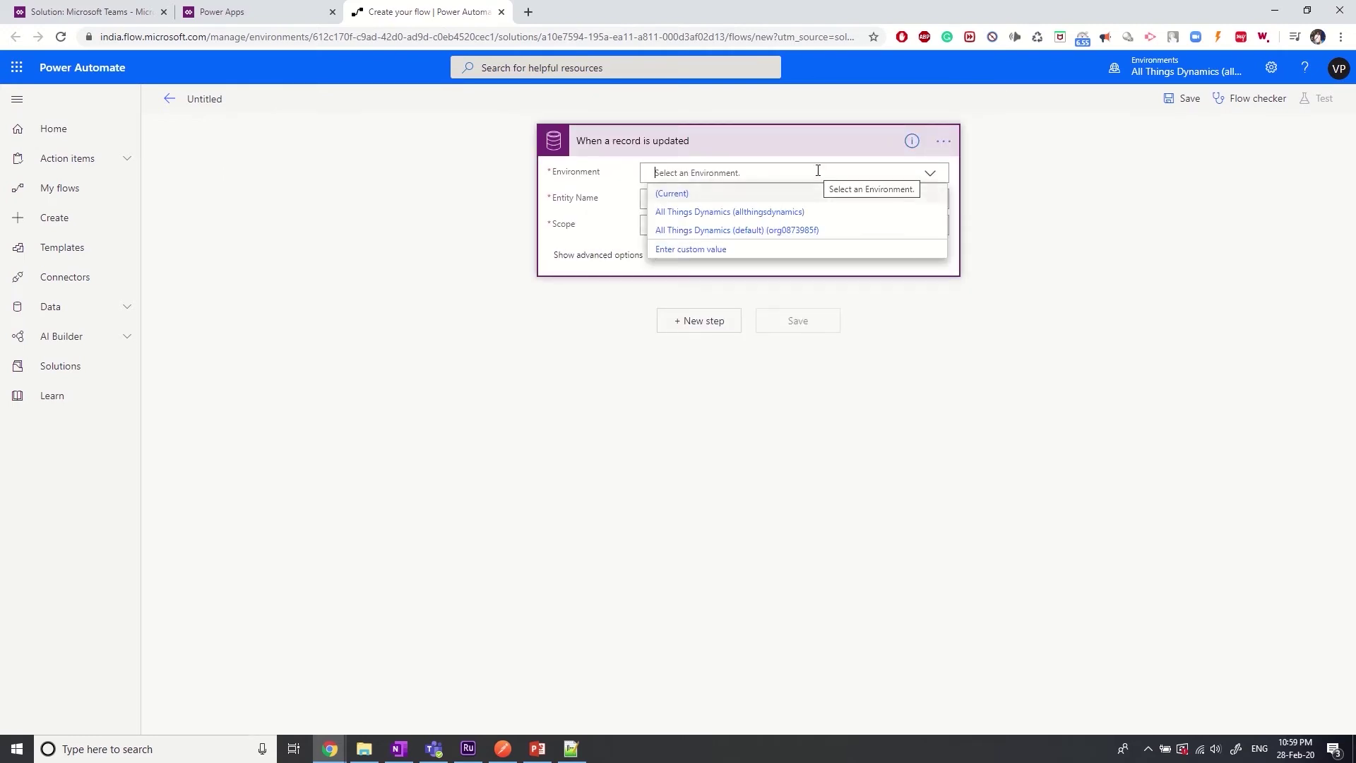
click(648, 196)
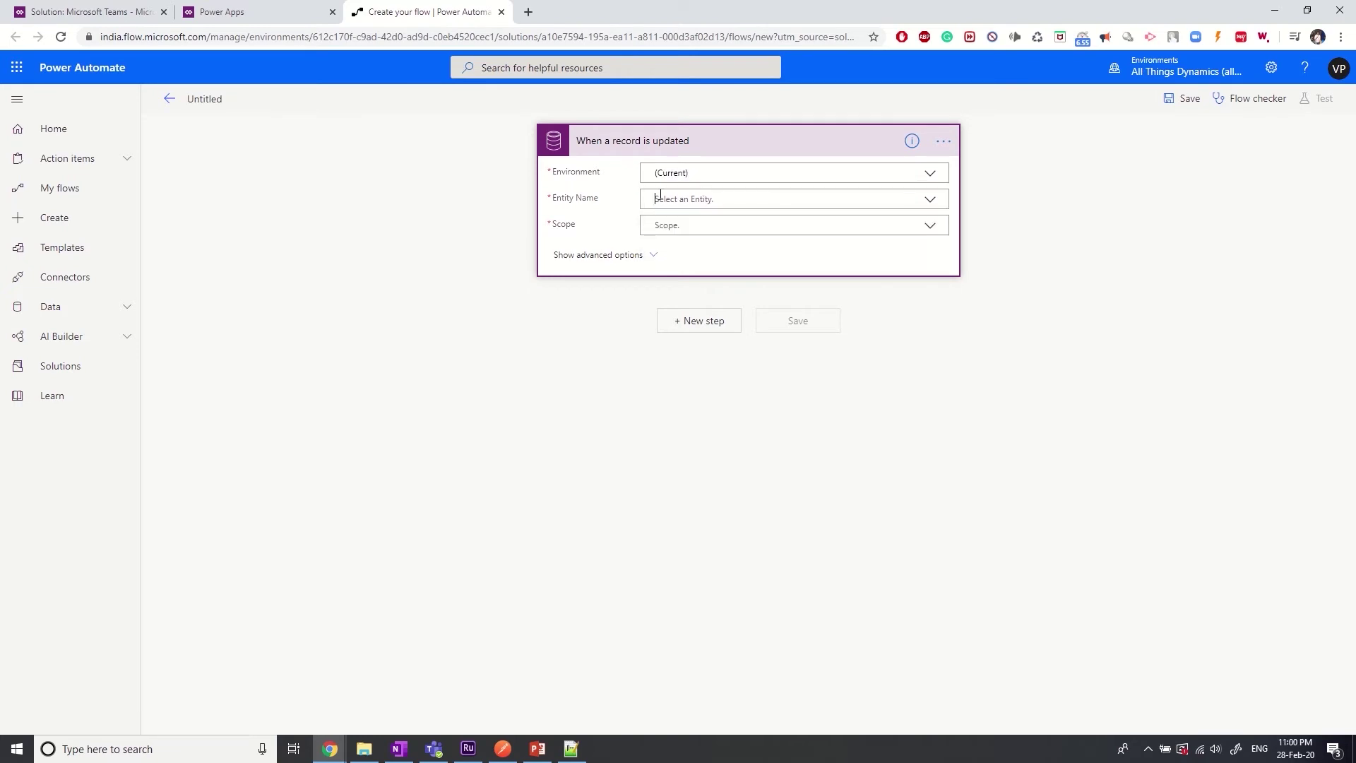
click(659, 198)
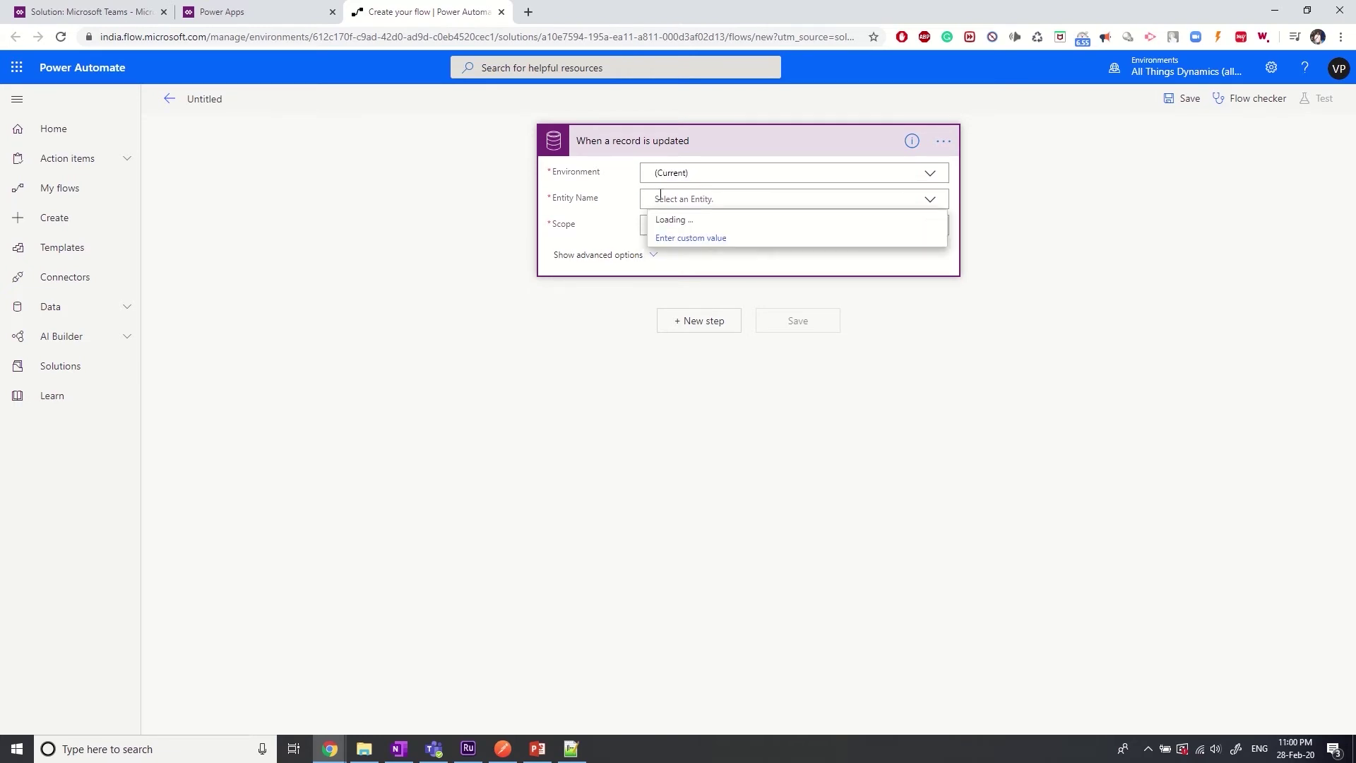
text(cases)
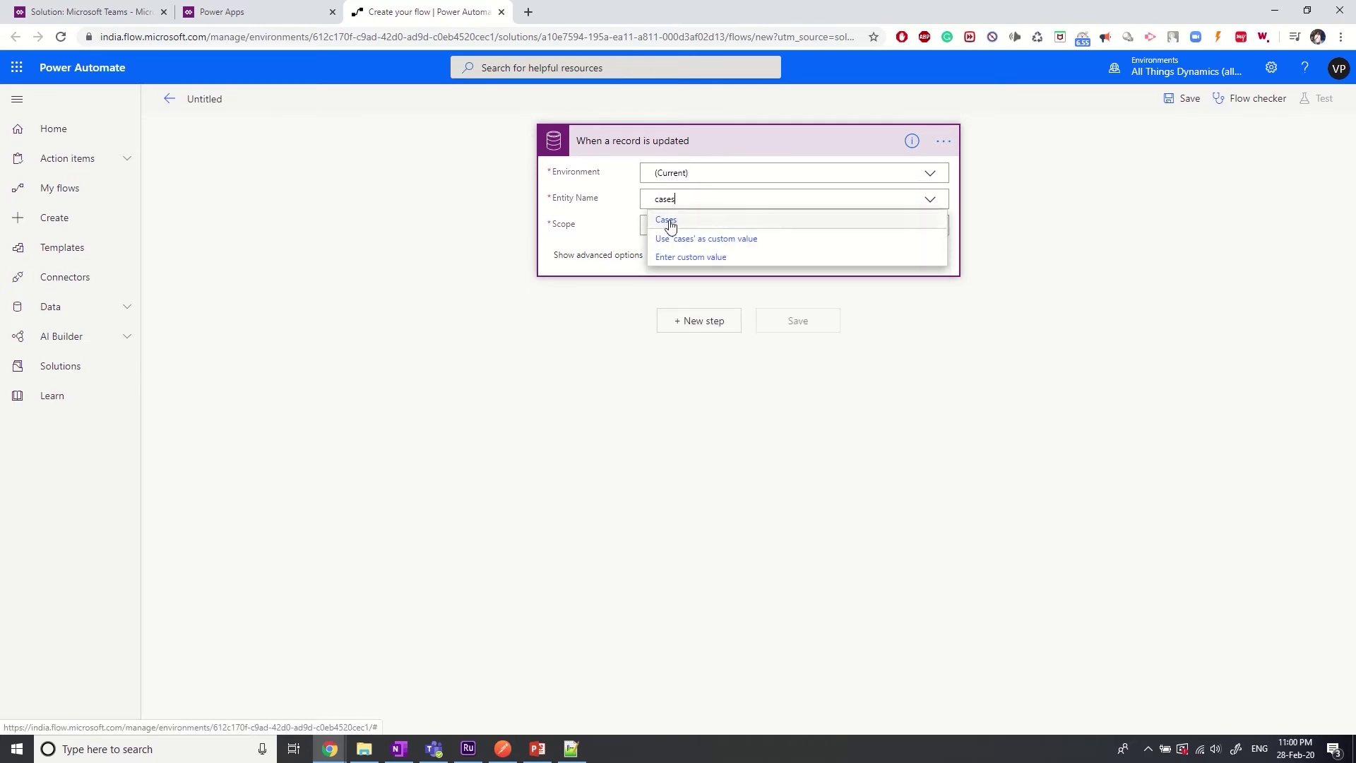
click(670, 219)
click(693, 227)
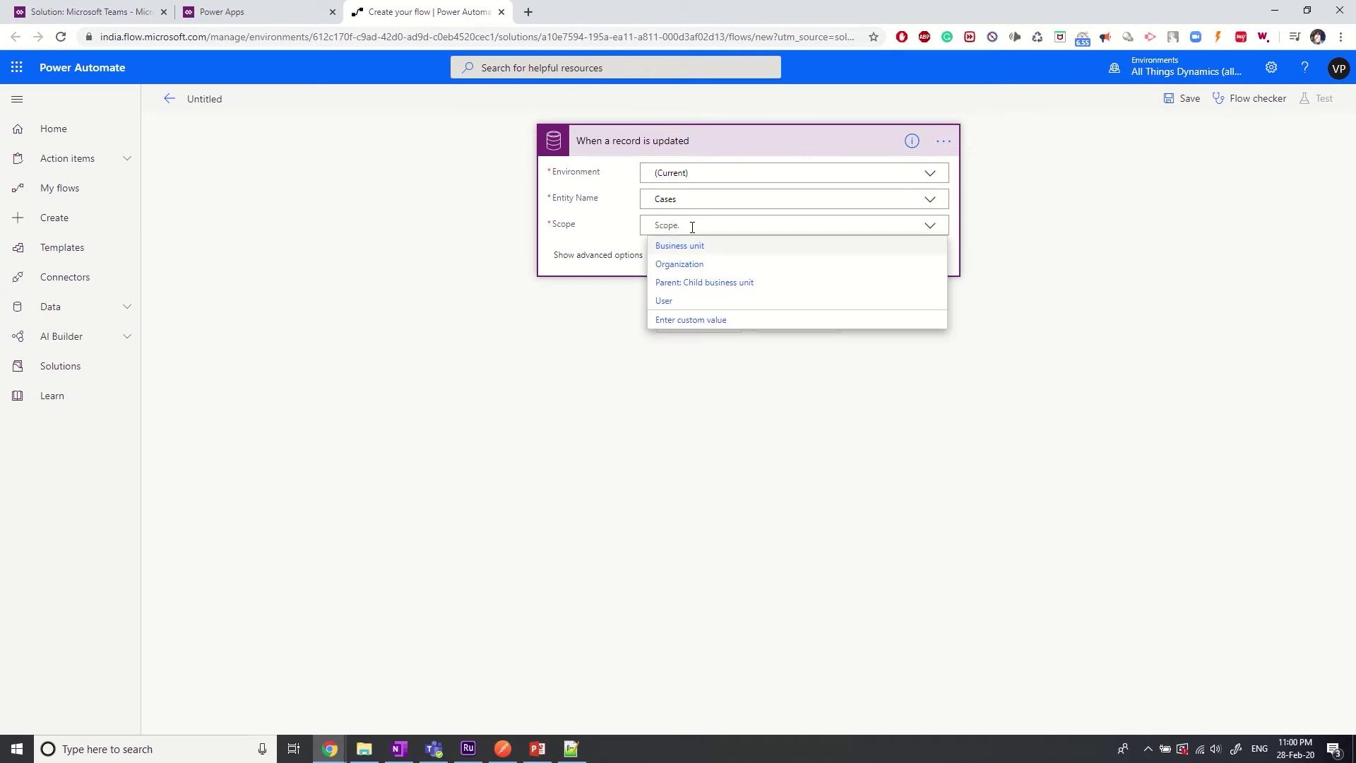
click(690, 266)
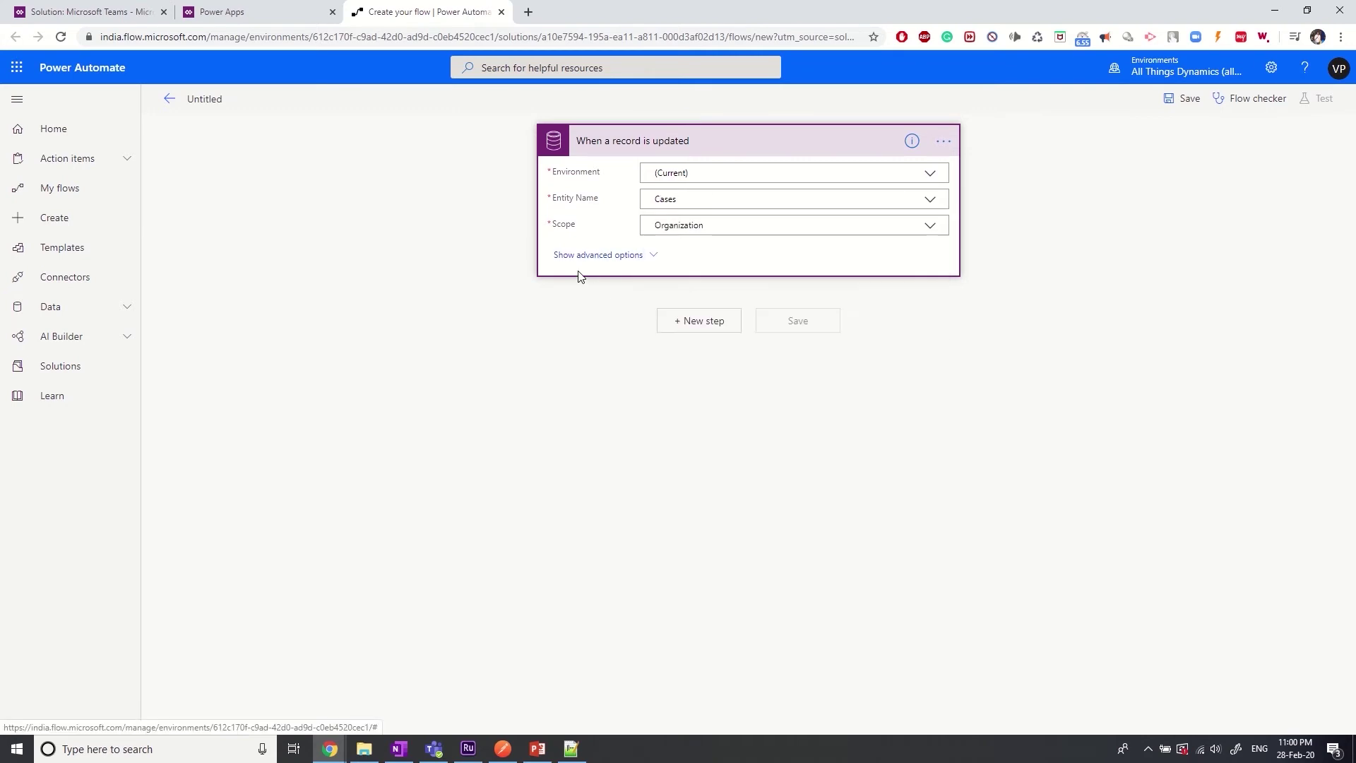
Step: Add a condition after the trigger that checks whether the case's Owner Type is equal to teams
click(712, 324)
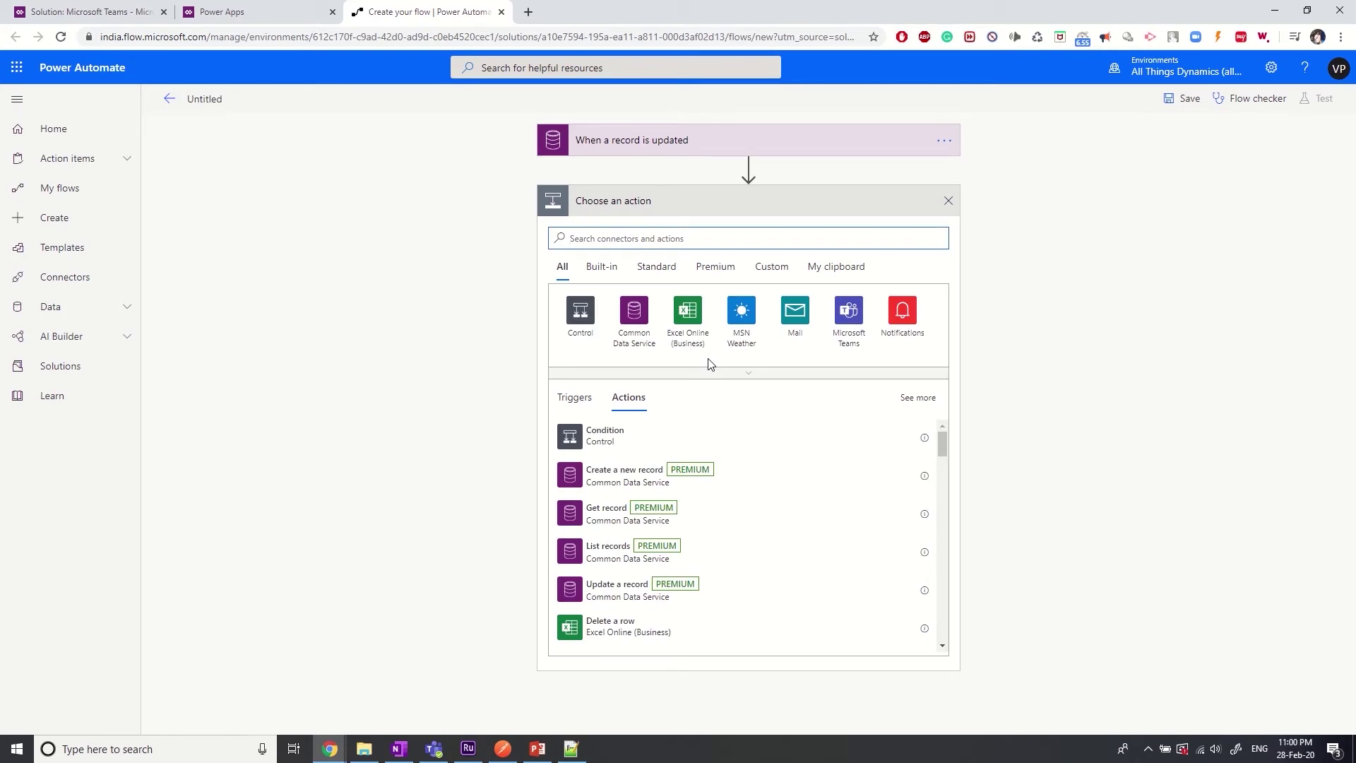
click(579, 438)
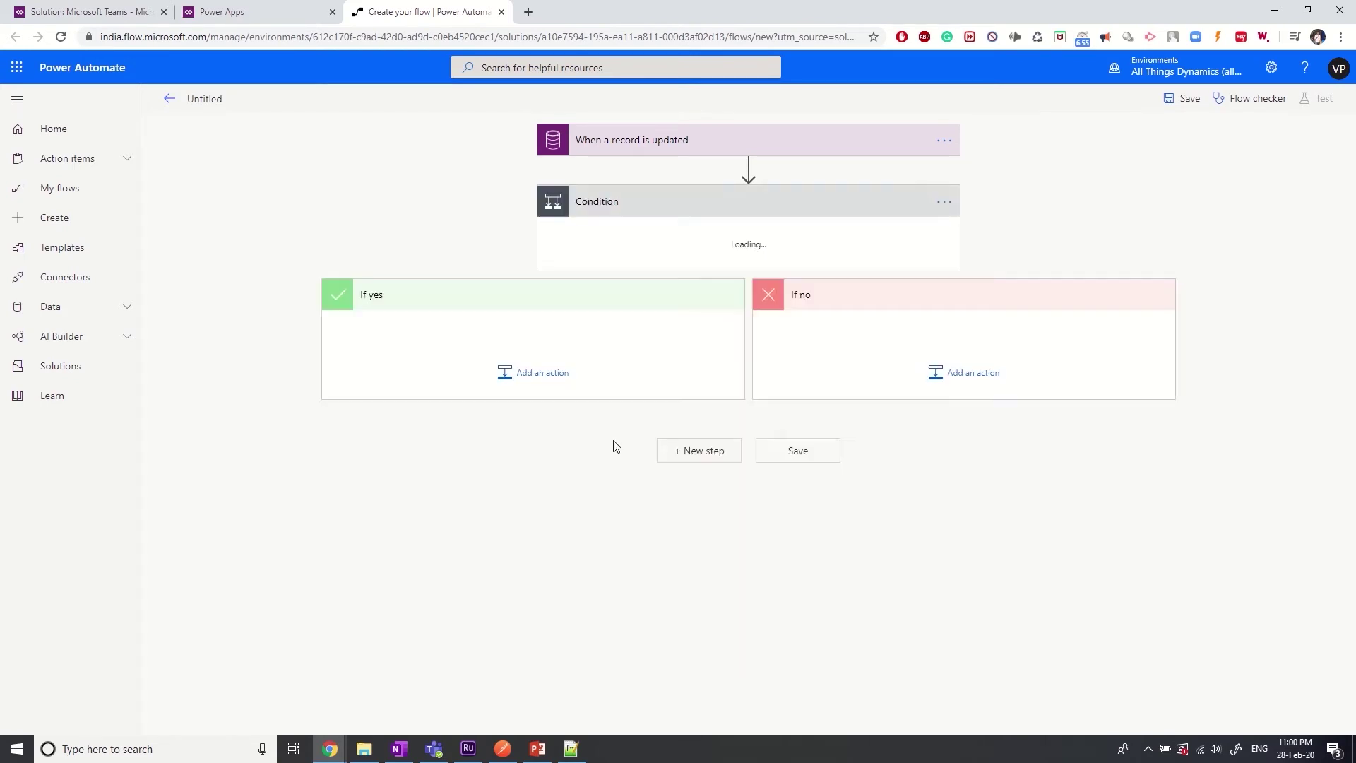
click(637, 250)
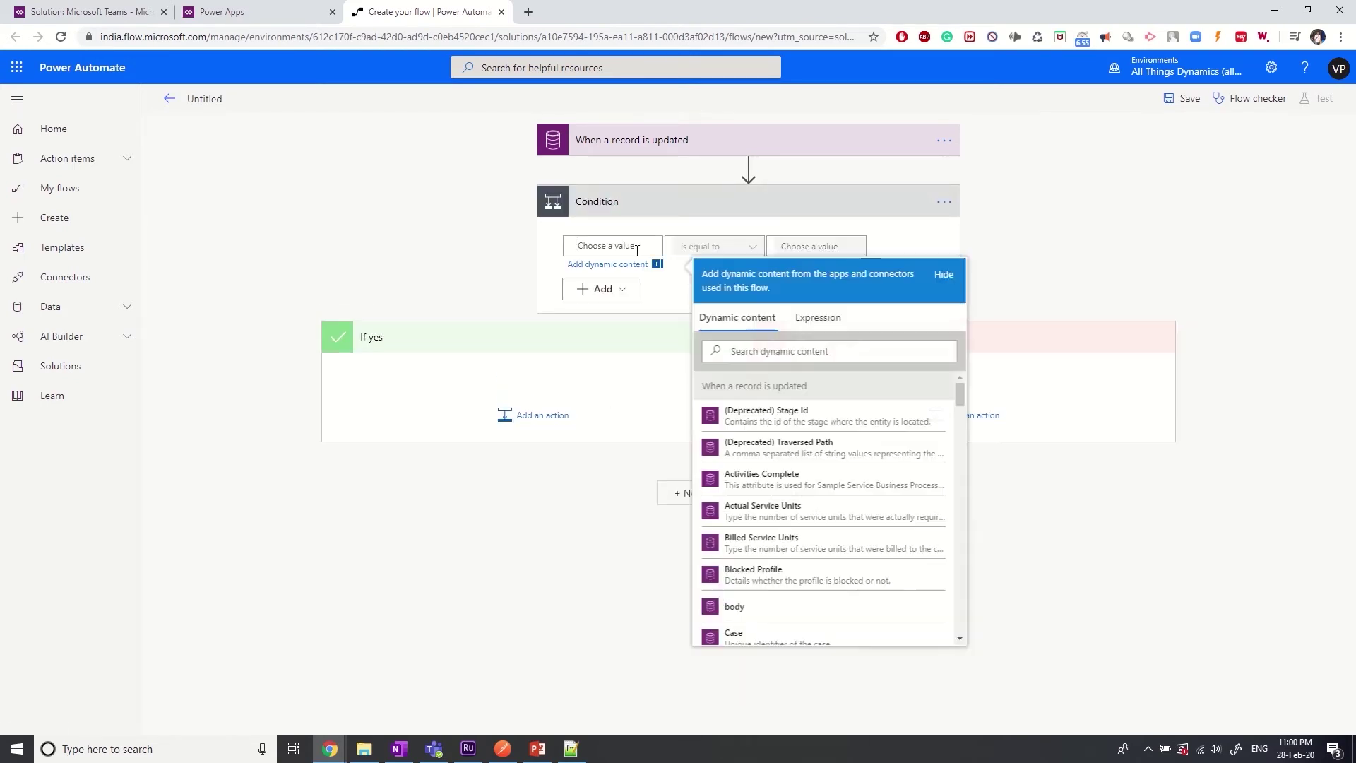
click(770, 352)
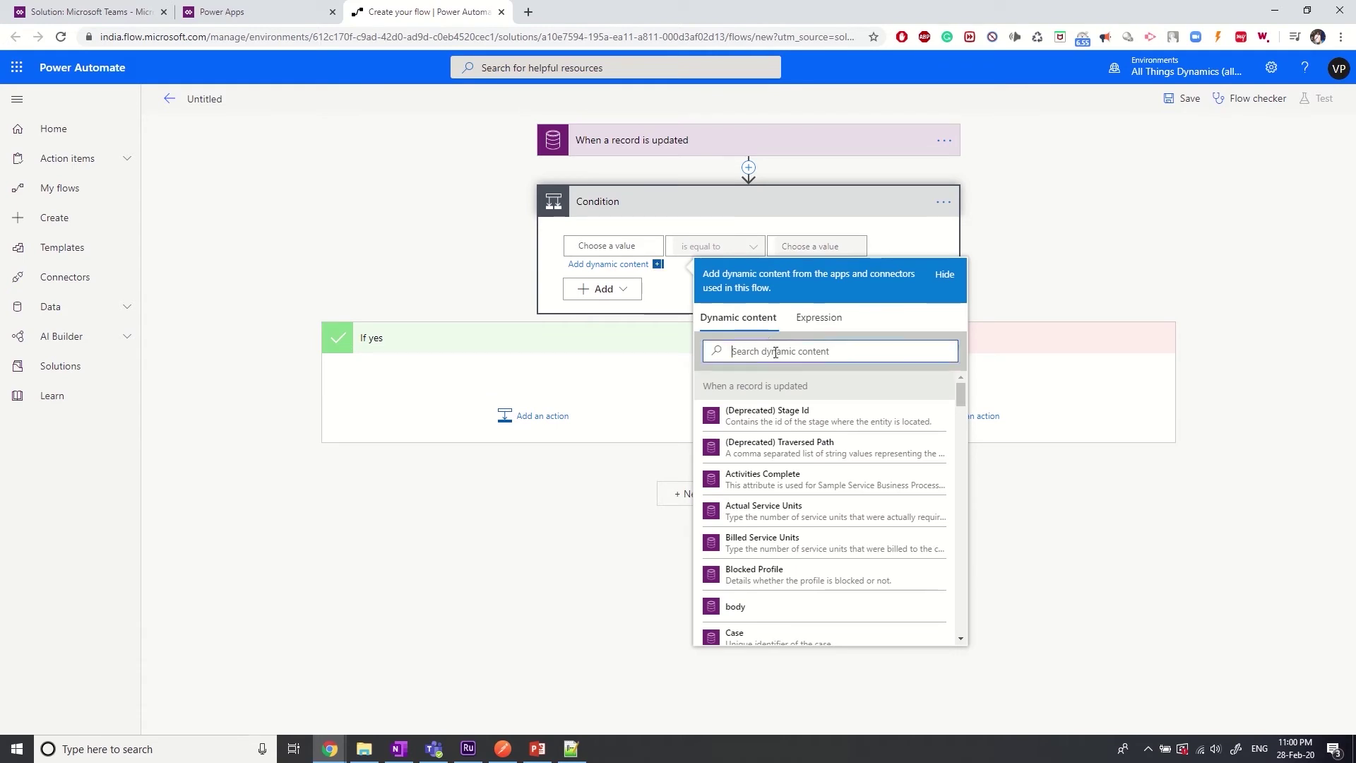
text(own)
click(763, 459)
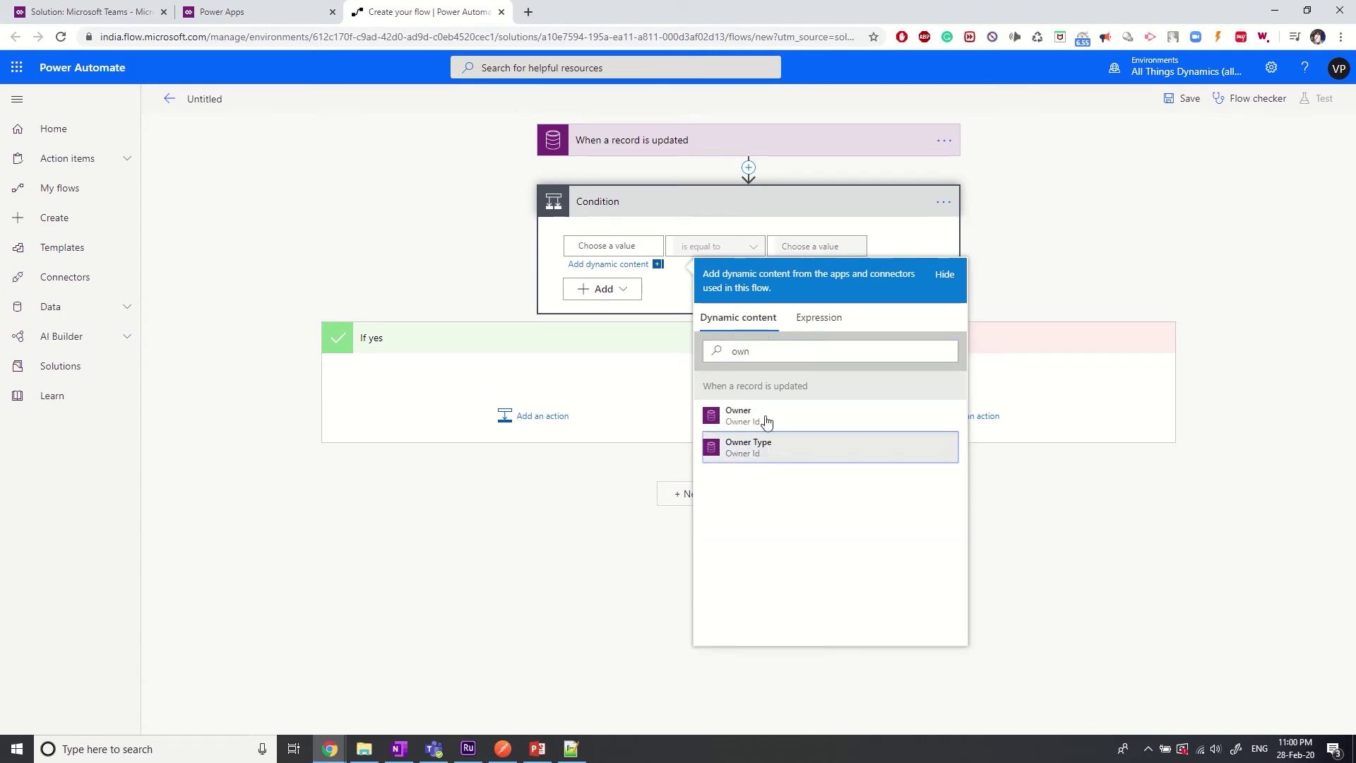
click(803, 245)
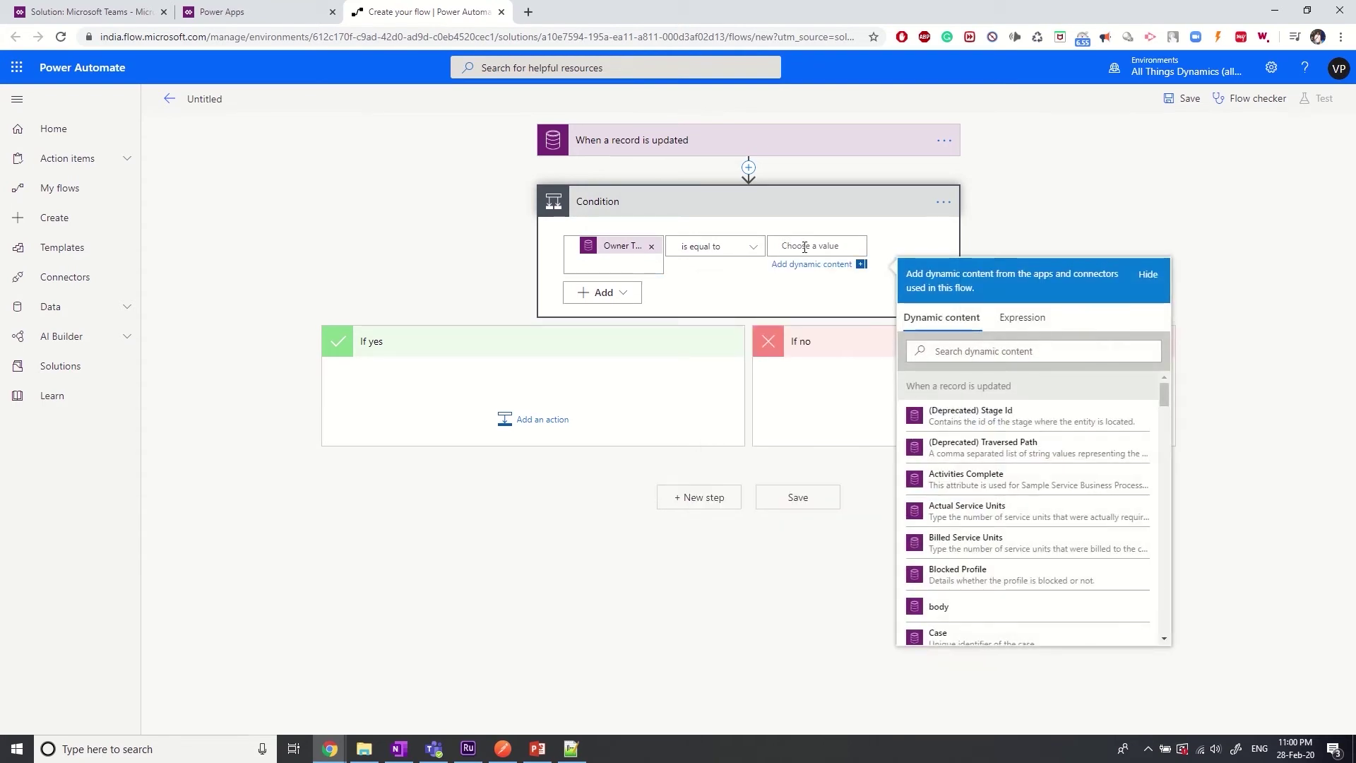
text(teams)
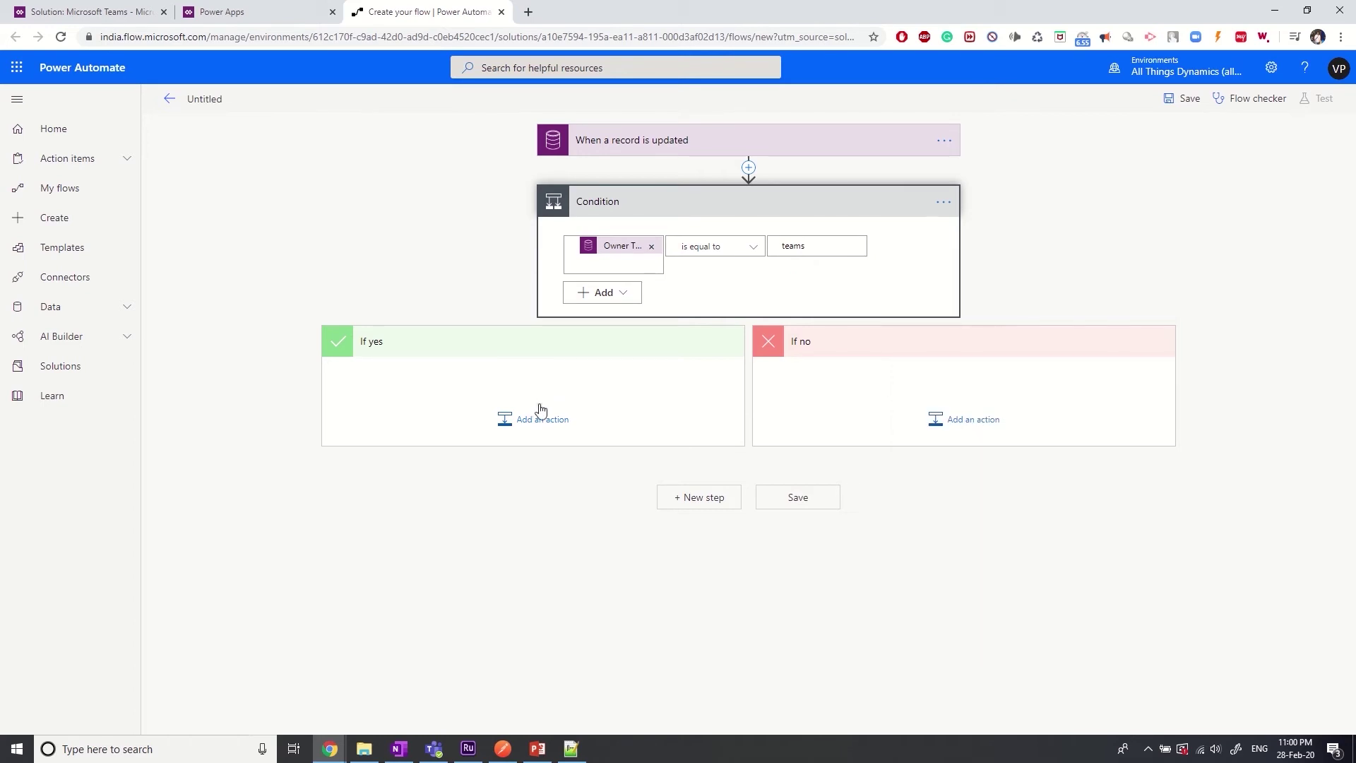
click(548, 390)
Step: Add a Common Data Service Get record action to the If yes branch, using the (Current) environment and the Teams entity
click(540, 421)
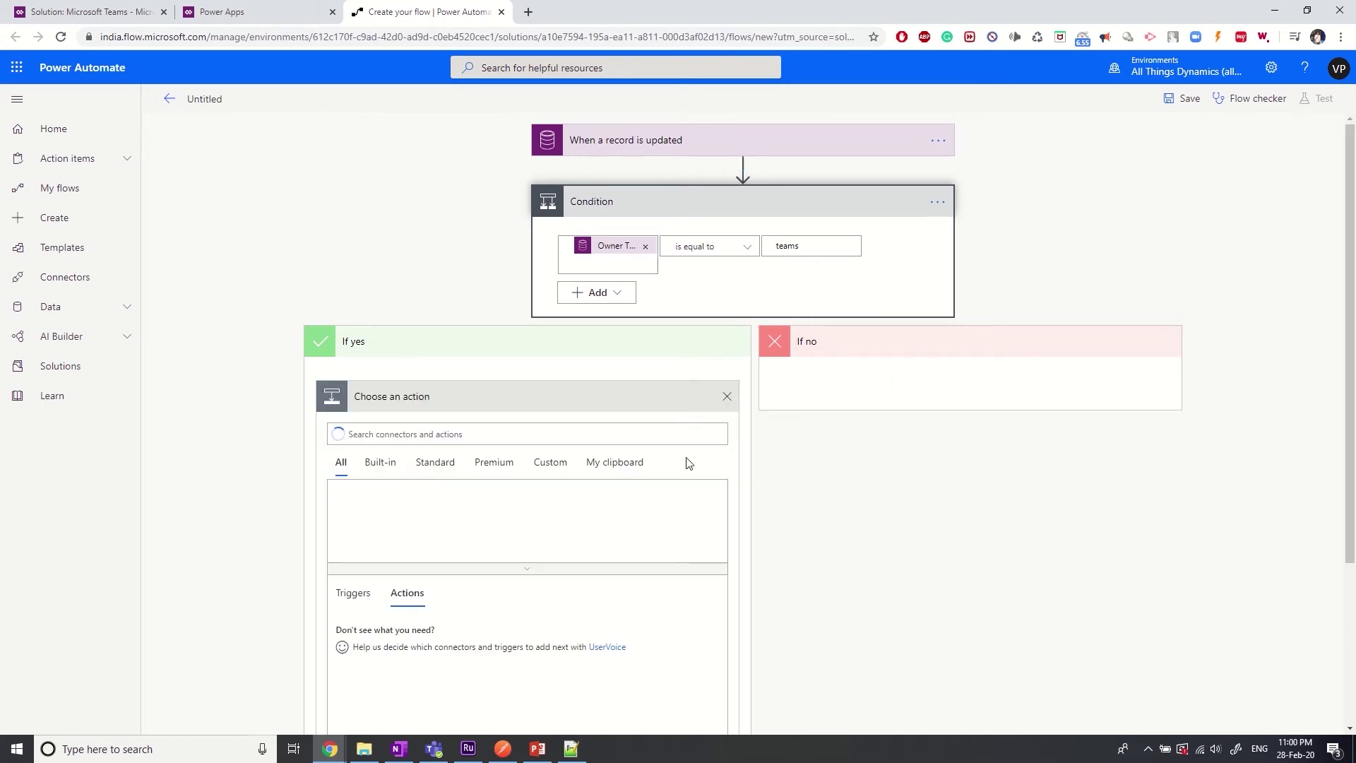
scroll(412, 633, down, 2)
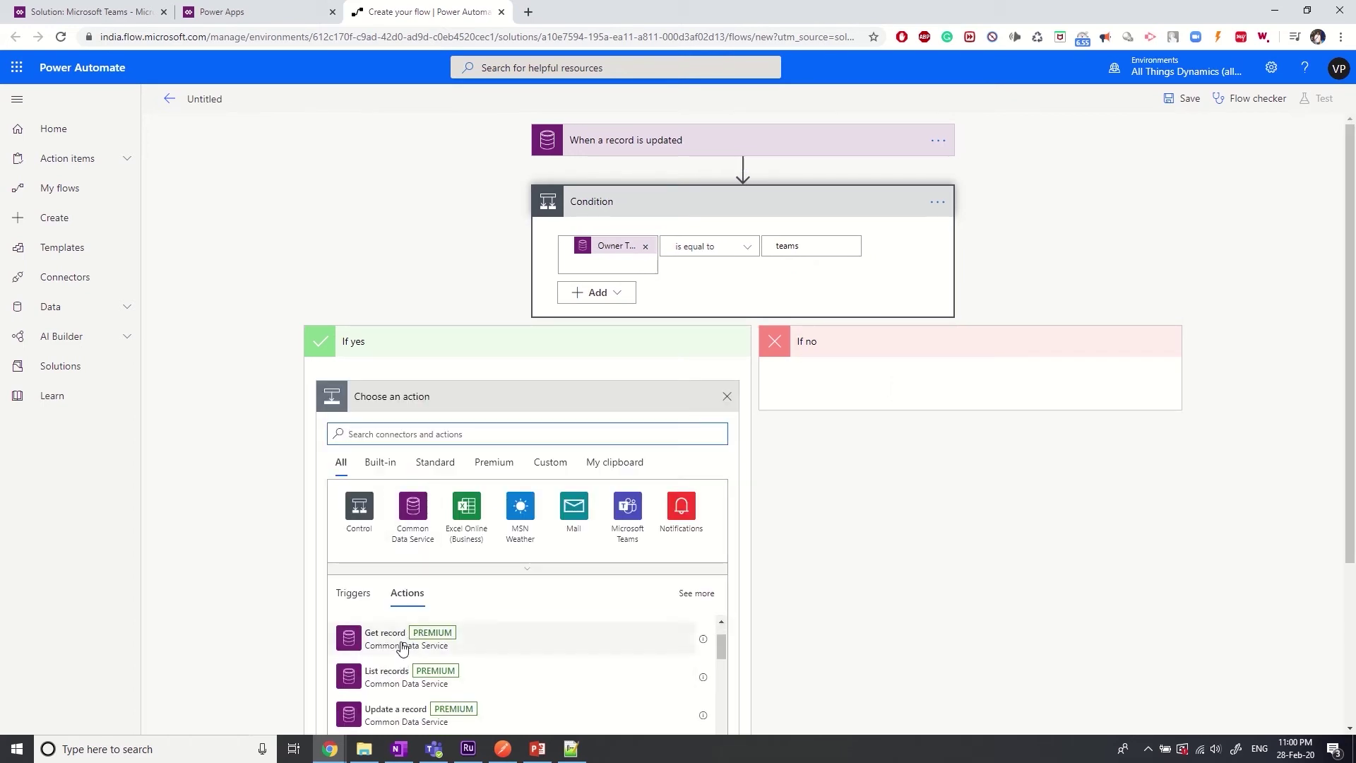
click(403, 640)
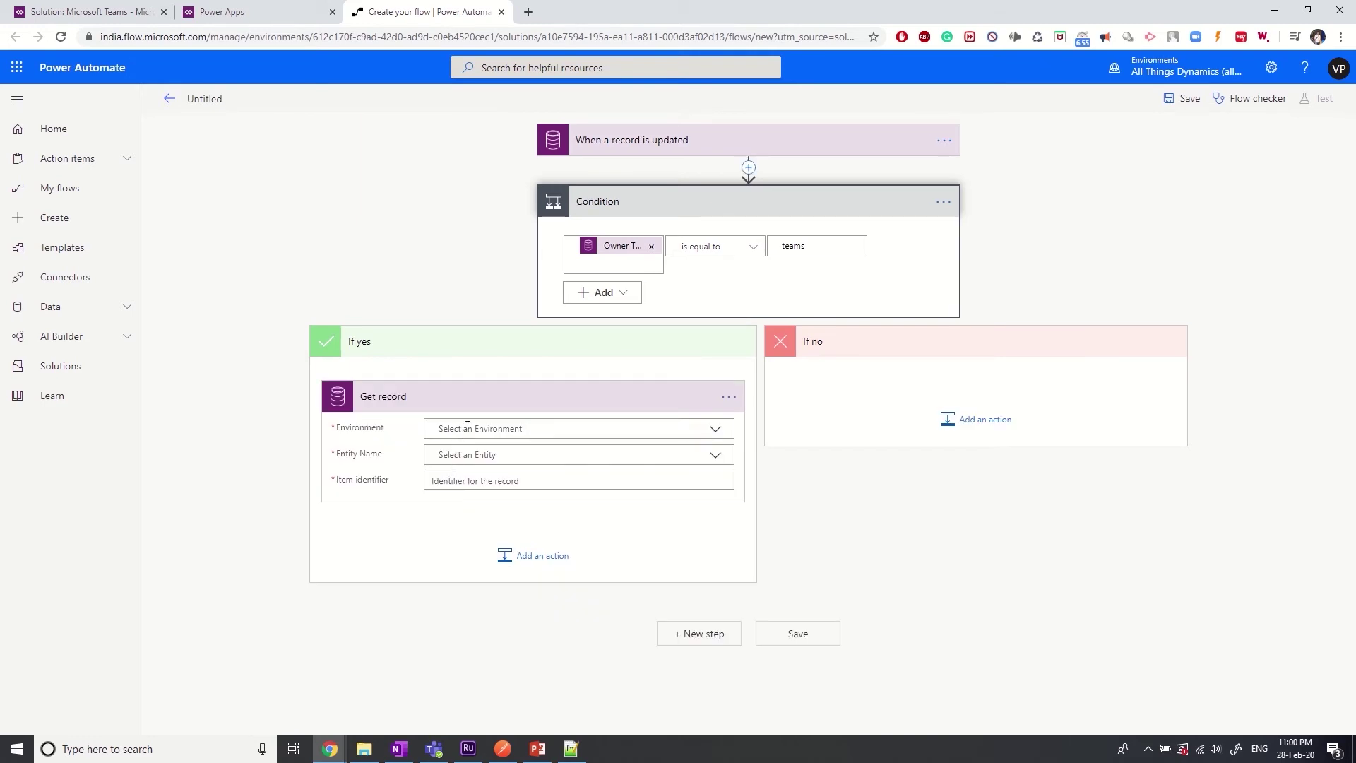
click(468, 428)
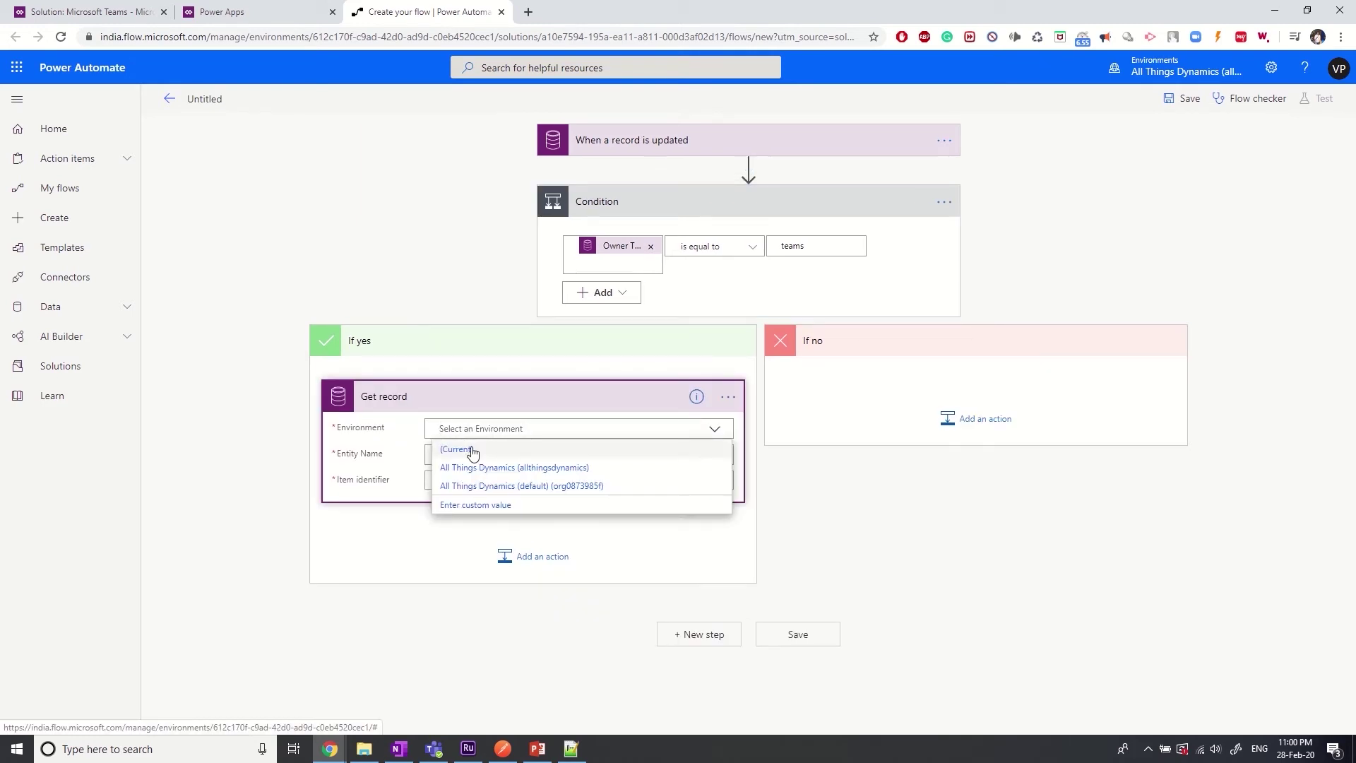
click(472, 451)
click(486, 455)
text(team)
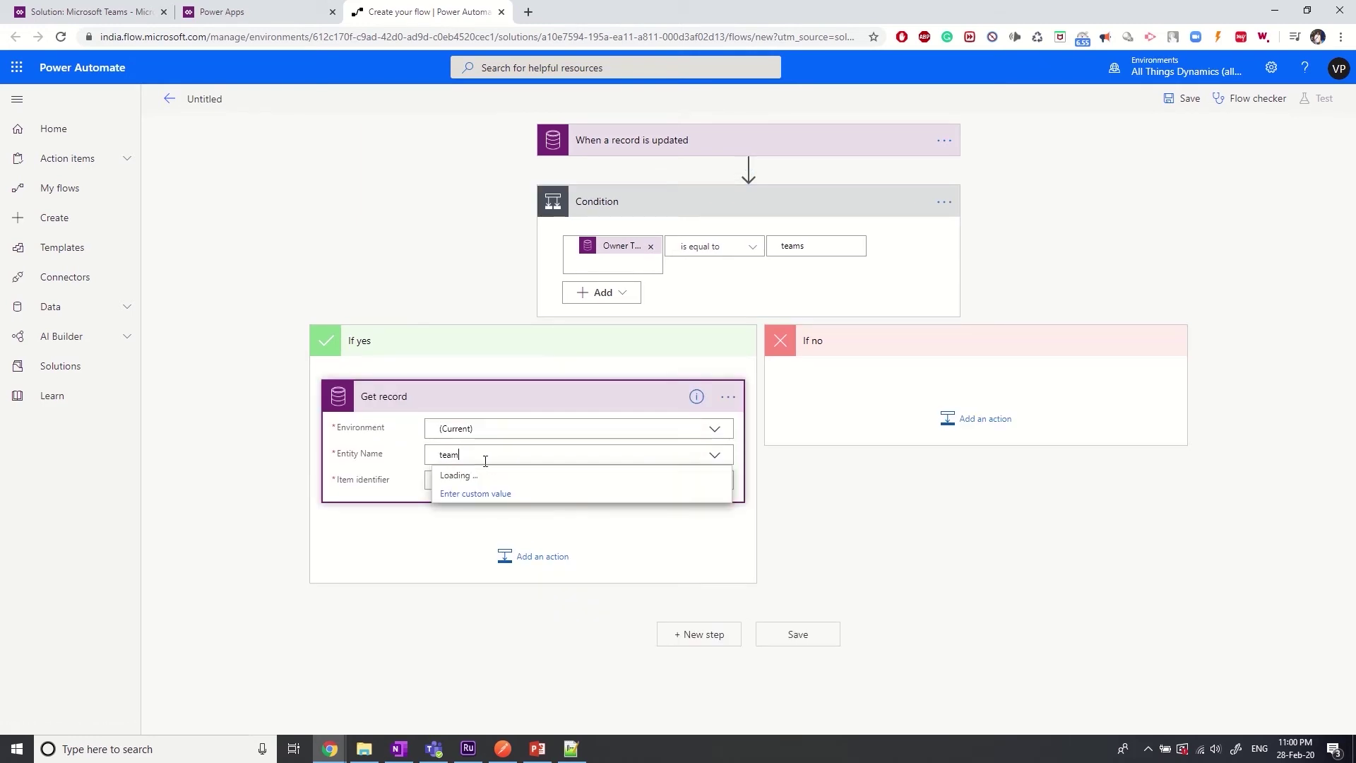
text(s)
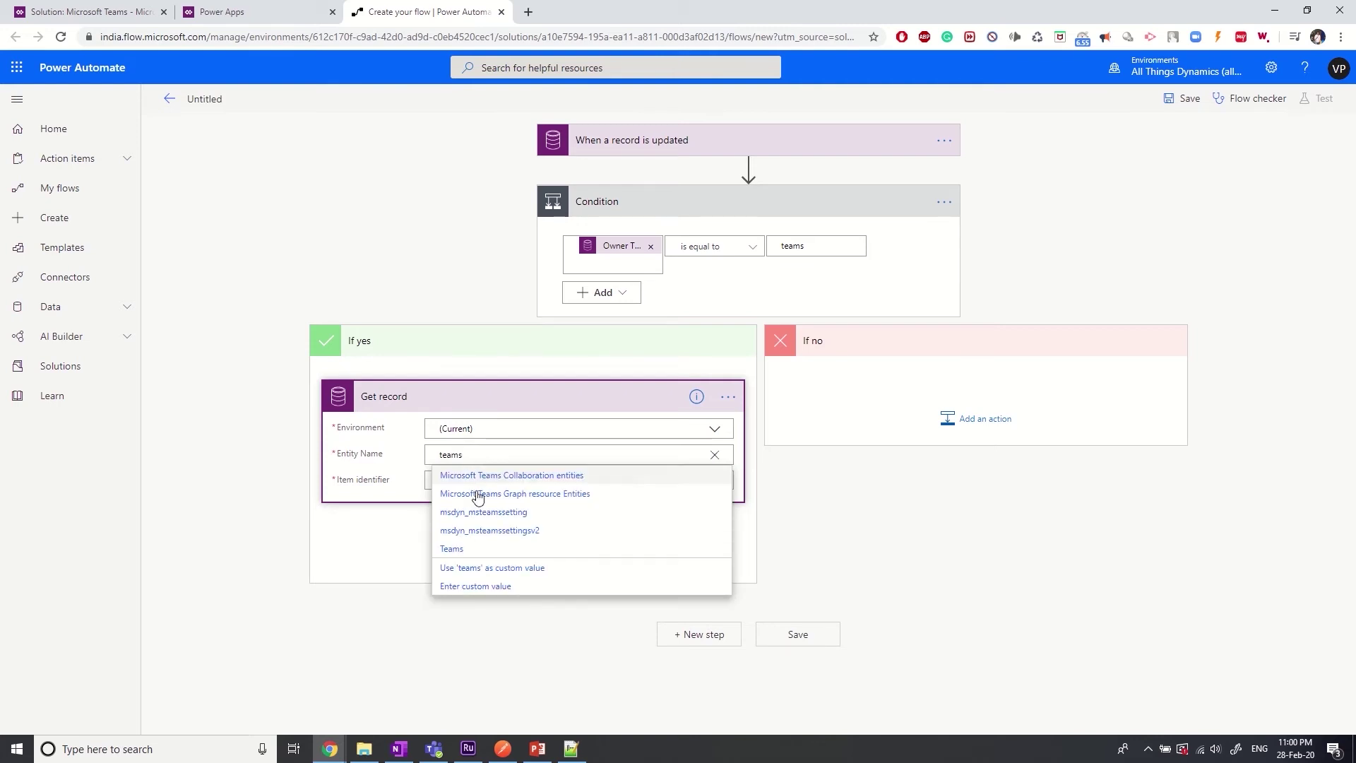
click(476, 550)
Step: Set the Get record action's Item identifier to the Owner value from the updated case
click(455, 481)
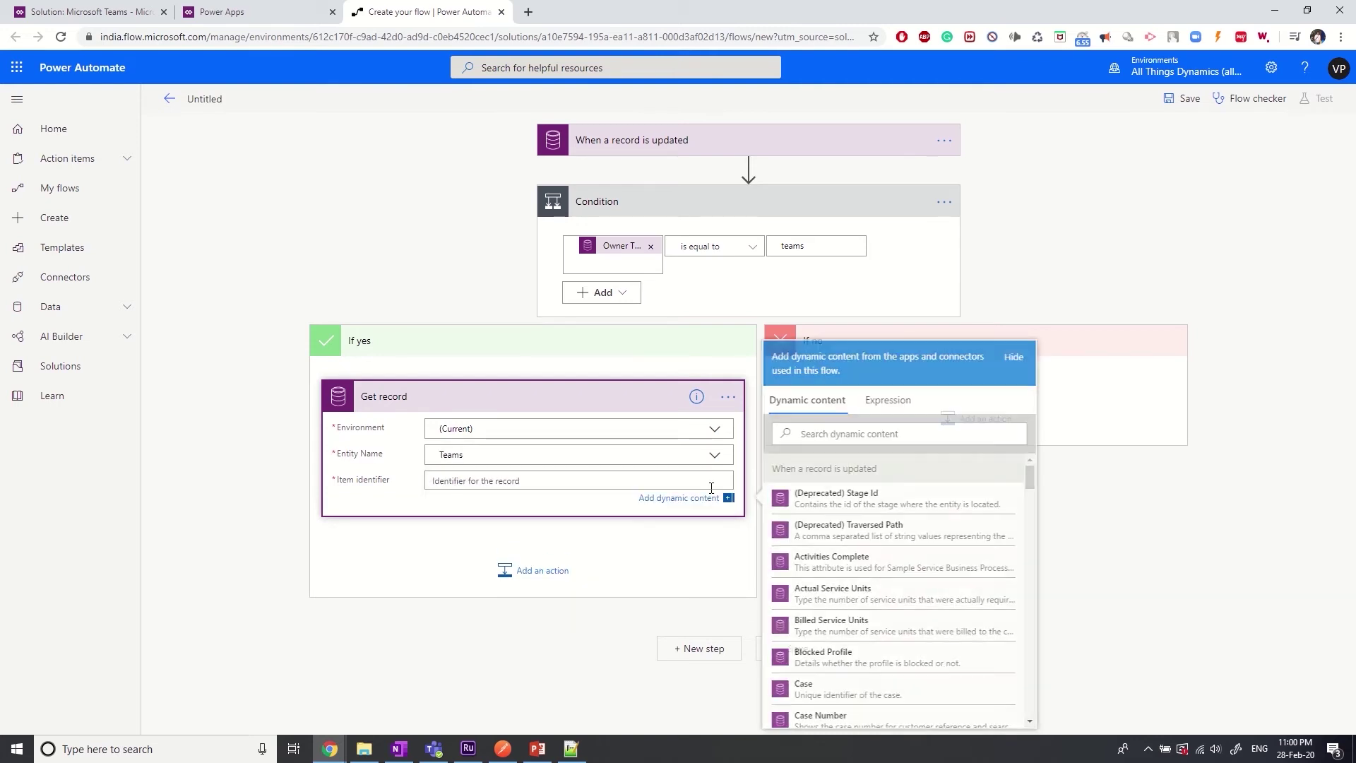
click(837, 434)
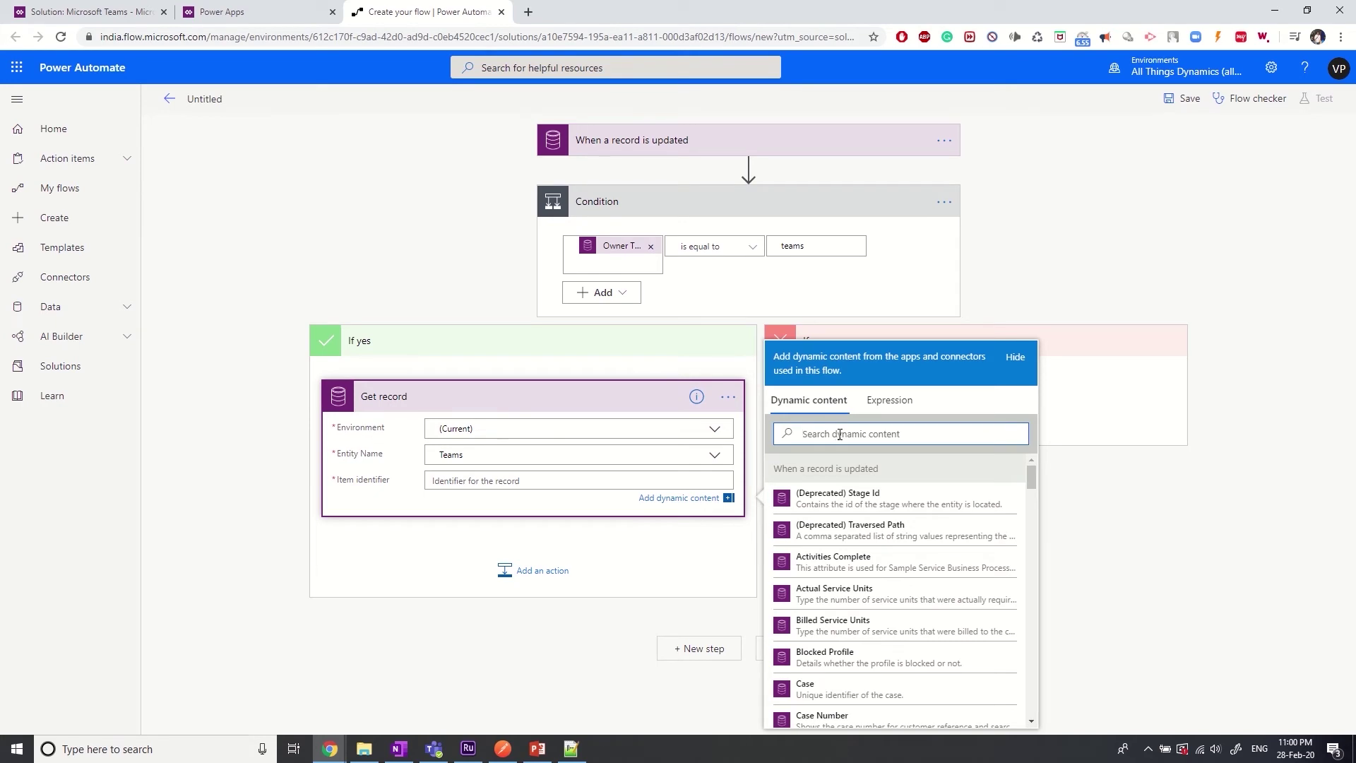
text(owne)
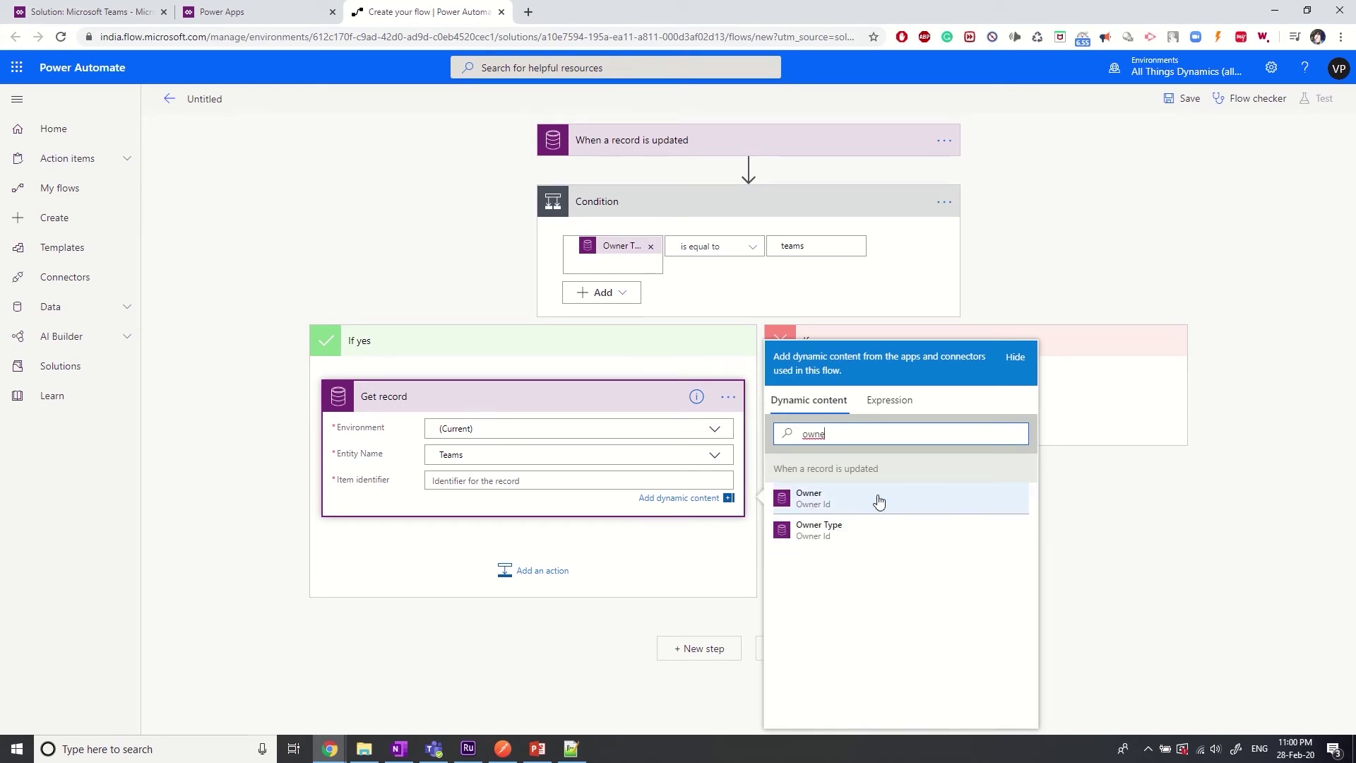
click(878, 501)
click(441, 549)
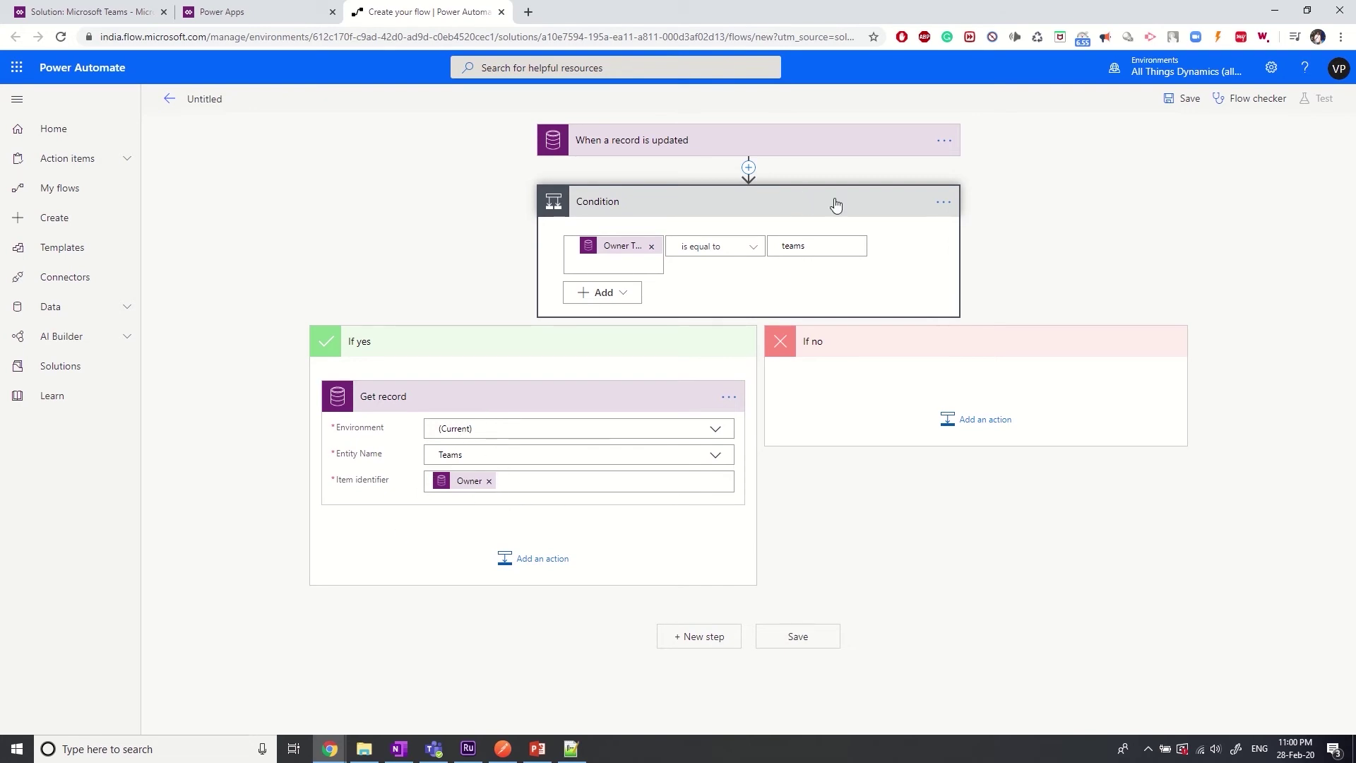
Step: Rename the flow's trigger to When a Case is updated
click(809, 140)
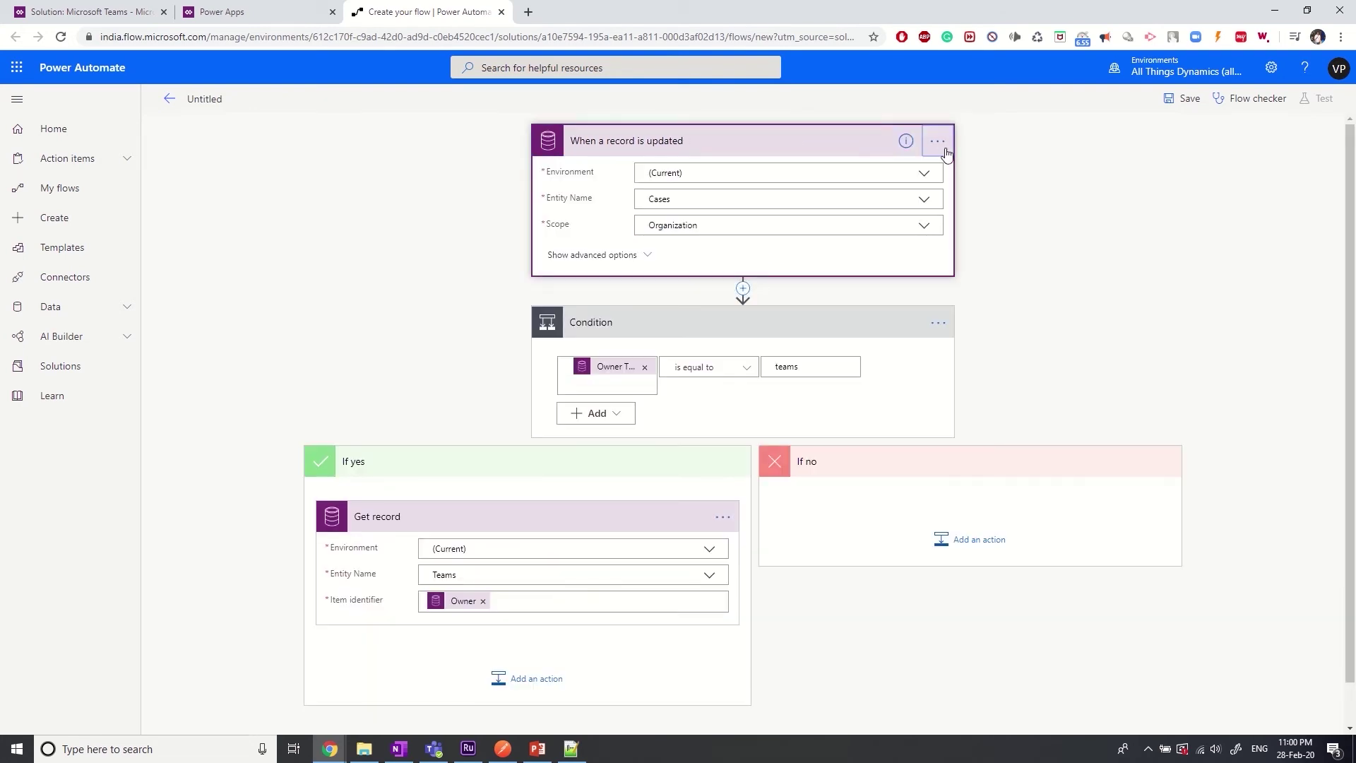
click(937, 142)
click(969, 161)
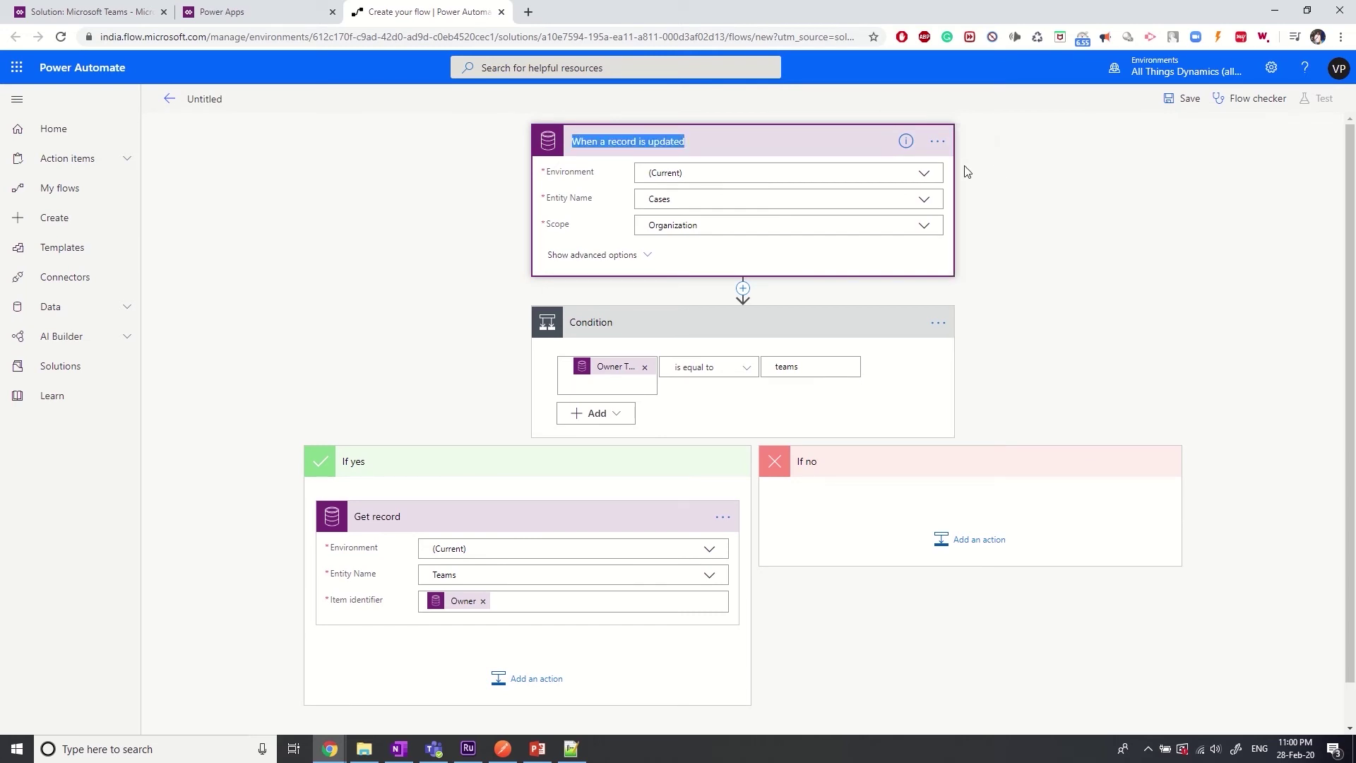
double_click(619, 142)
text(Case)
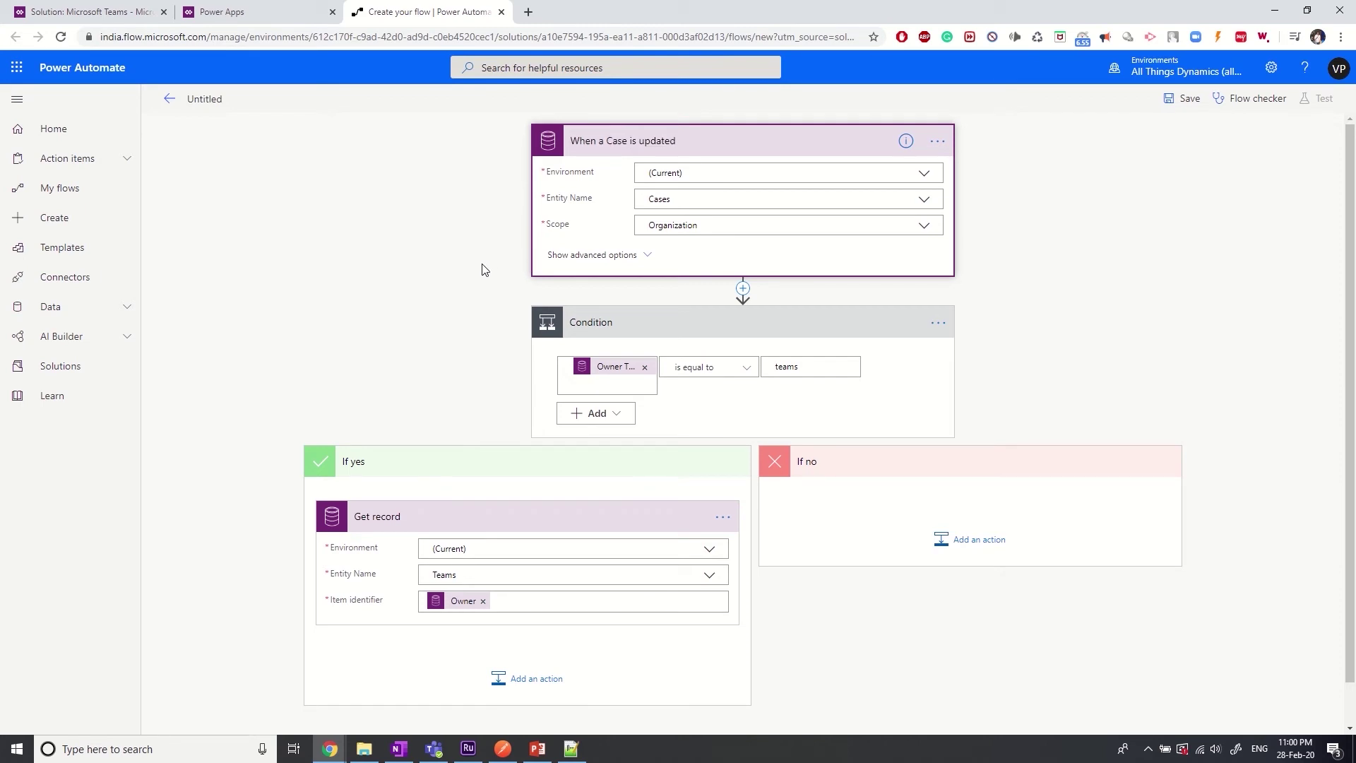
click(506, 315)
Step: Rename the Get record action in the If yes branch to Get Team
scroll(498, 438, down, 1)
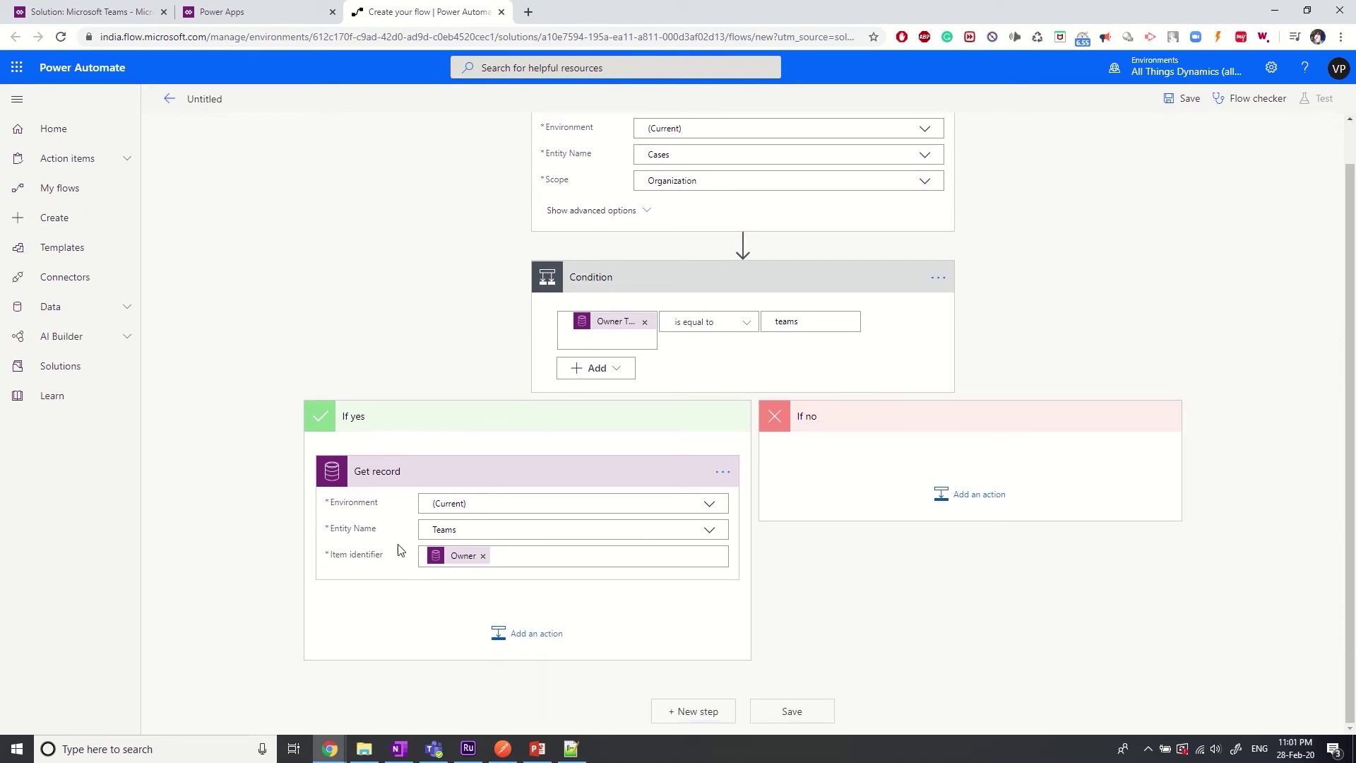
click(722, 471)
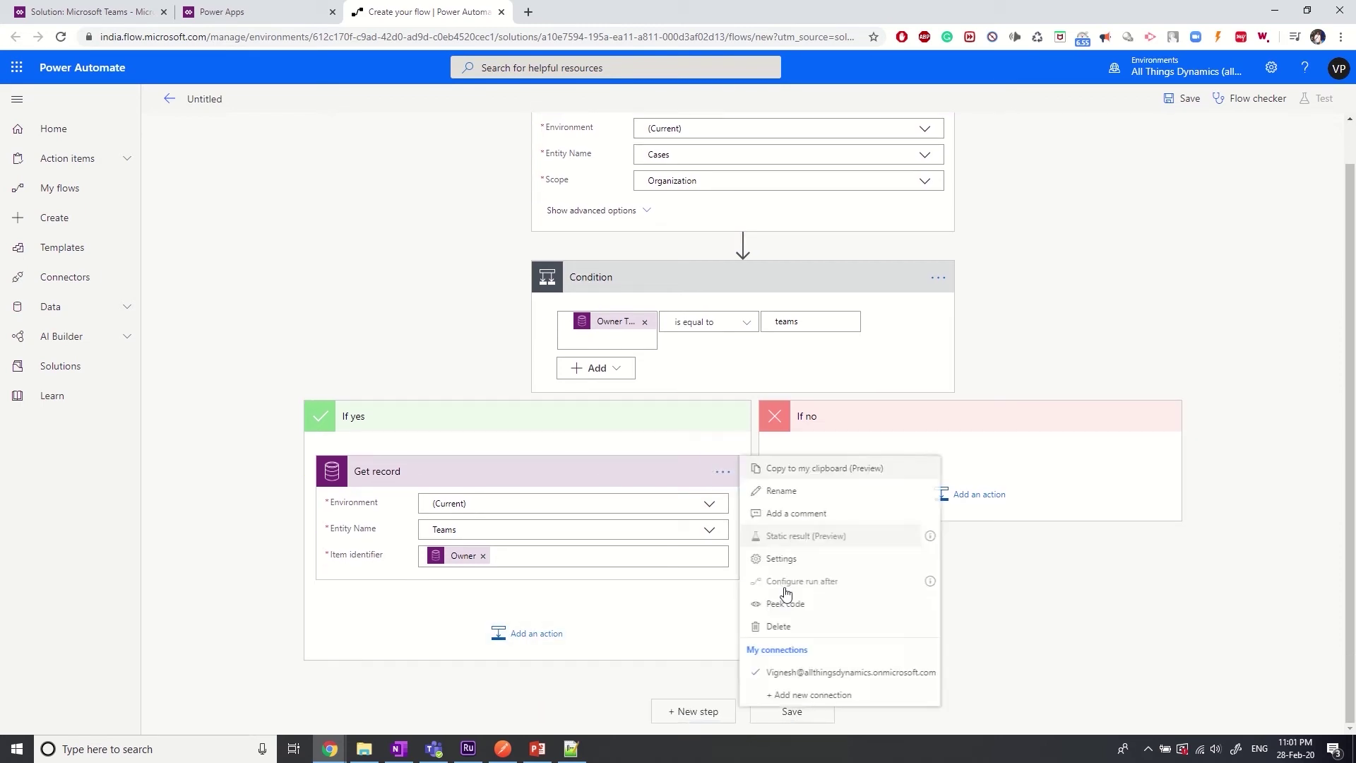
click(784, 490)
click(394, 472)
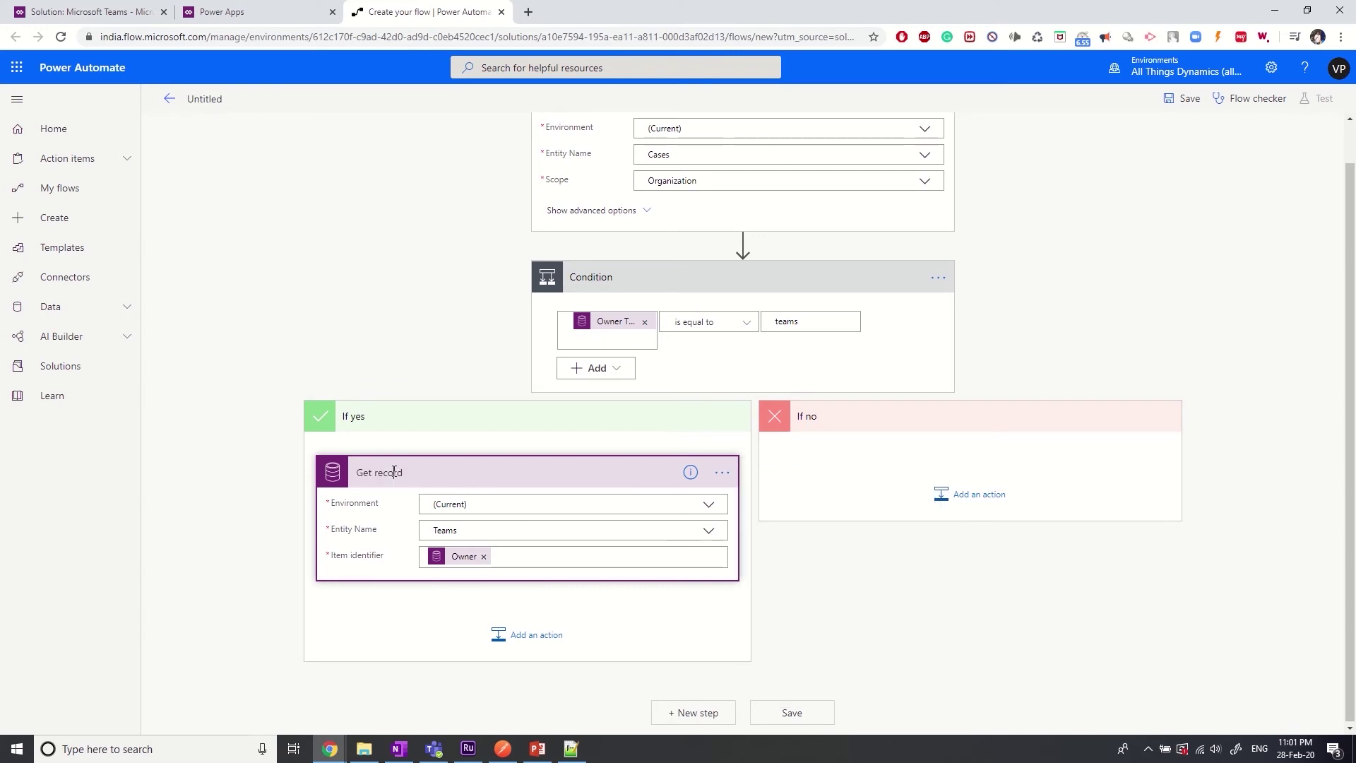
double_click(394, 472)
text(Team)
Step: Add a second Common Data Service Get record action to the If yes branch, using the (Current) environment and the Contacts entity
click(533, 635)
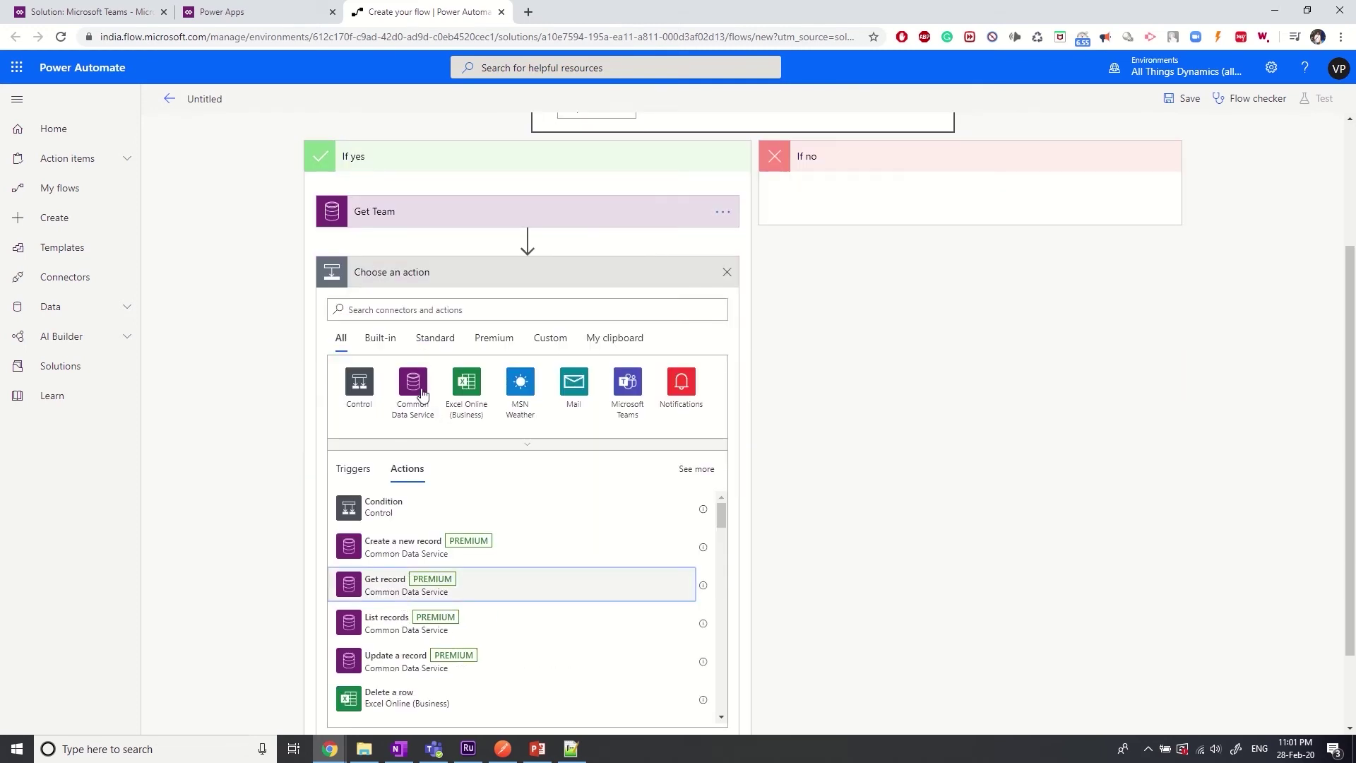
click(404, 599)
click(501, 495)
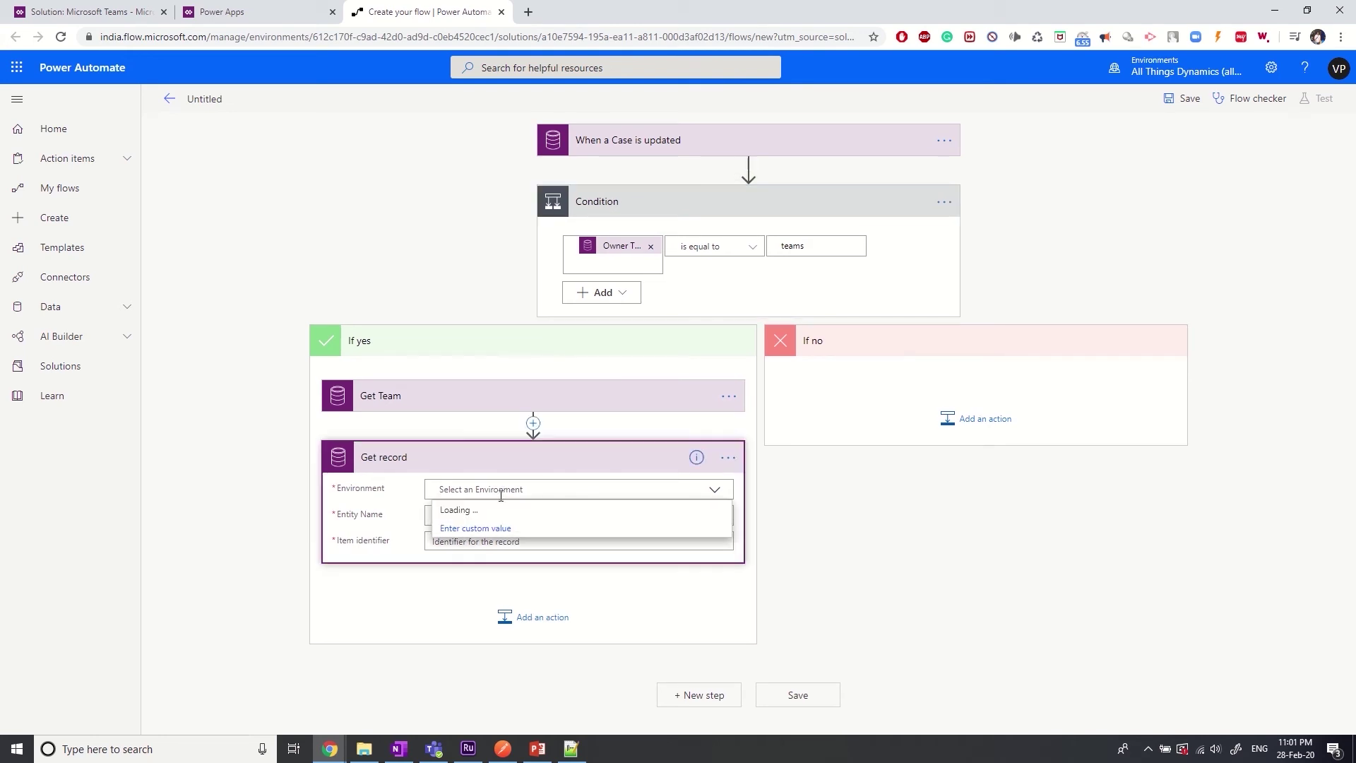
click(488, 510)
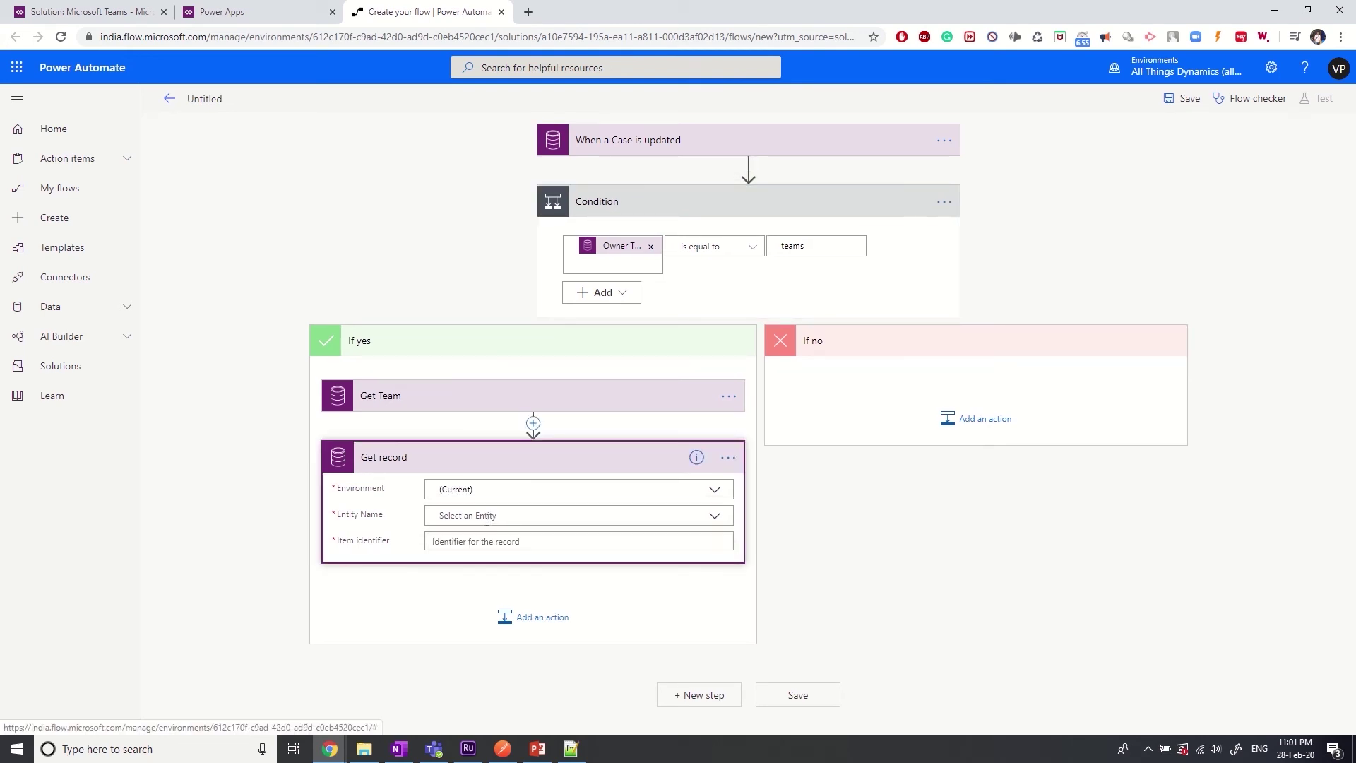
click(488, 518)
text(Conta)
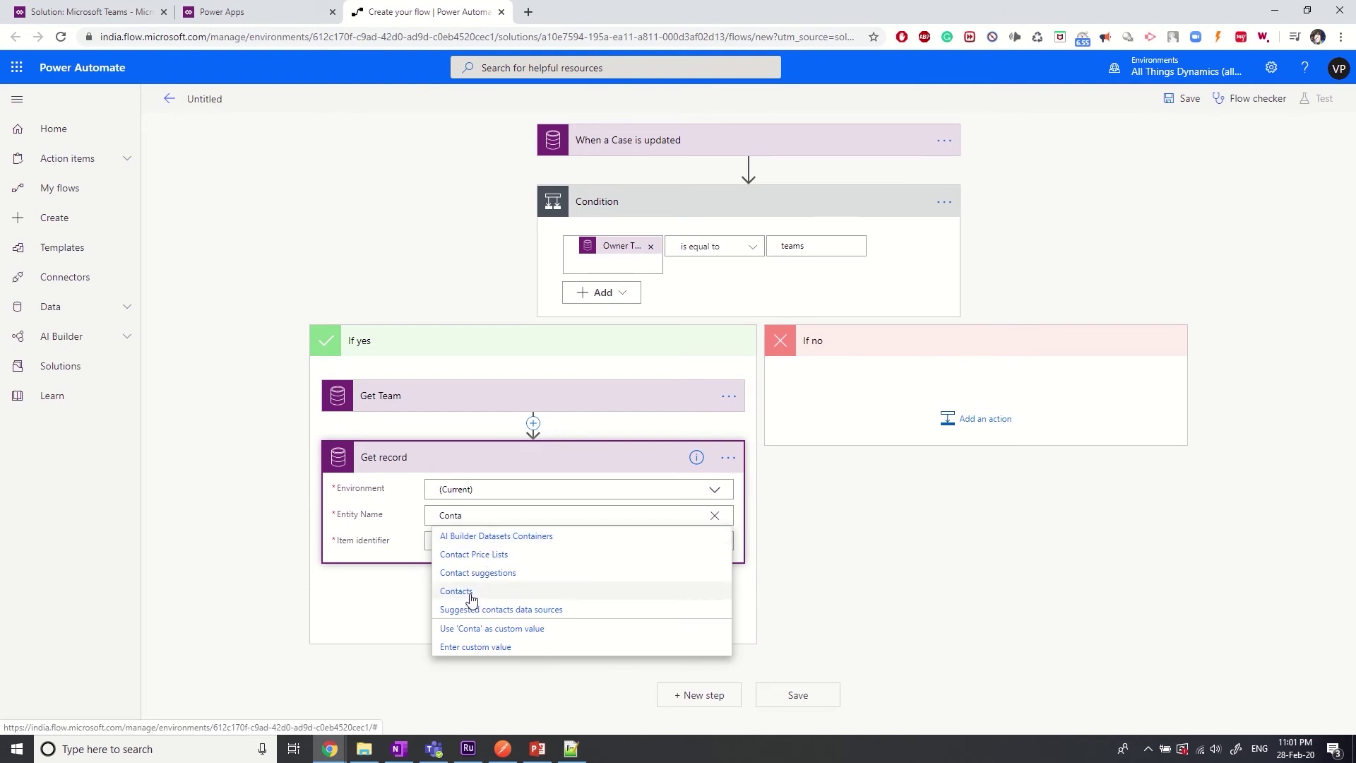
click(470, 600)
Step: Set the Contacts Get record action's Item identifier to the Customer value from the updated case
click(444, 543)
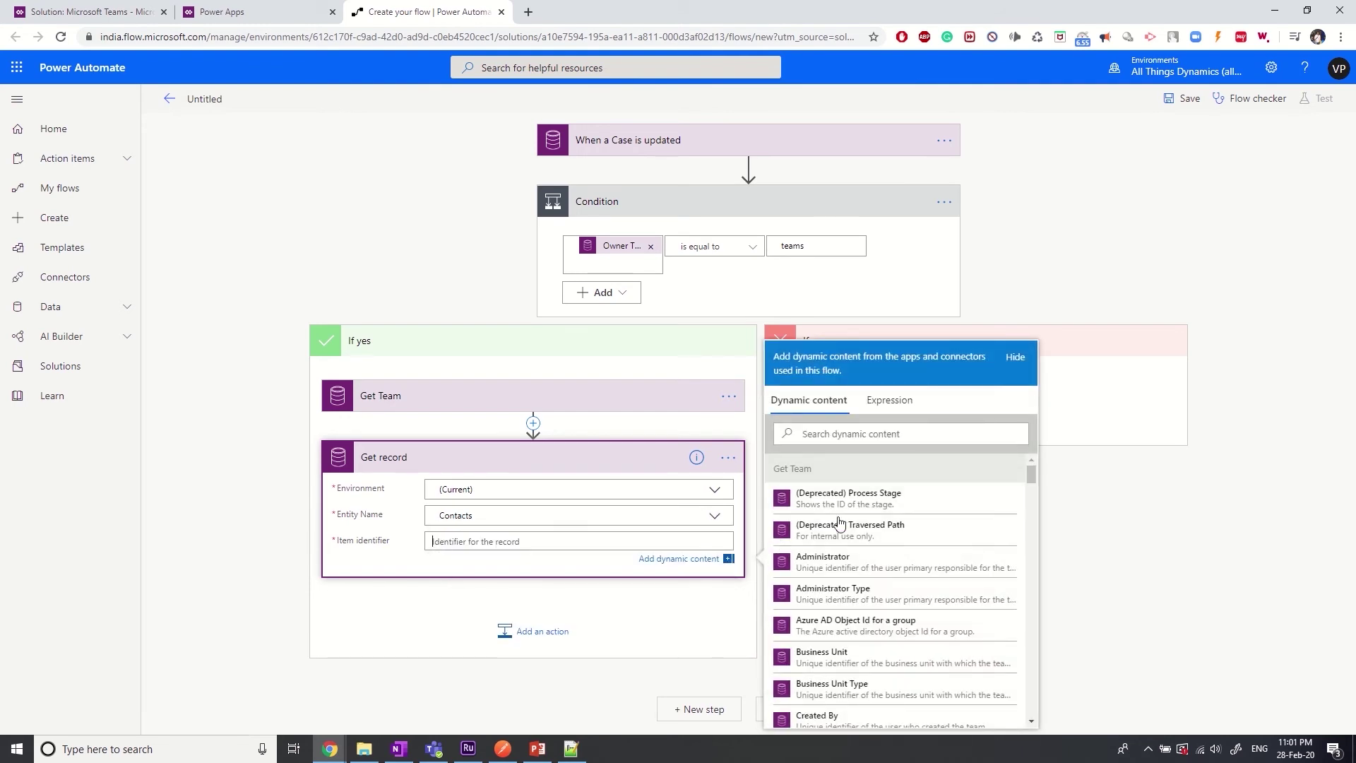
text(cus)
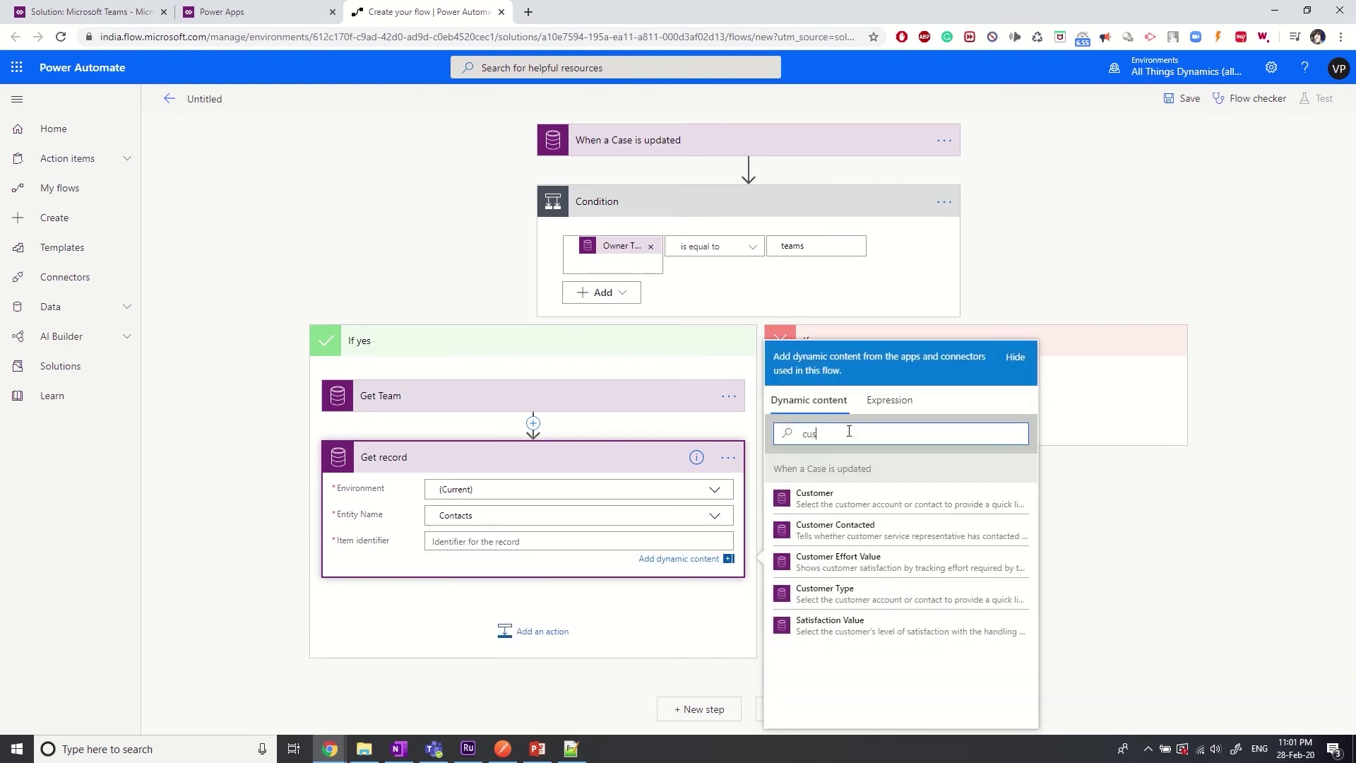
click(820, 497)
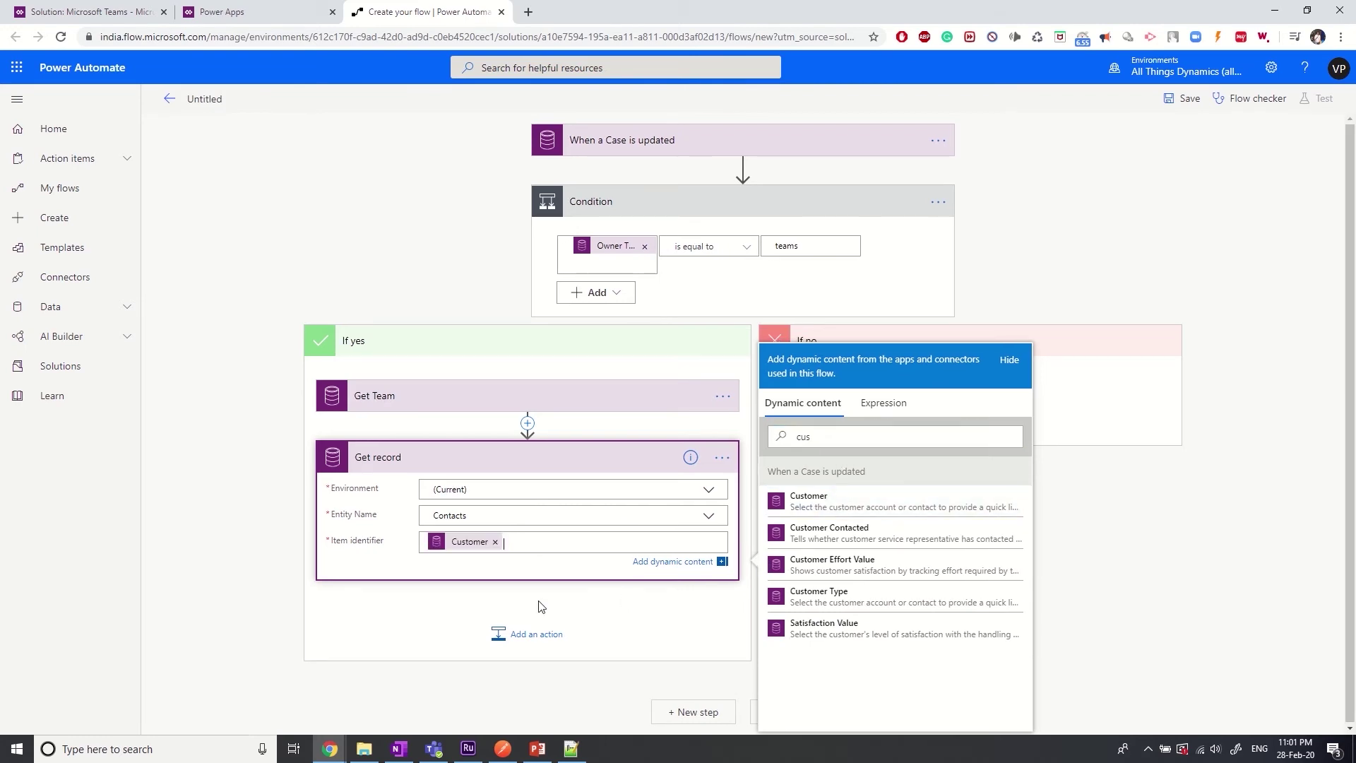
click(416, 628)
Step: Rename the Contacts Get record action to Get Customer
click(728, 458)
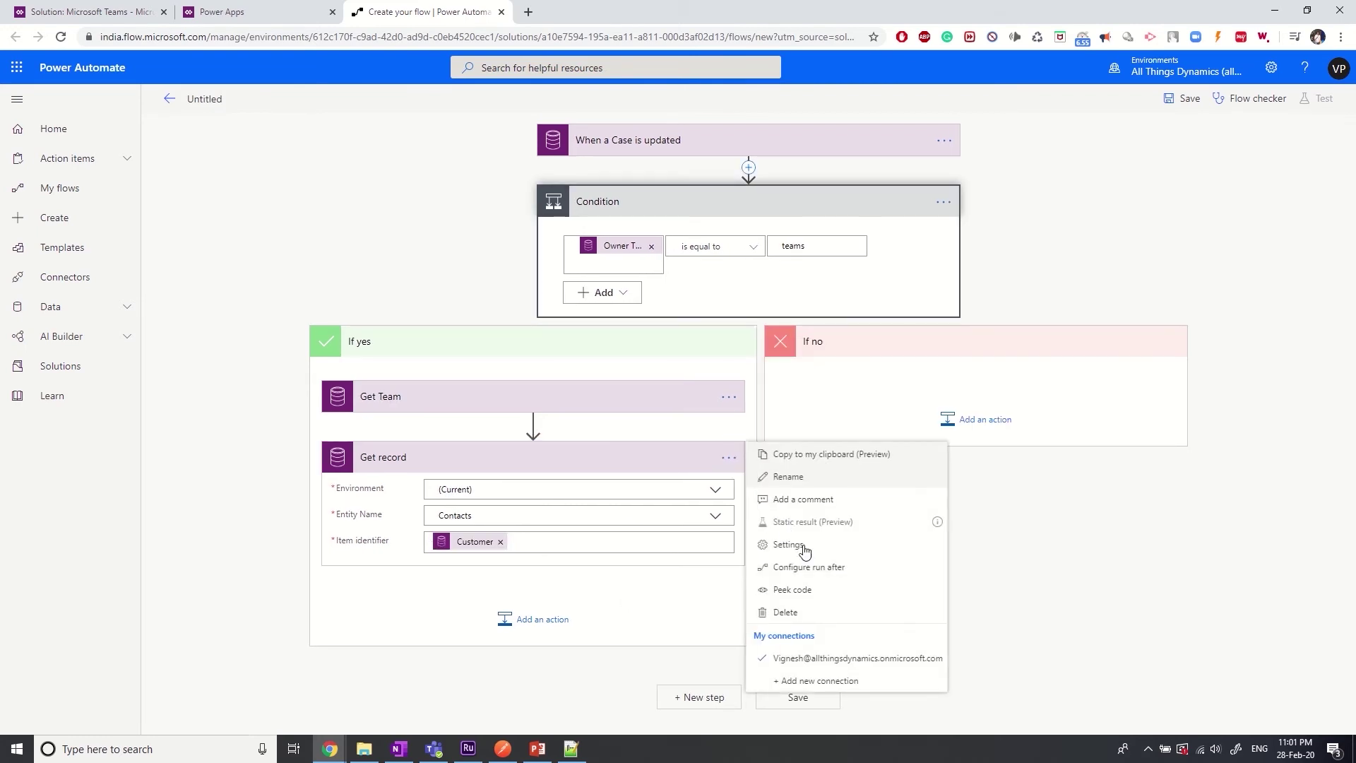
click(790, 476)
double_click(396, 459)
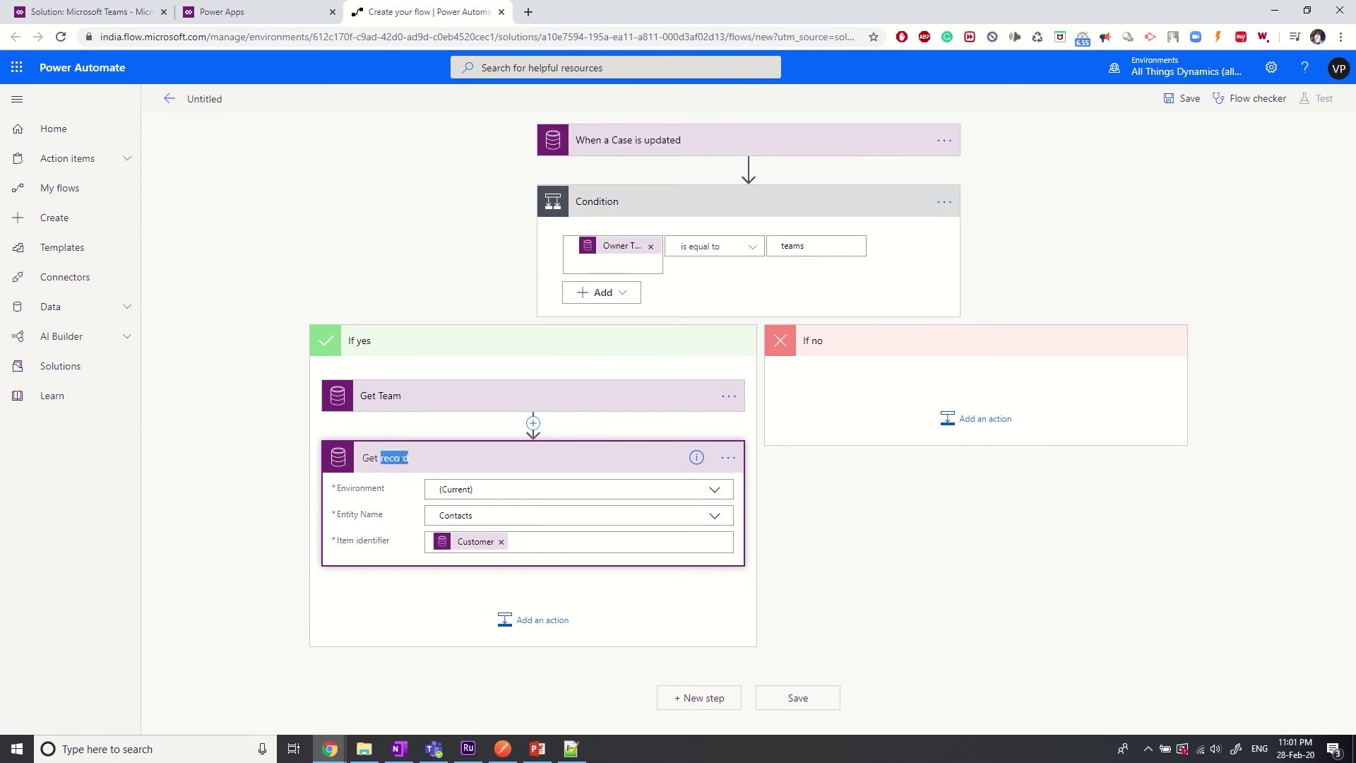
text(Custome)
click(505, 461)
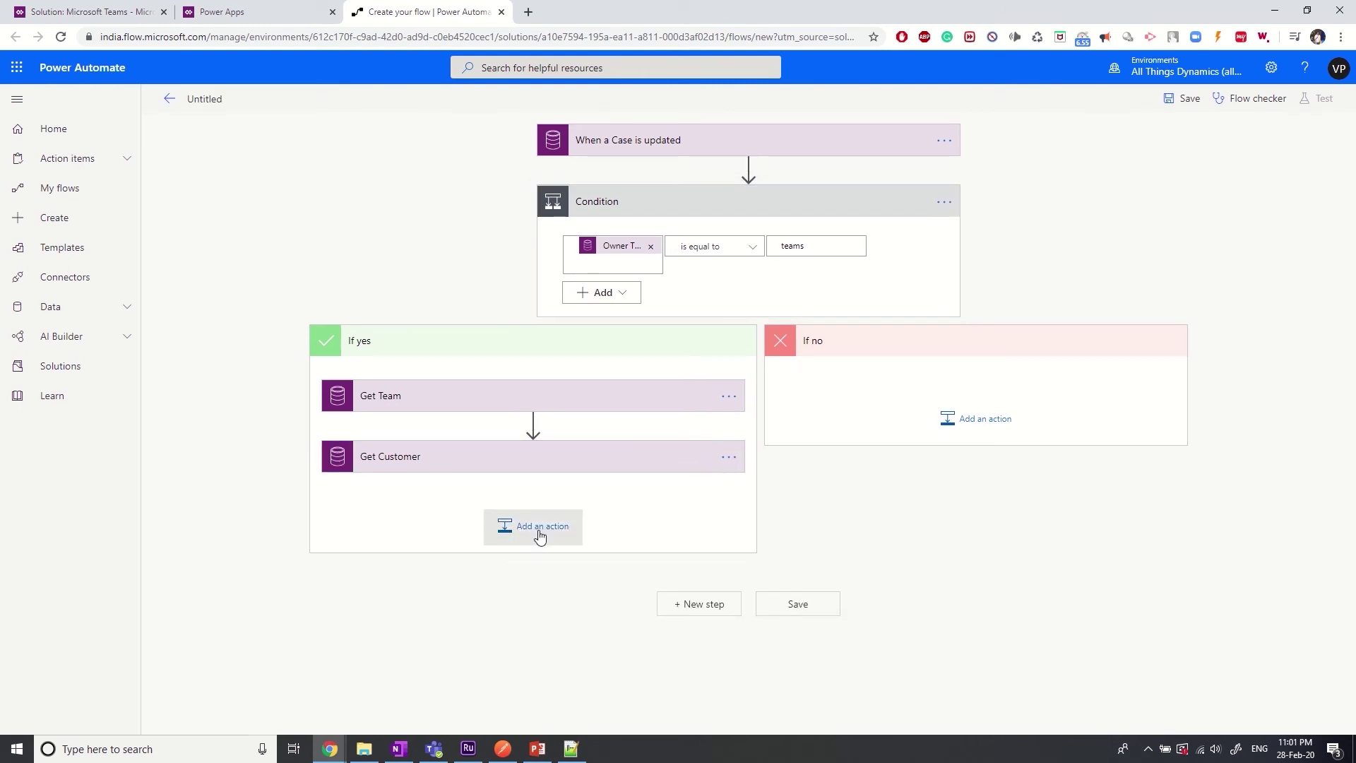
Step: Add an HTTP action below Get Customer in the If yes branch and set its method to POST
click(576, 539)
scroll(434, 581, down, 3)
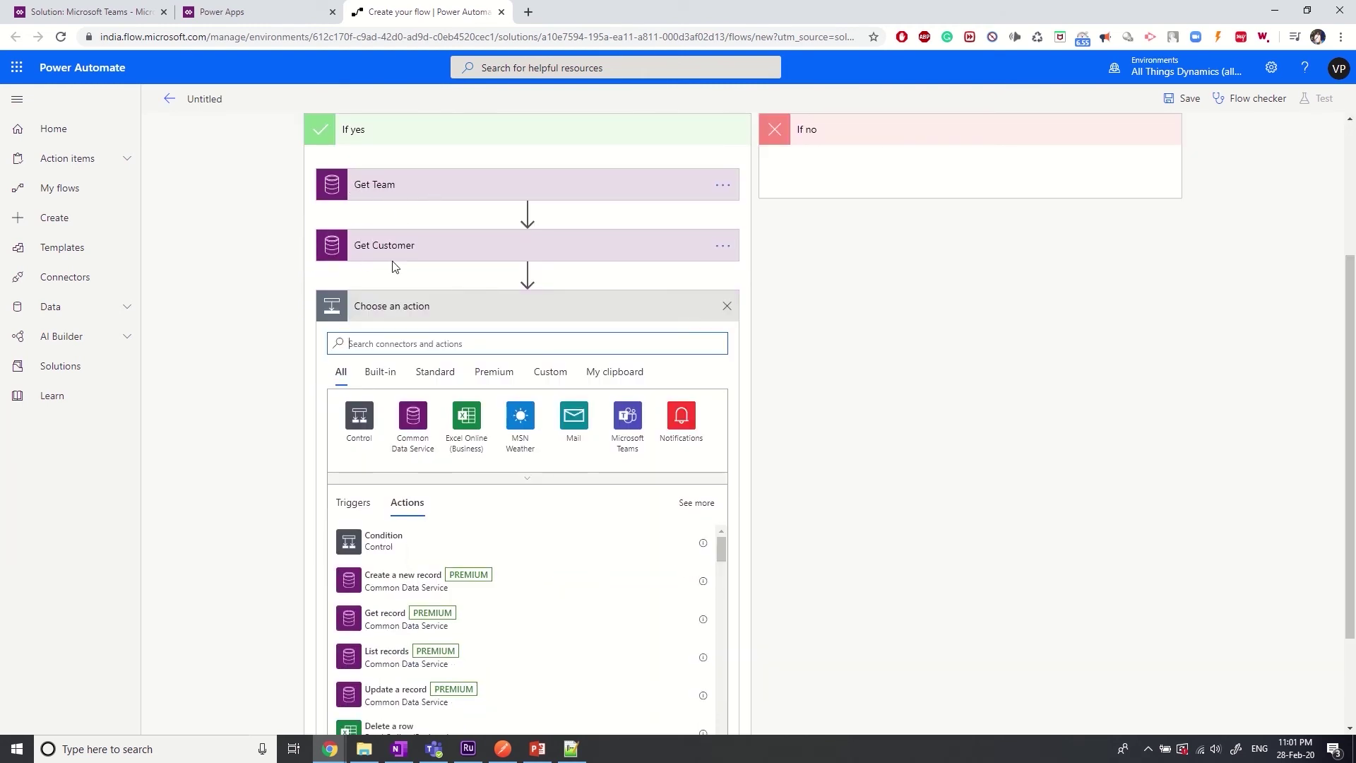
text(http)
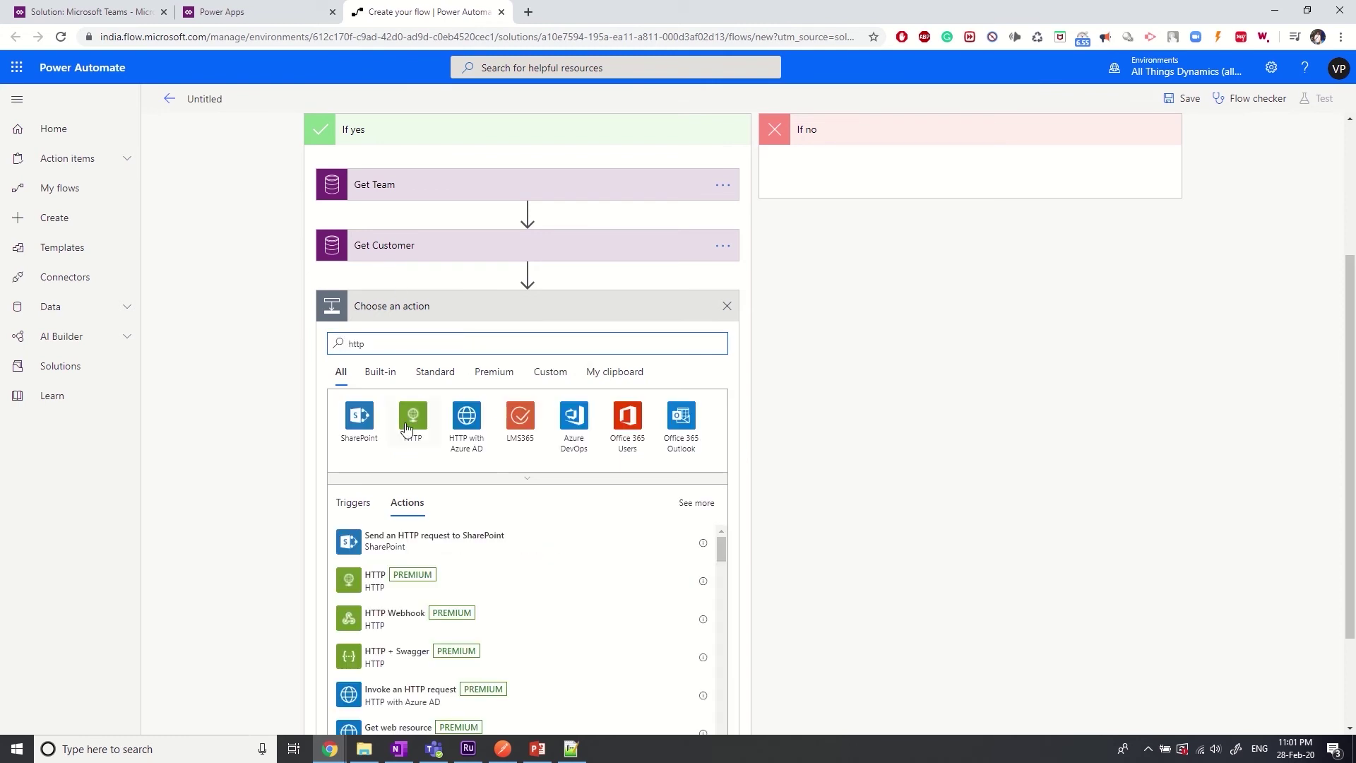
click(410, 420)
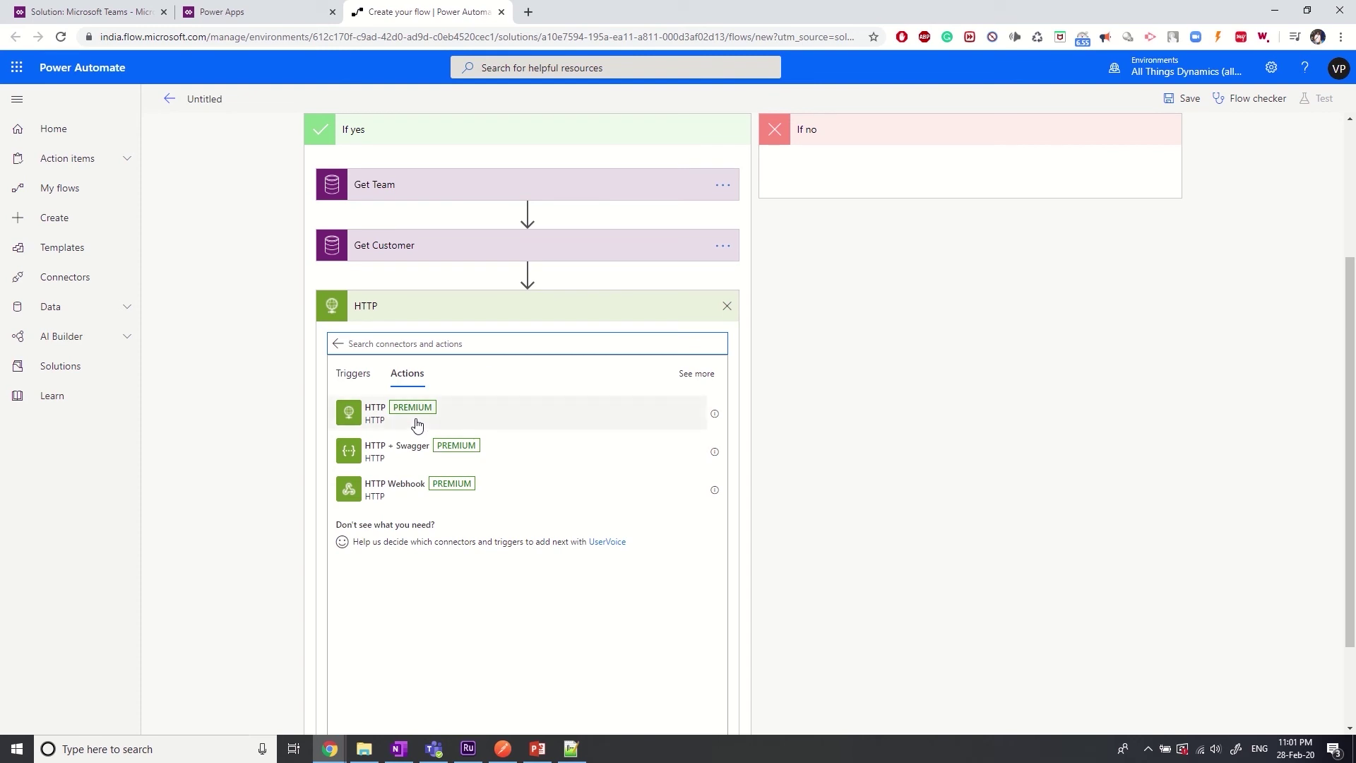
click(420, 423)
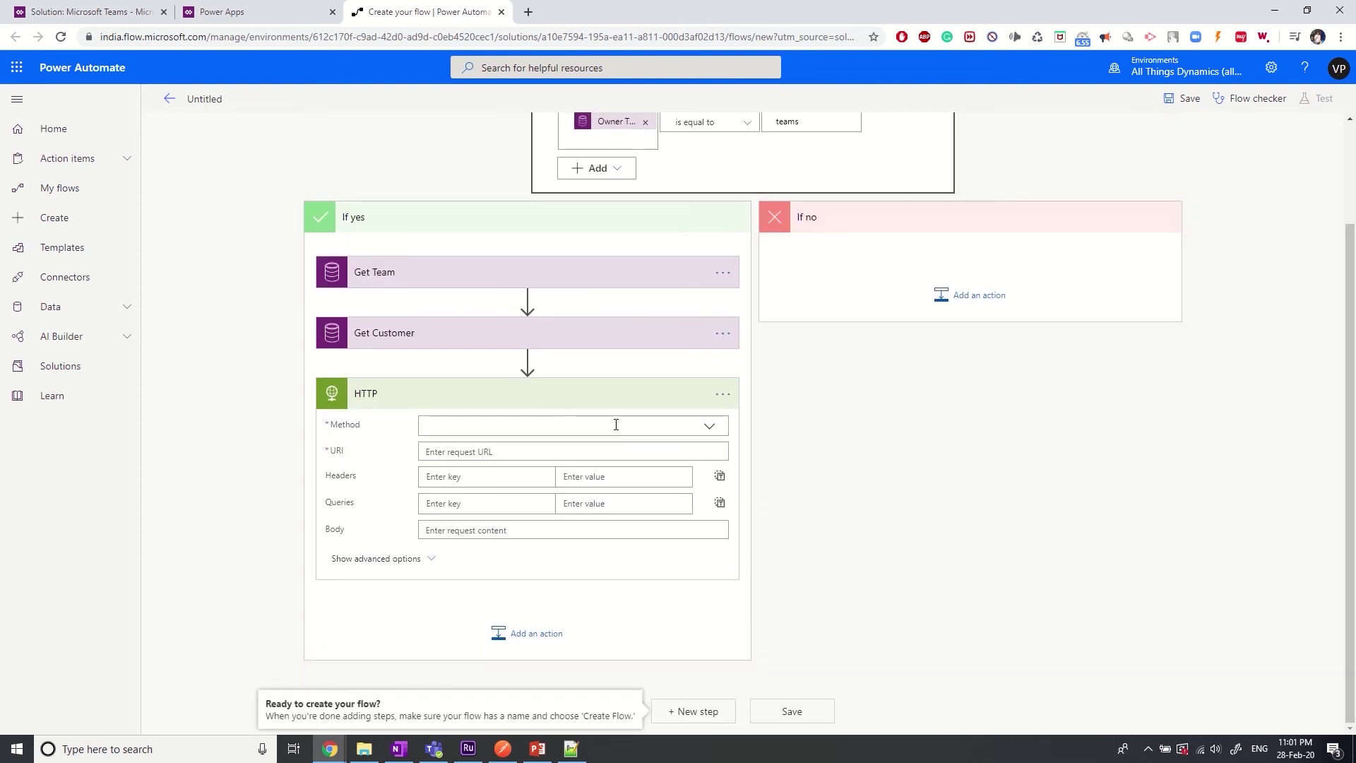
click(710, 425)
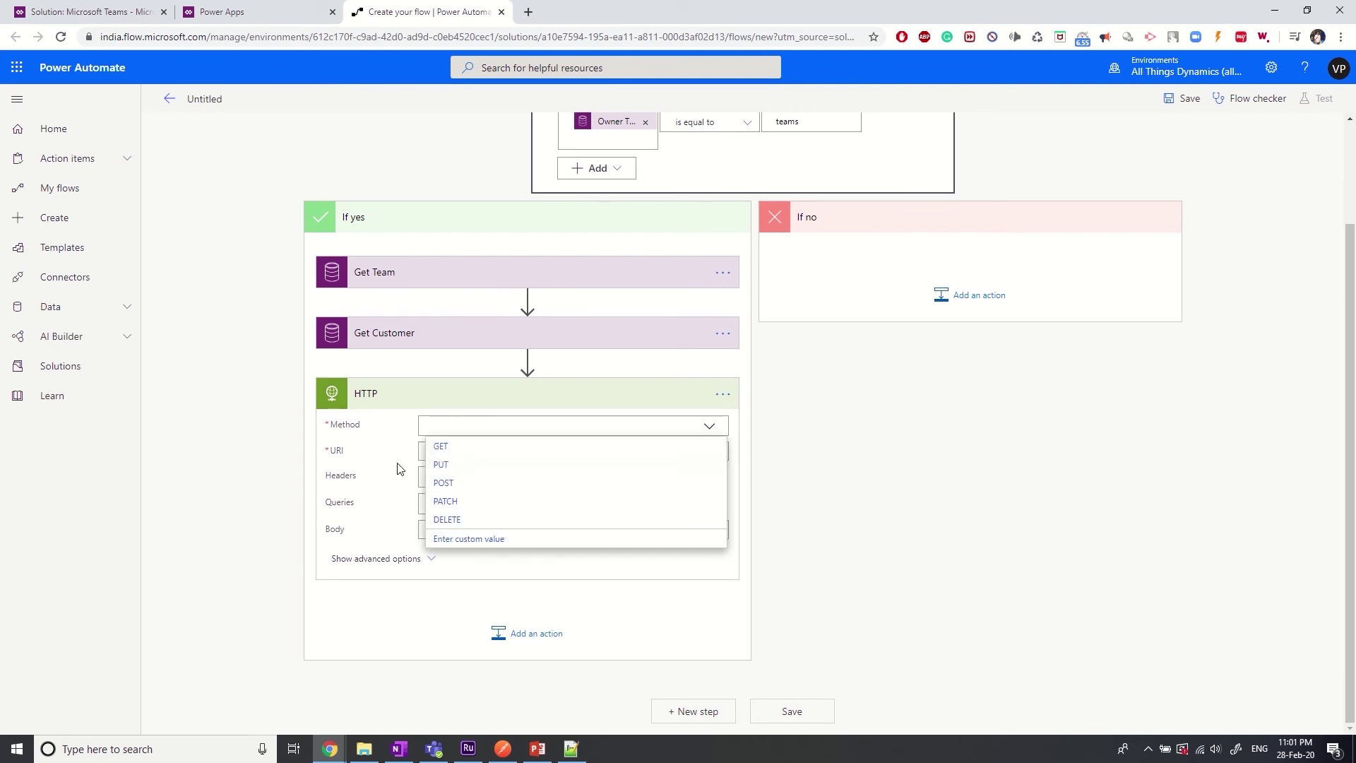
click(472, 485)
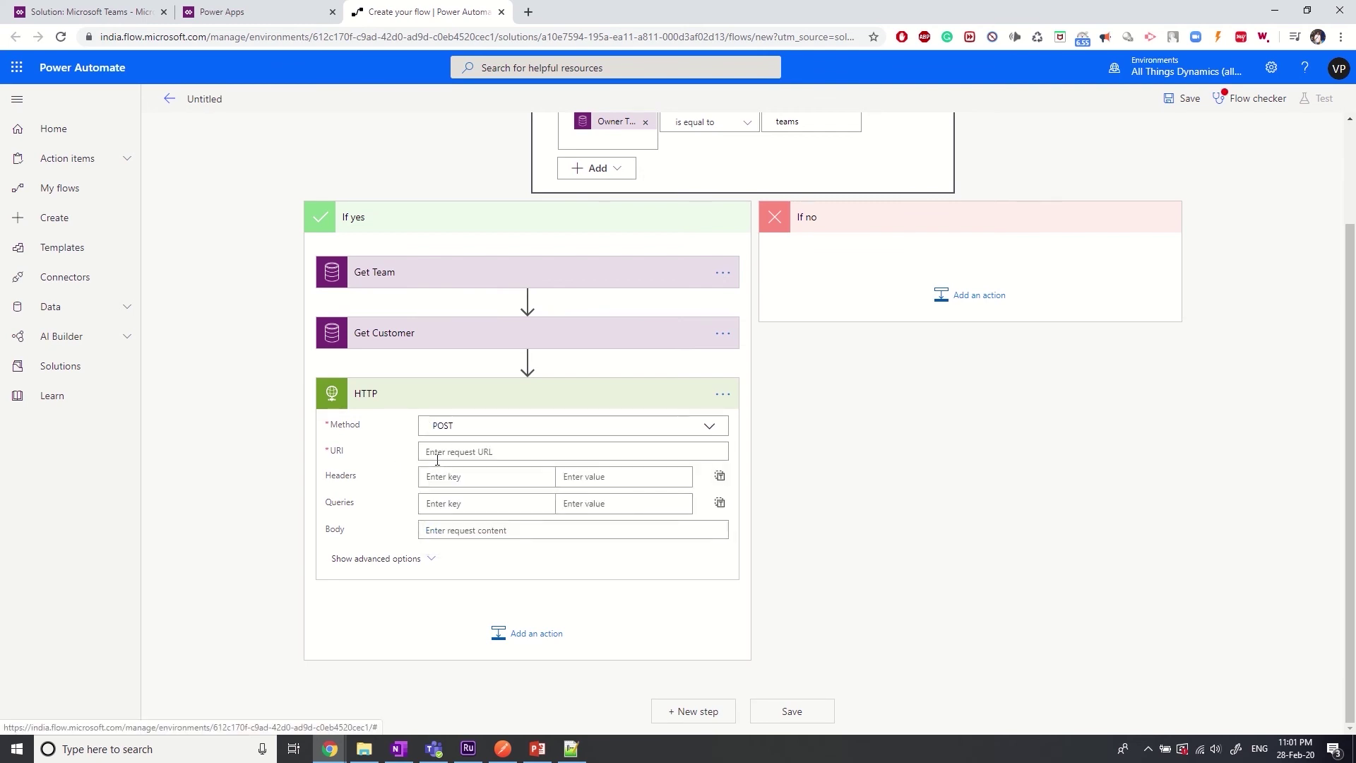
click(571, 749)
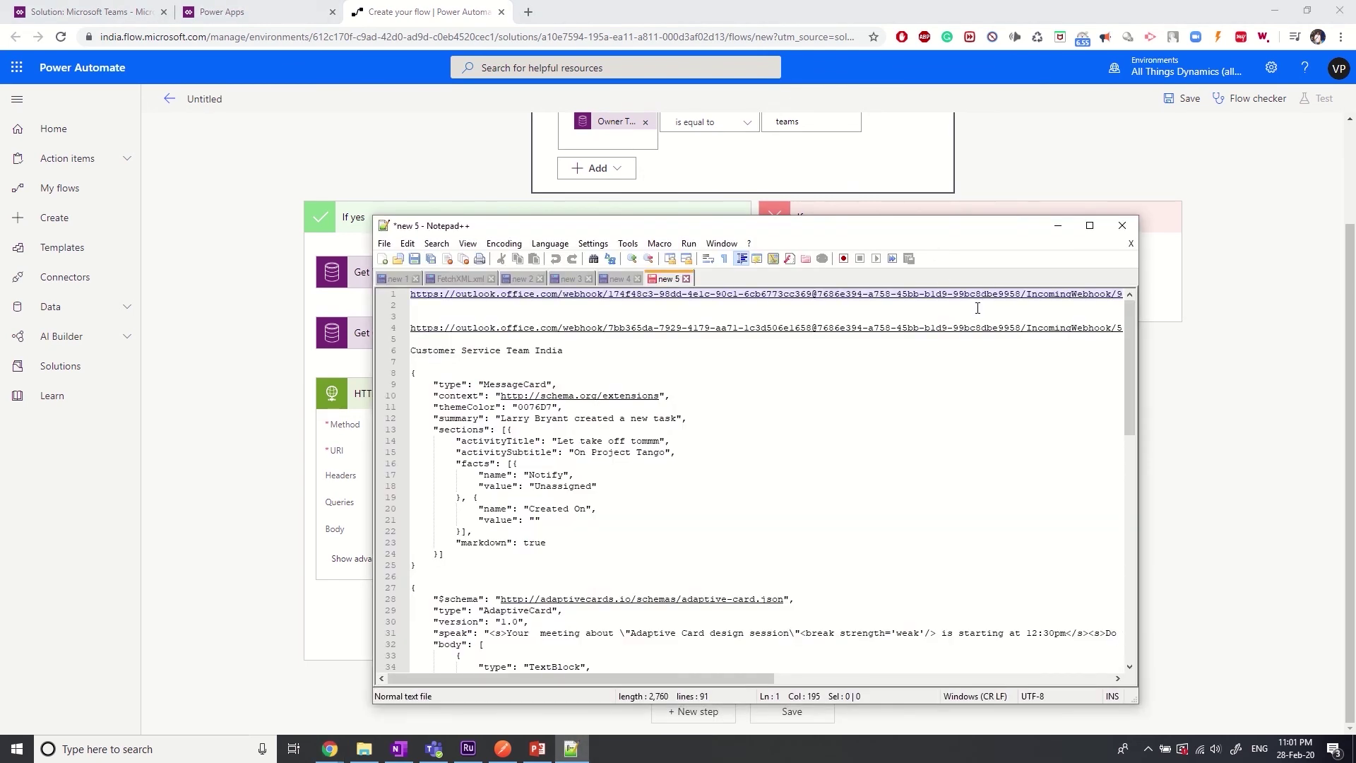
triple_click(901, 293)
click(1057, 225)
Step: Set the HTTP action's URI to the MsTeamsWebhook value from Get Team
click(451, 455)
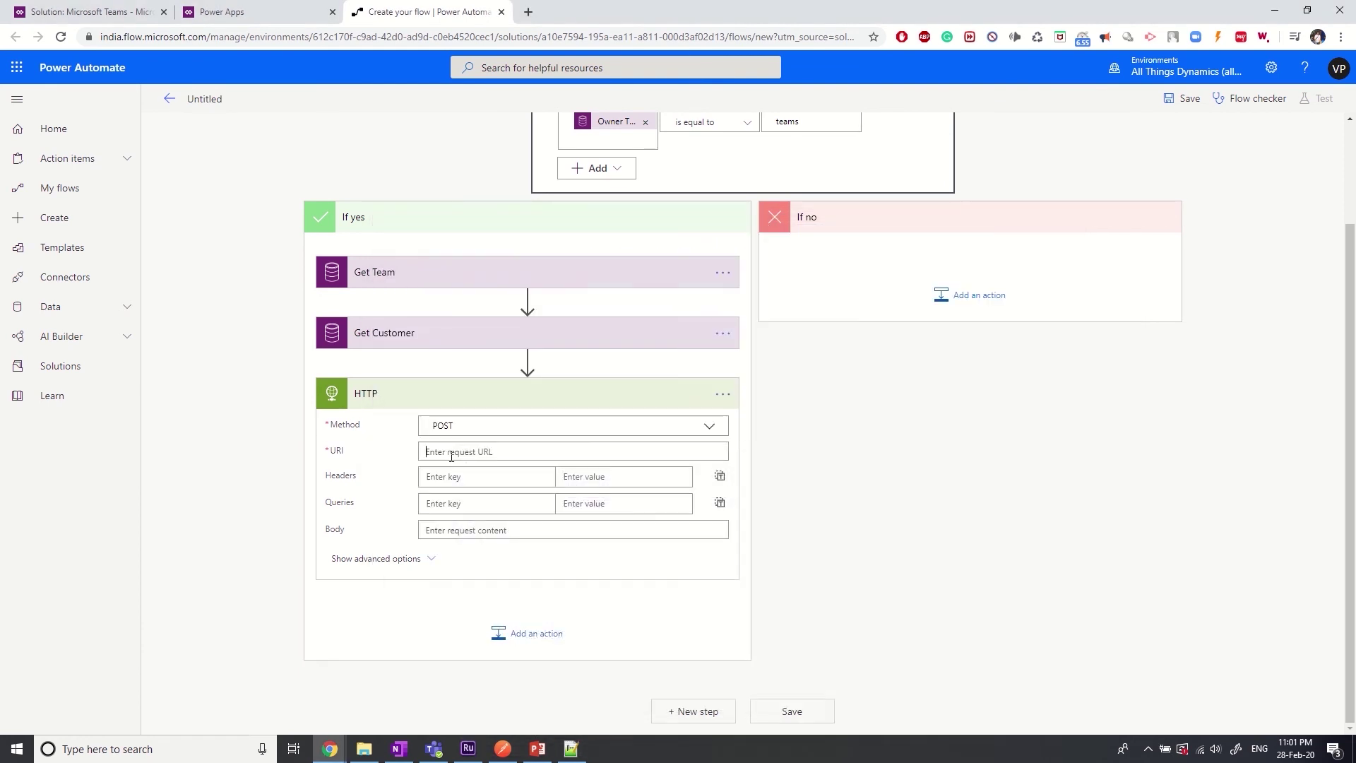
click(828, 439)
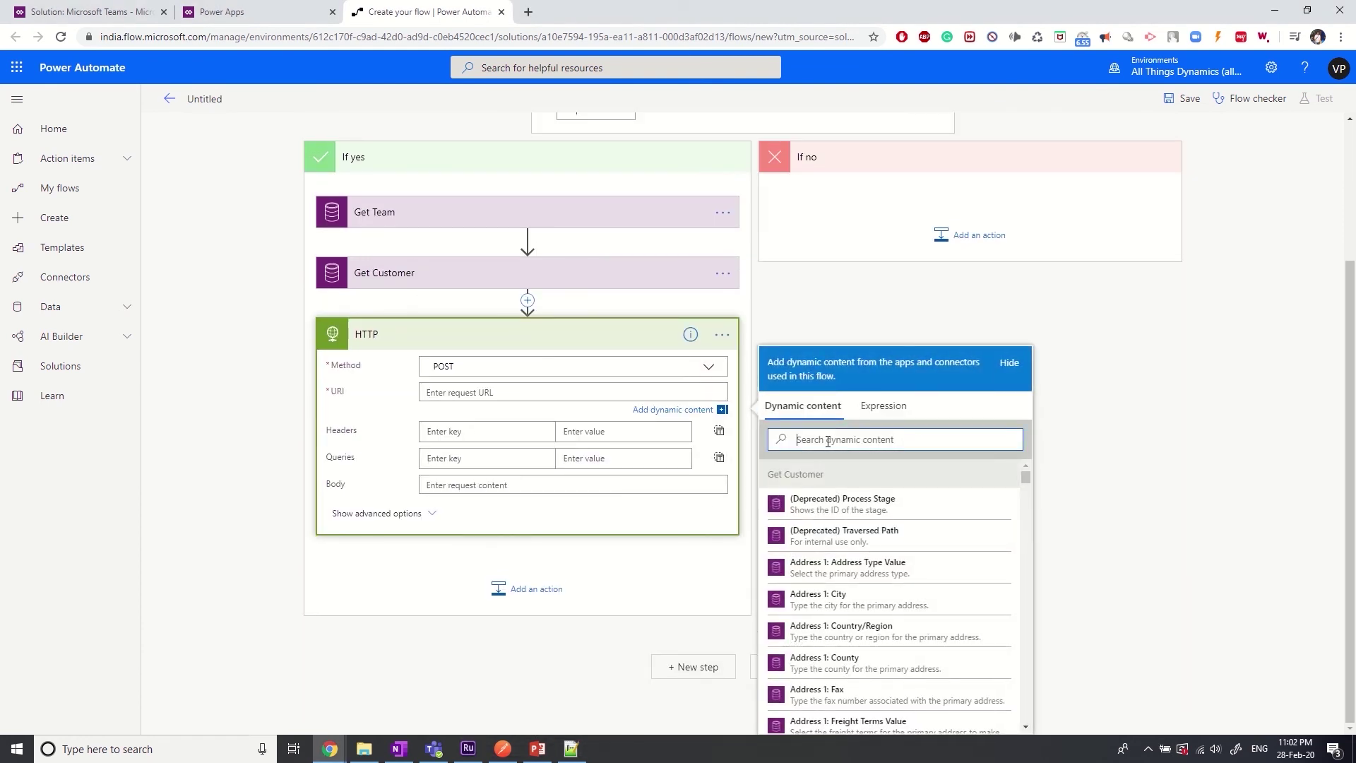
text(teams)
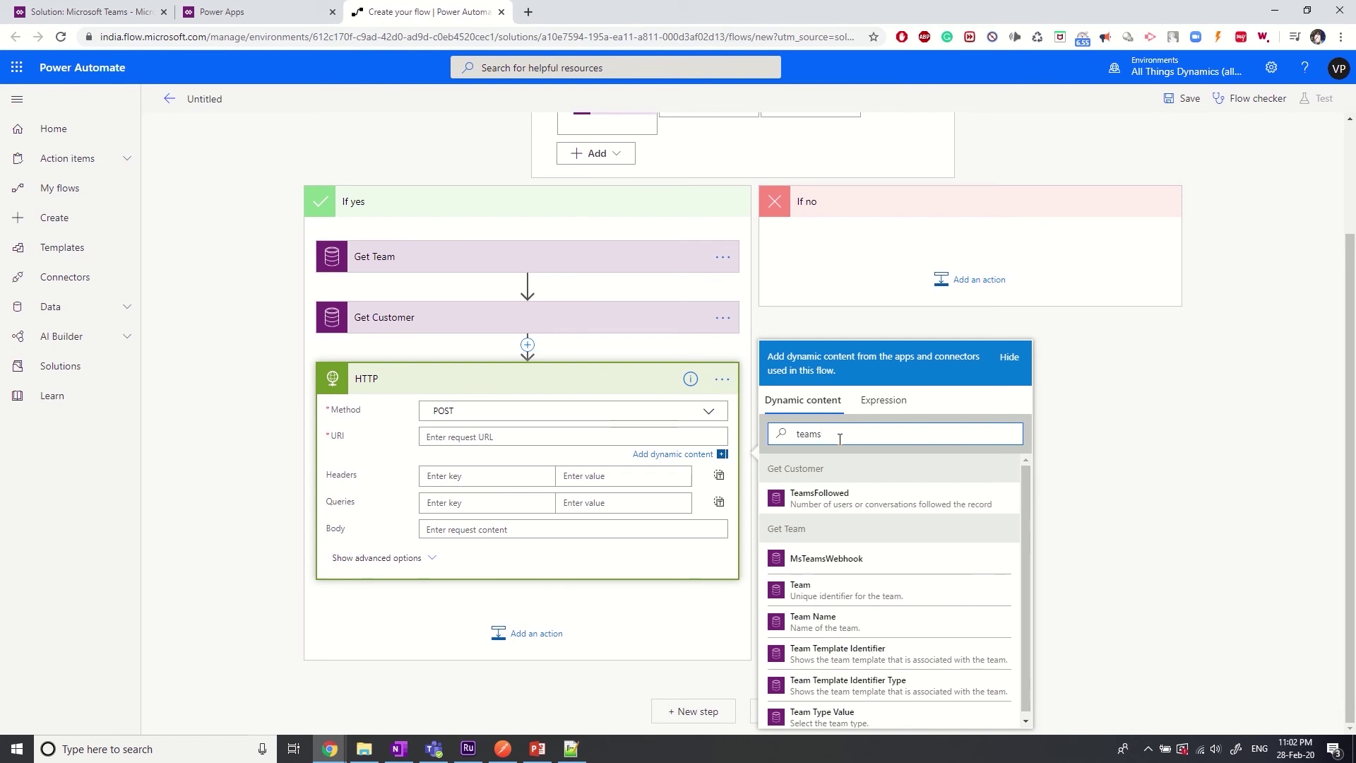
click(840, 558)
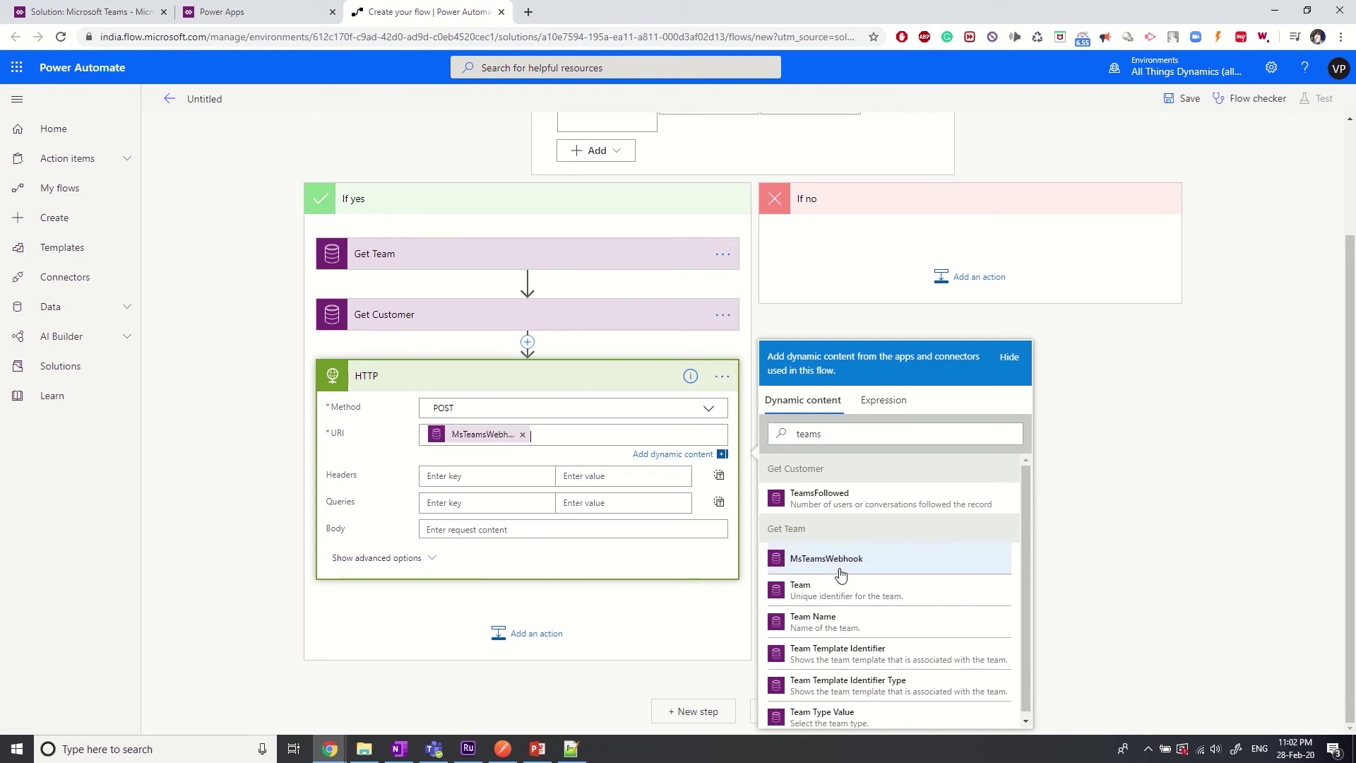
click(494, 633)
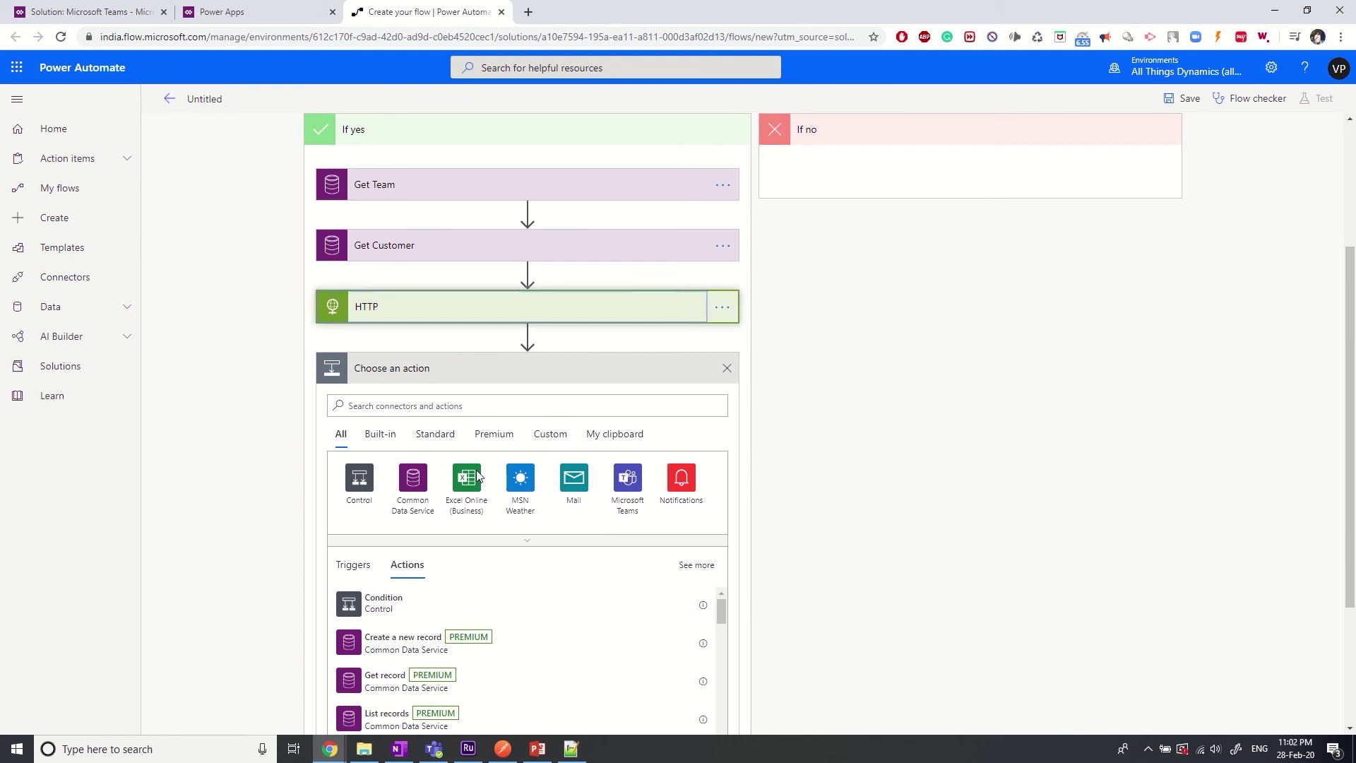
Step: Add a Content-Type header with the value application/json to the HTTP action, and discard the unused action chooser below it
click(433, 315)
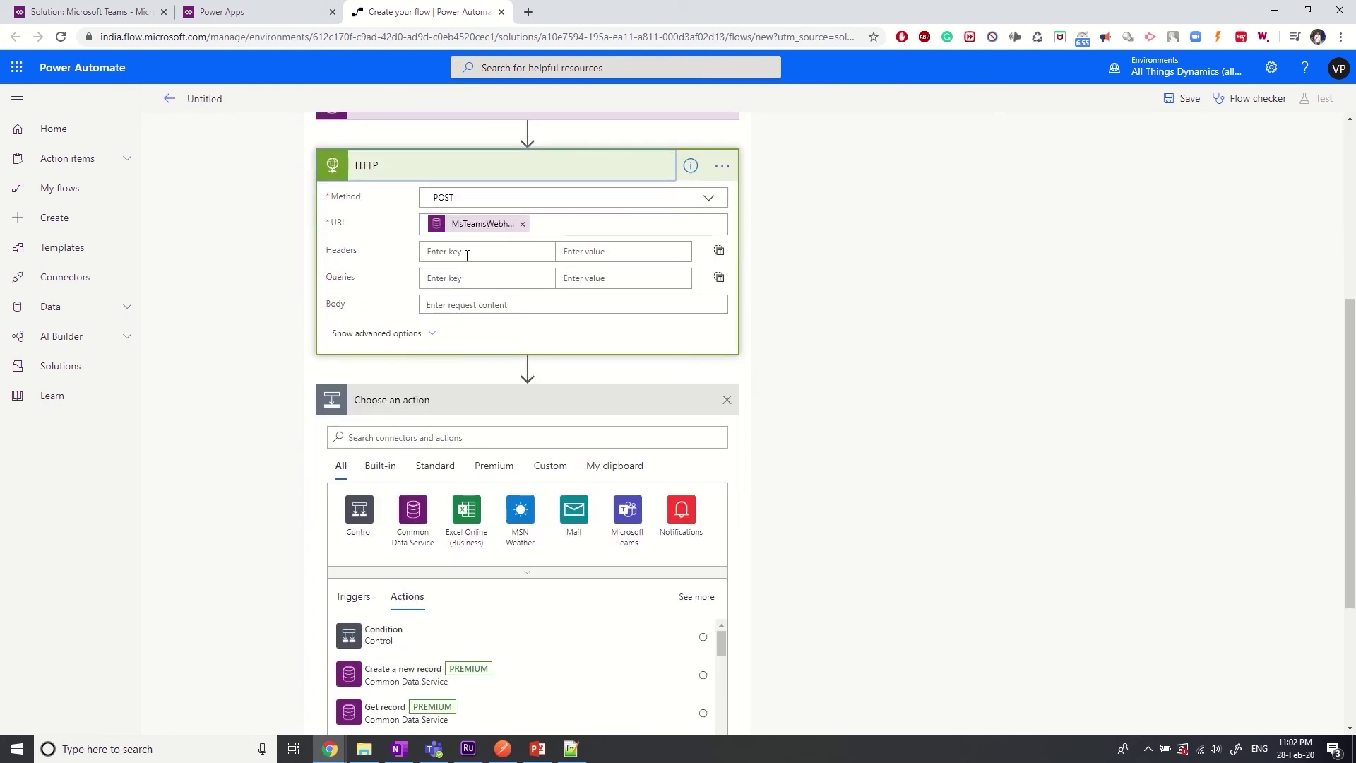
click(467, 255)
text(Co)
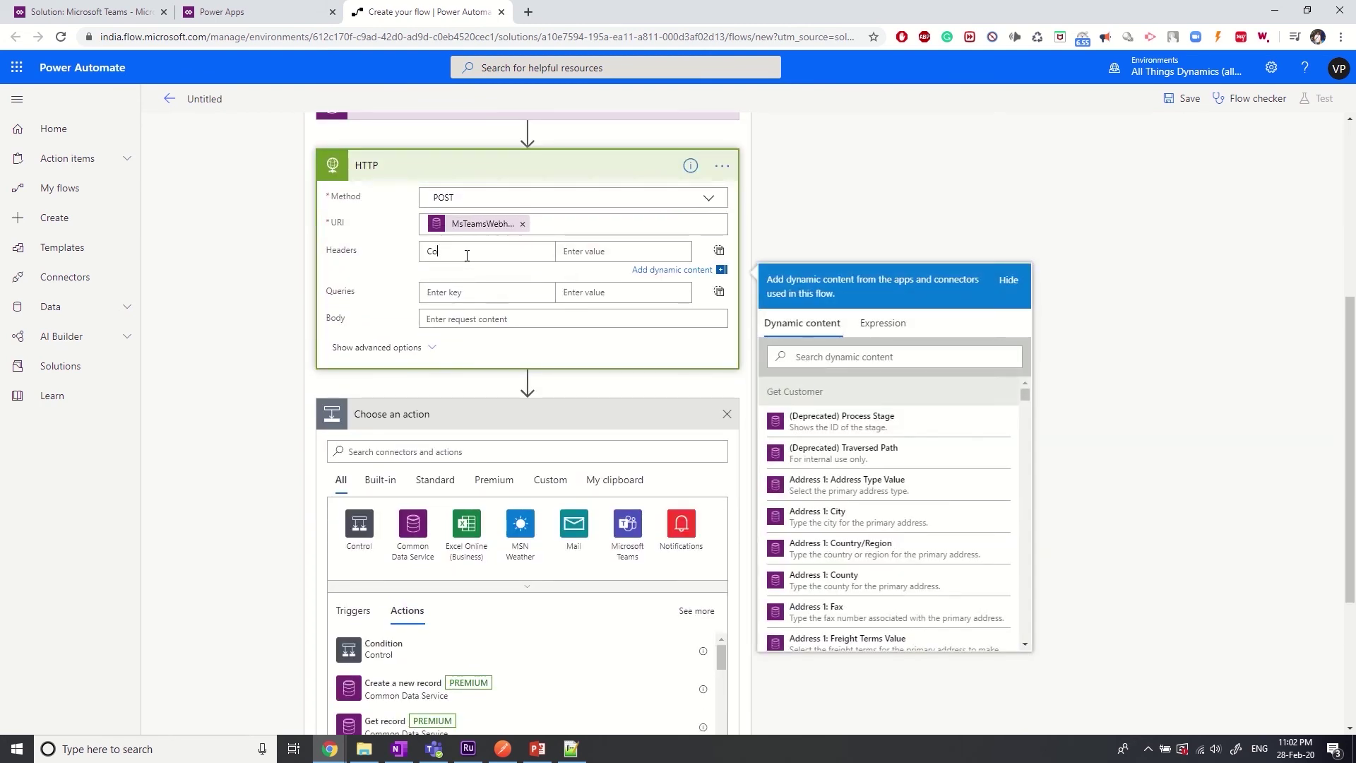
text(ntent-Type)
key(Tab)
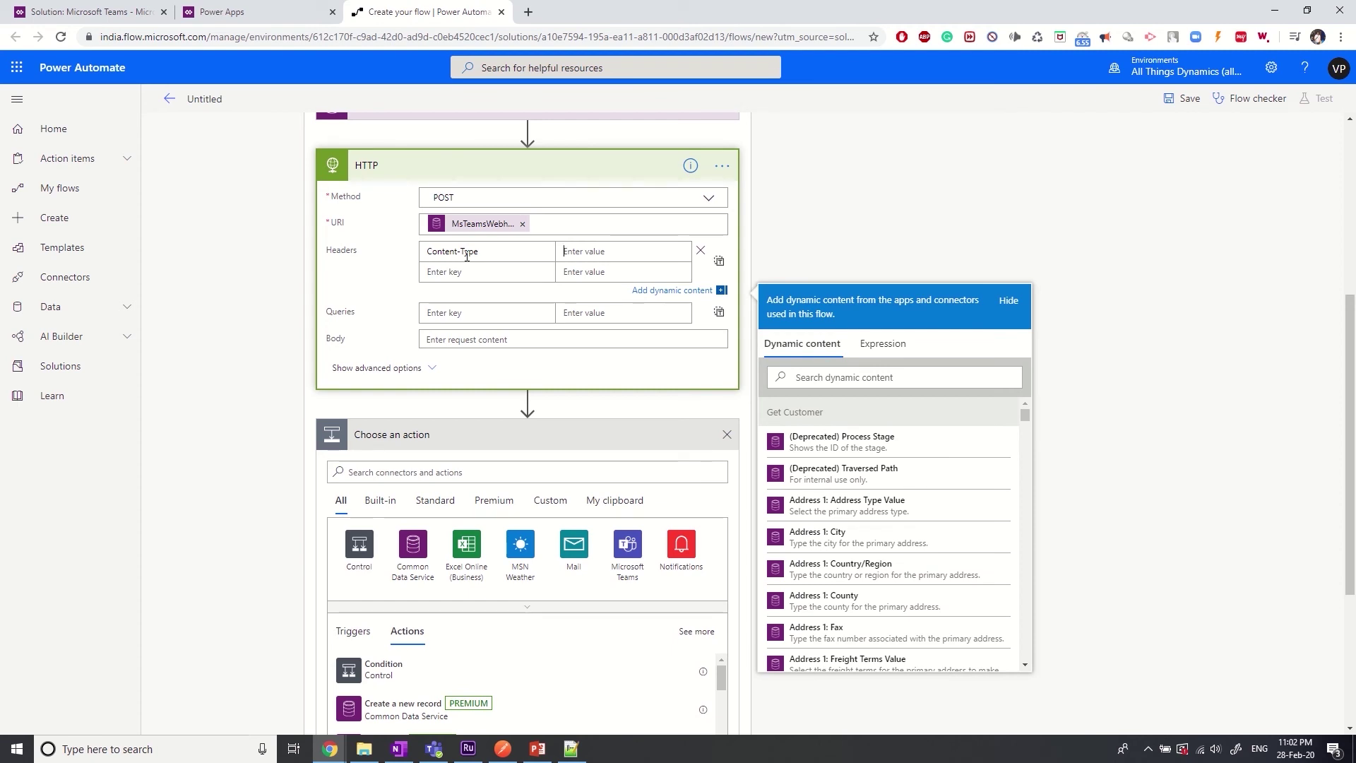
text(application/json)
click(727, 433)
click(729, 423)
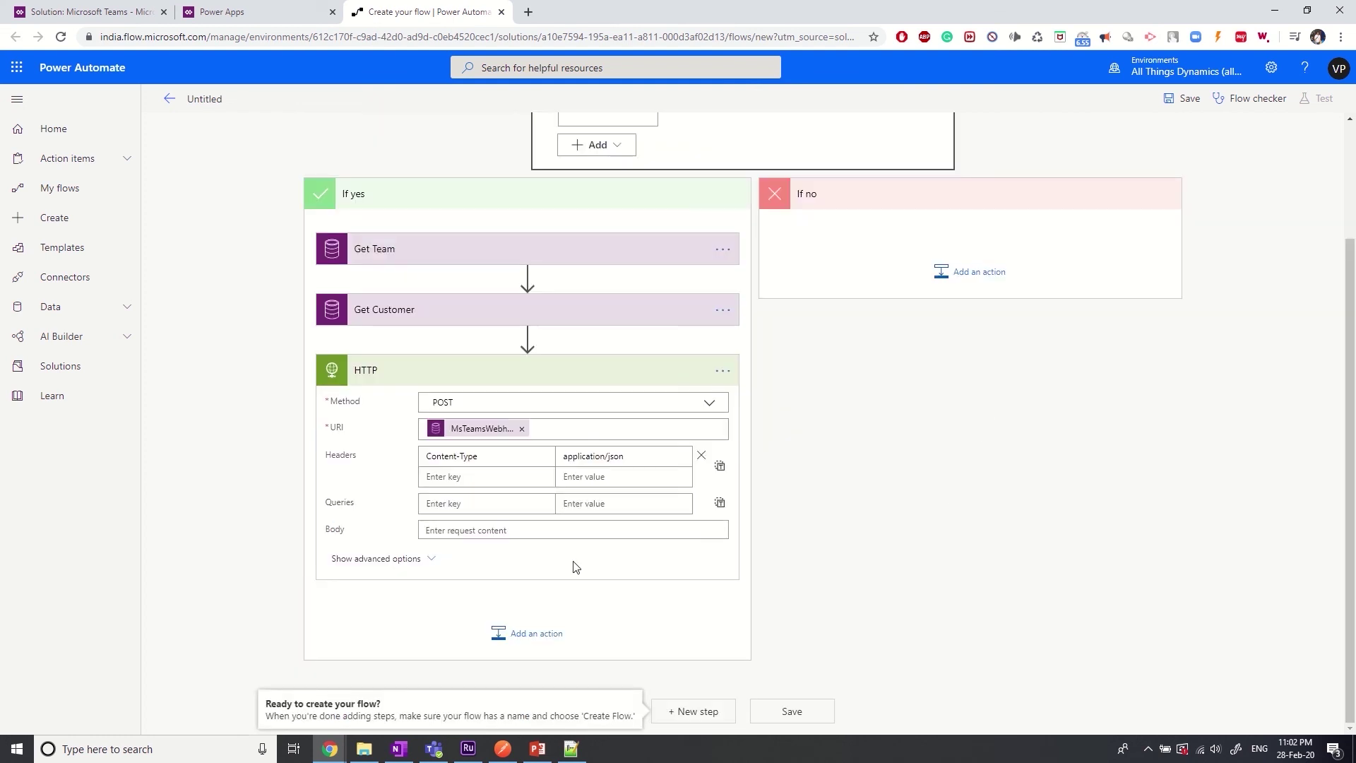
Step: Add a Terminate control action to the If no branch and set its status to Cancelled
scroll(799, 570, up, 2)
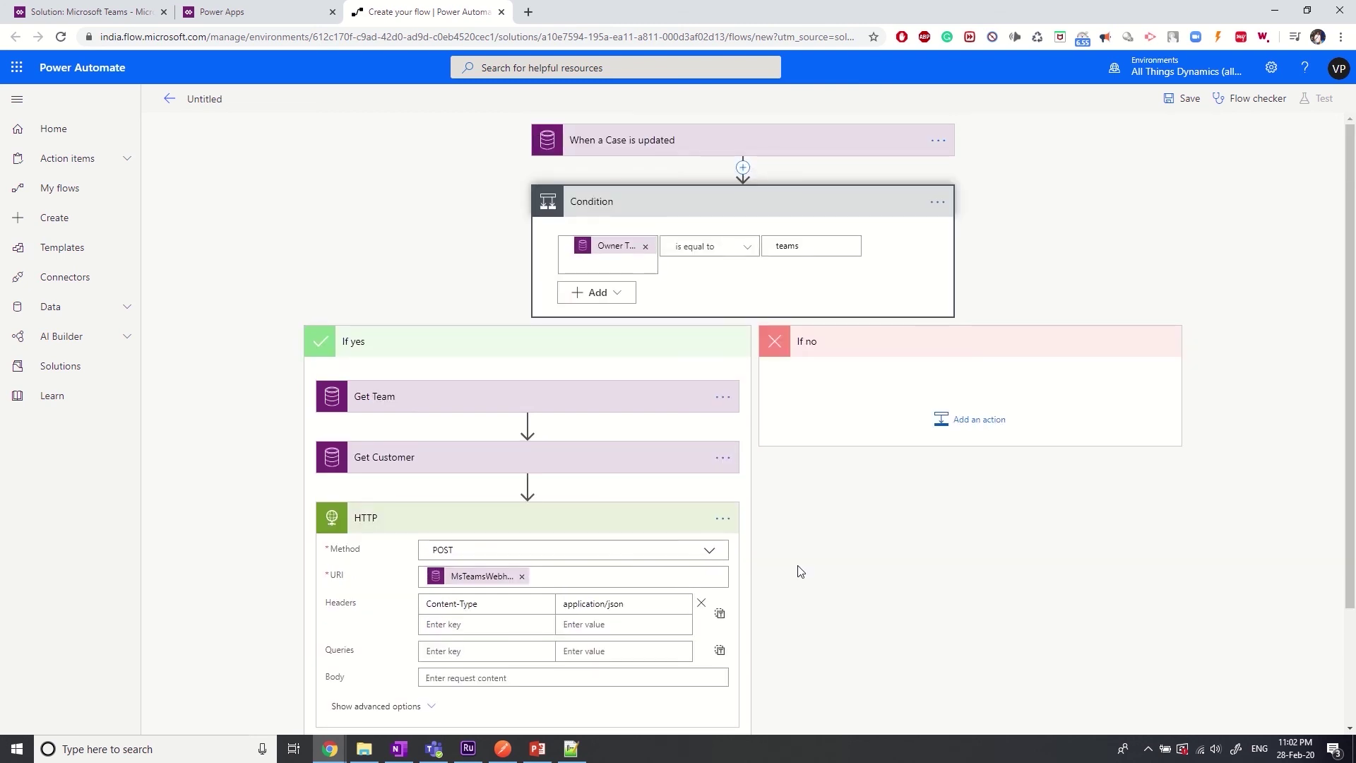
click(975, 419)
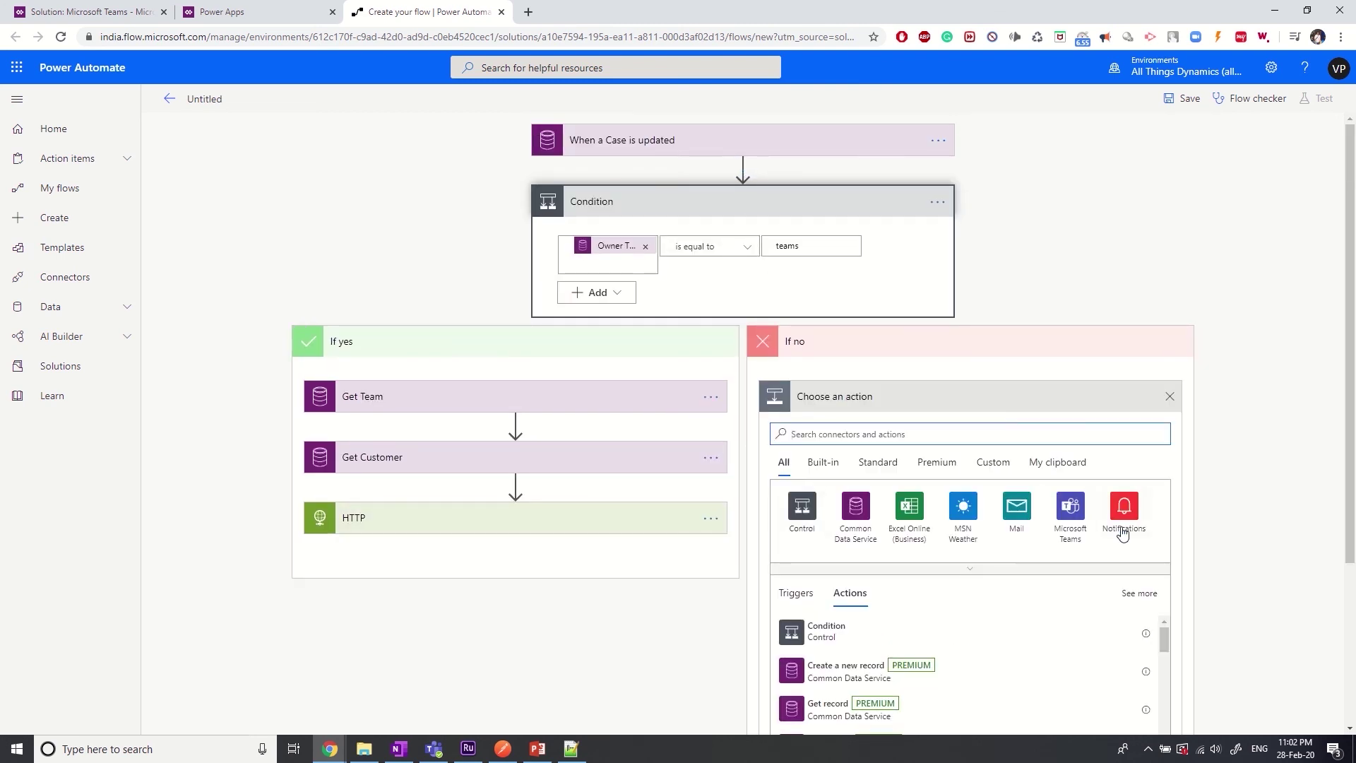
click(809, 527)
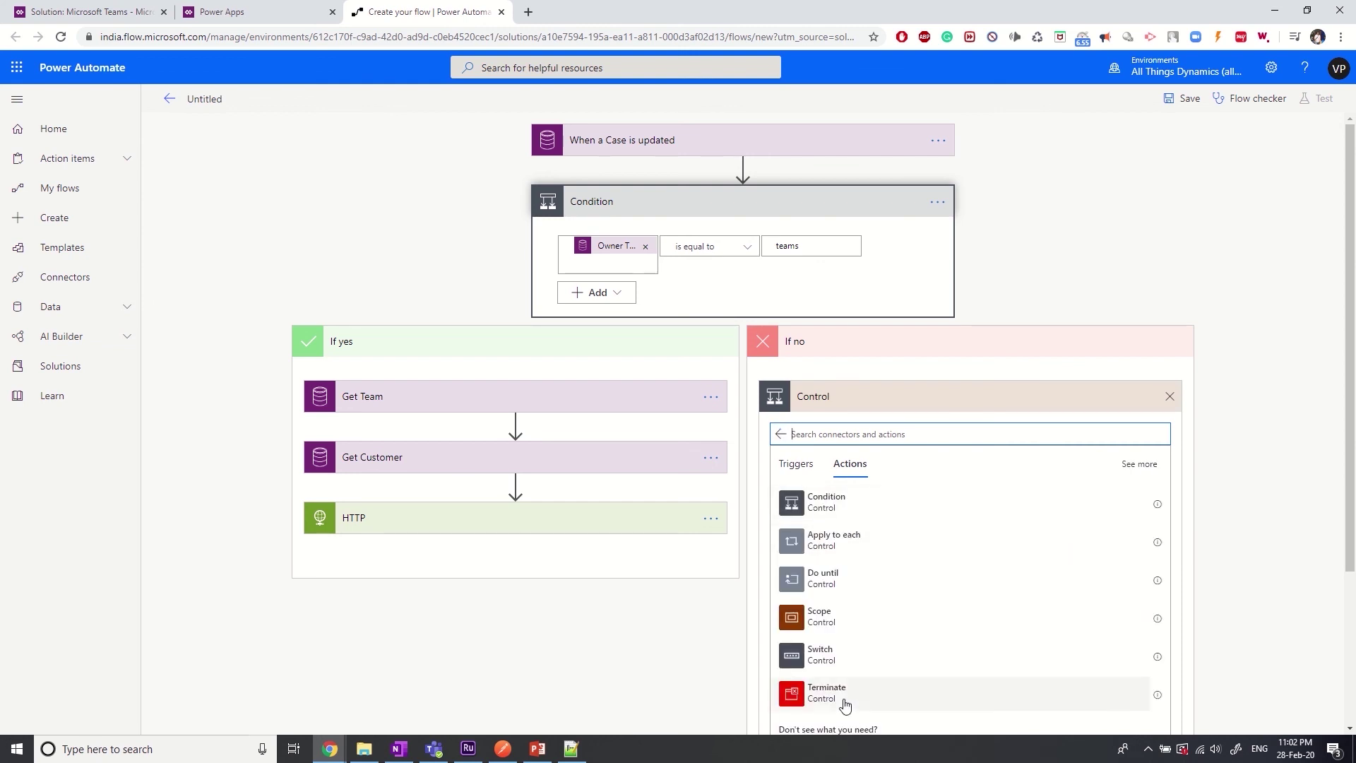
click(847, 705)
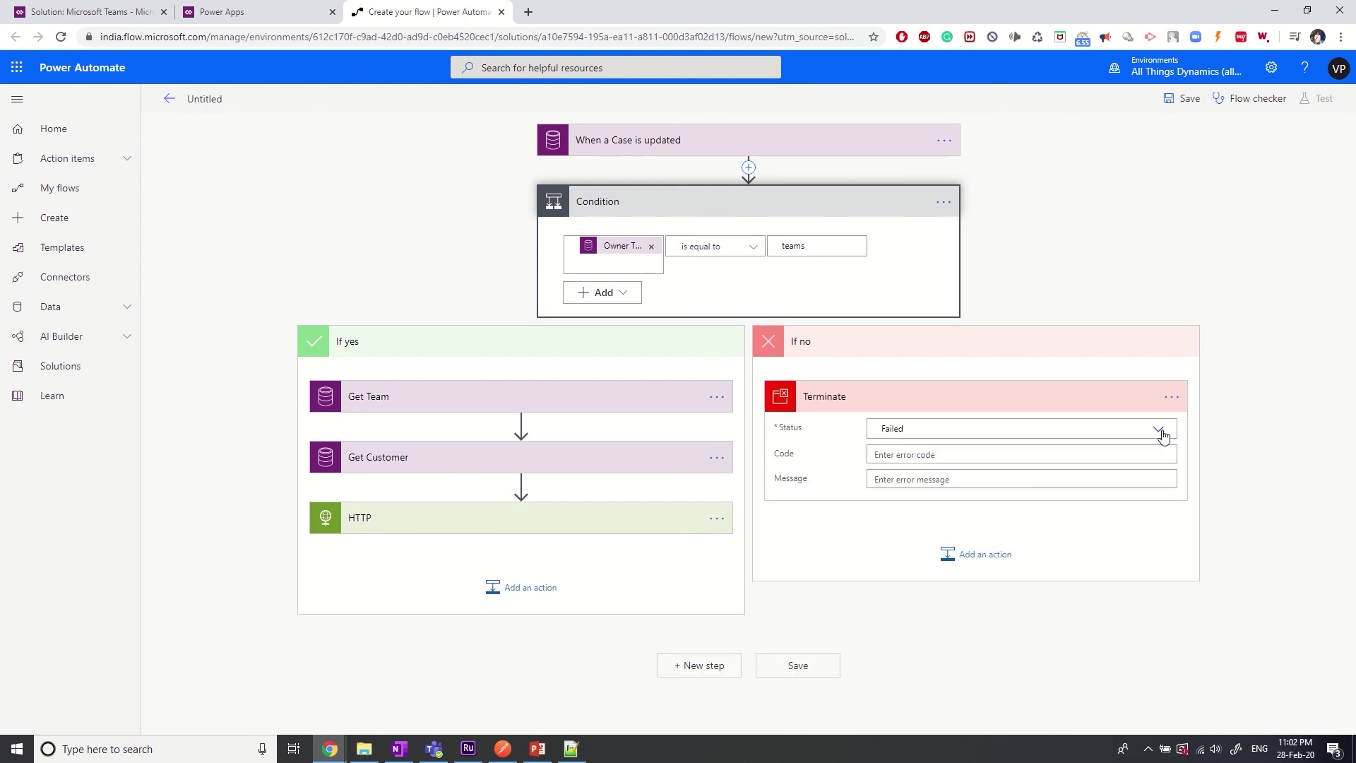
click(1163, 432)
click(913, 468)
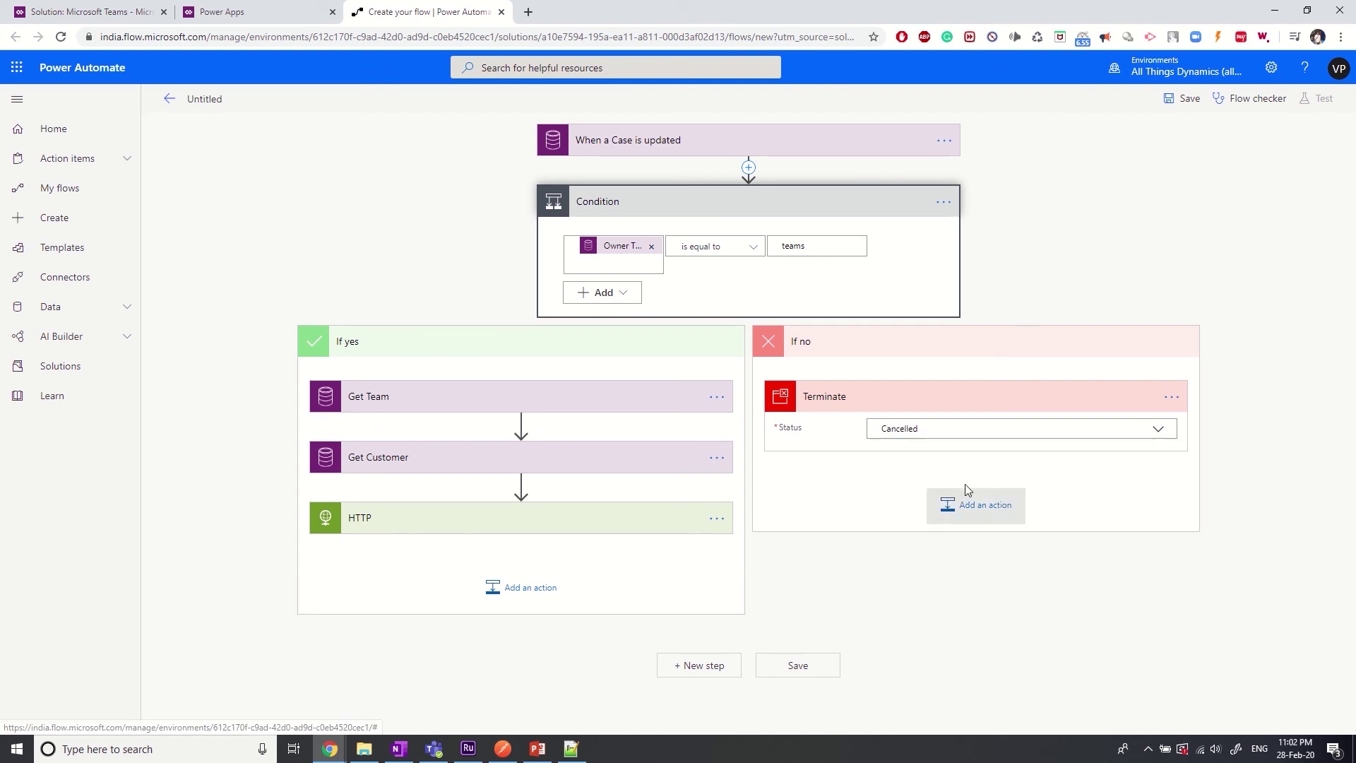
Step: Name the flow On Case Update
click(215, 98)
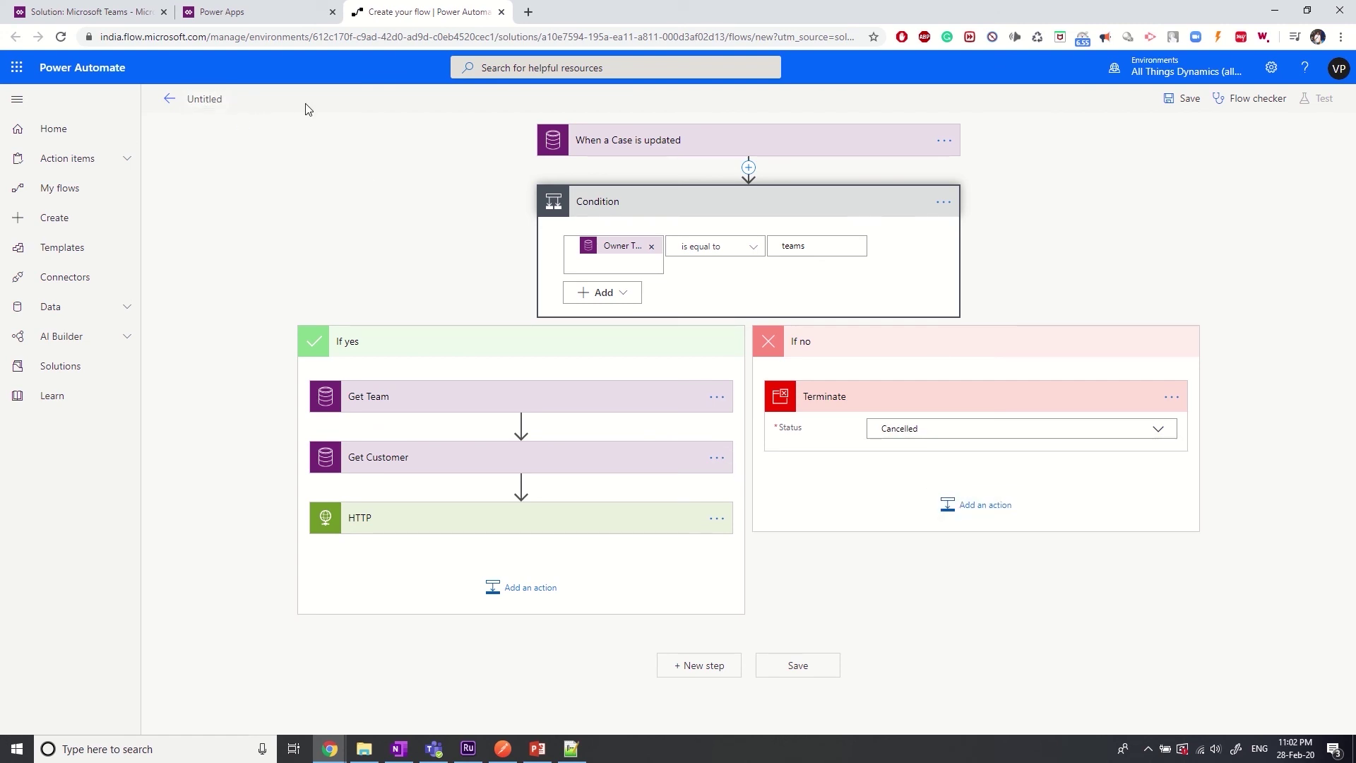
text(On Case Update)
Step: Expand the HTTP action and examine its request settings, including the Body field
click(506, 522)
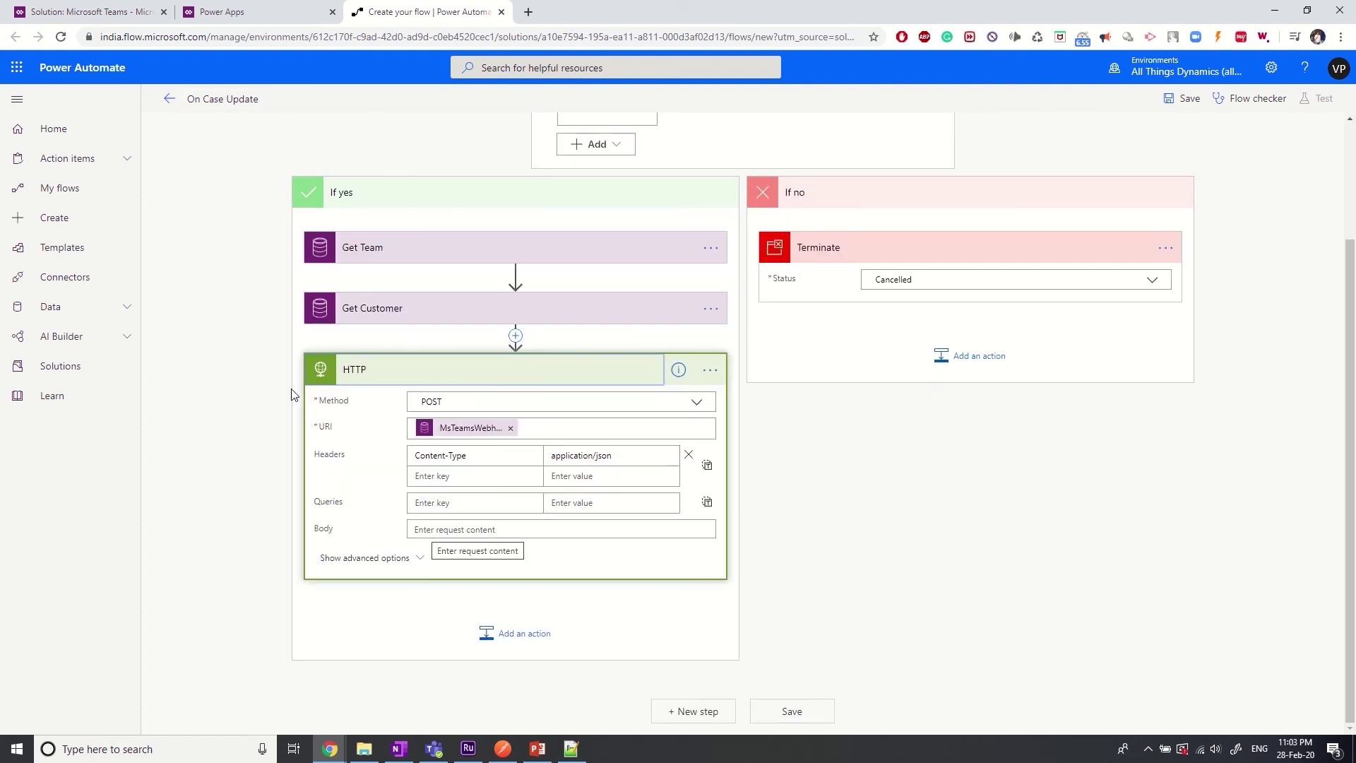
scroll(816, 472, up, 1)
scroll(816, 472, up, 1)
scroll(816, 472, down, 1)
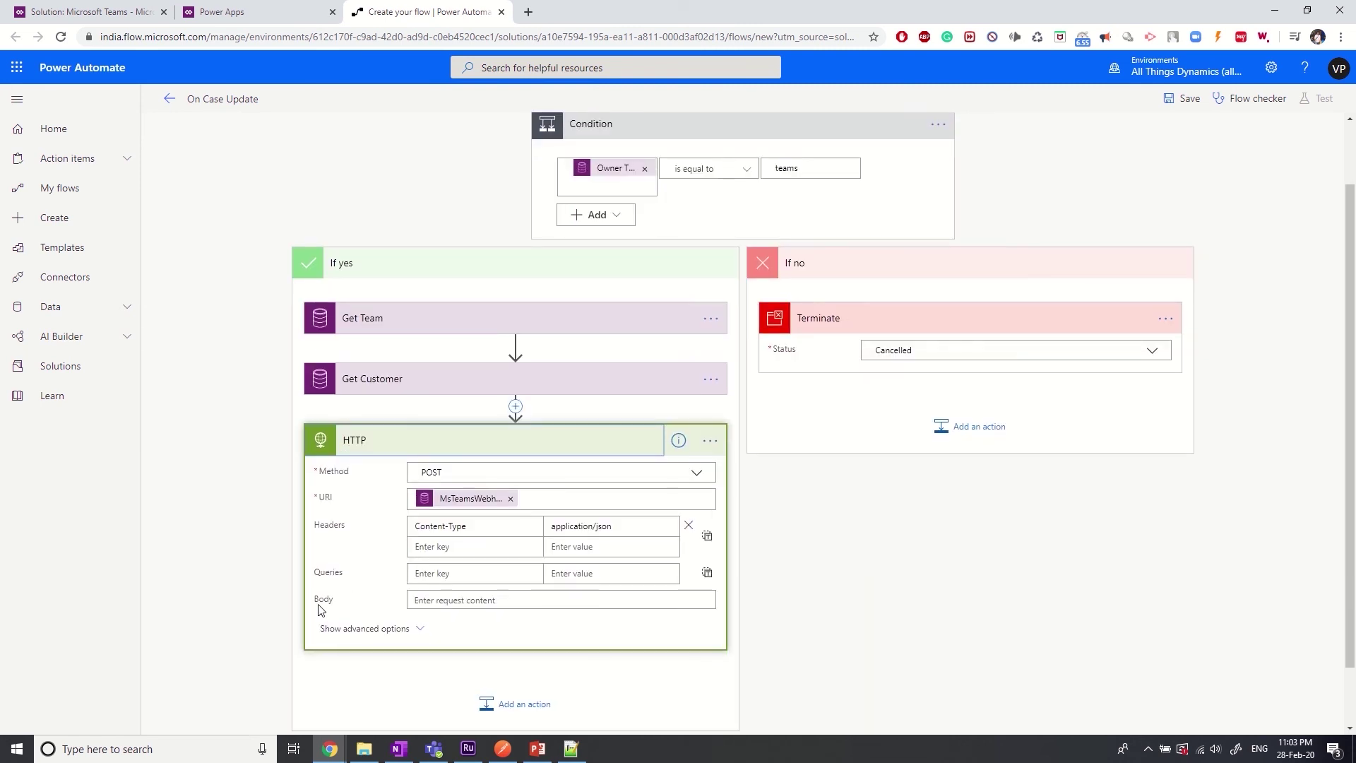
click(435, 599)
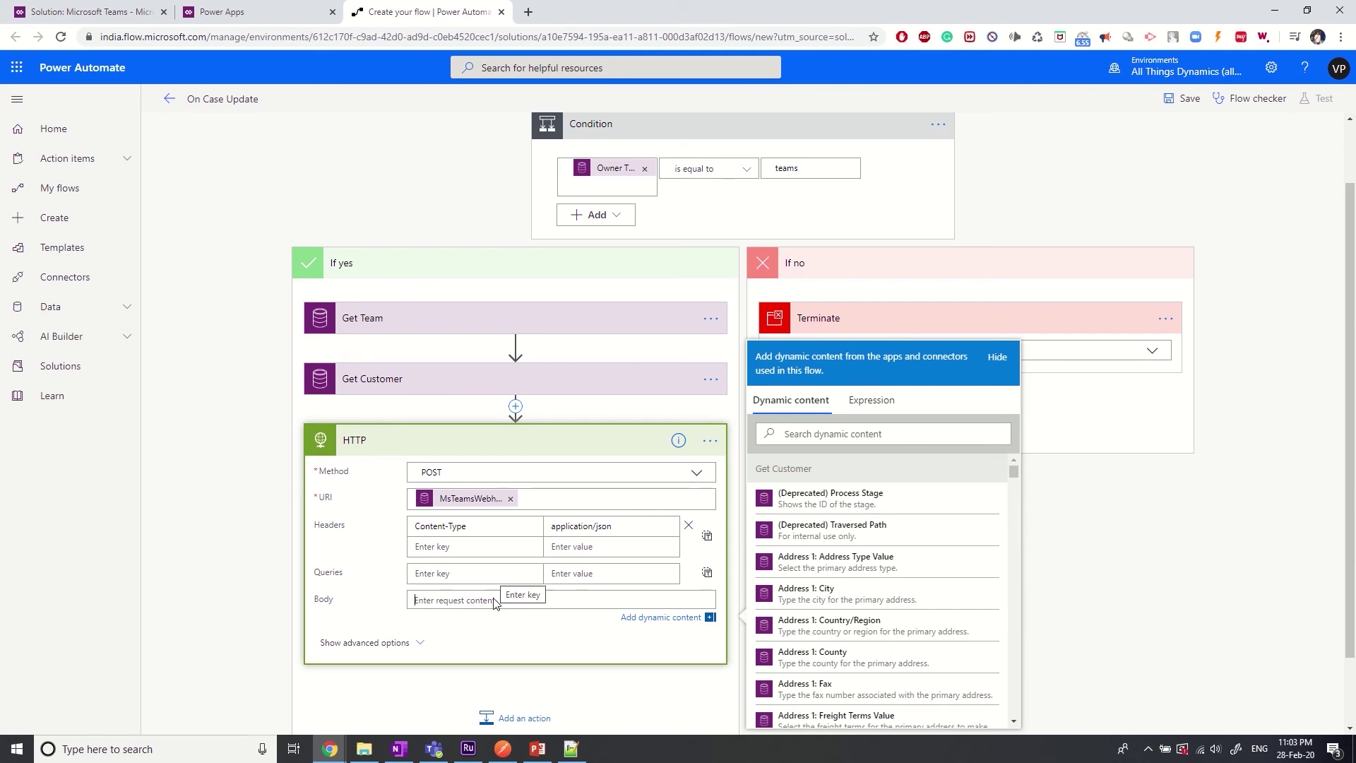
click(276, 369)
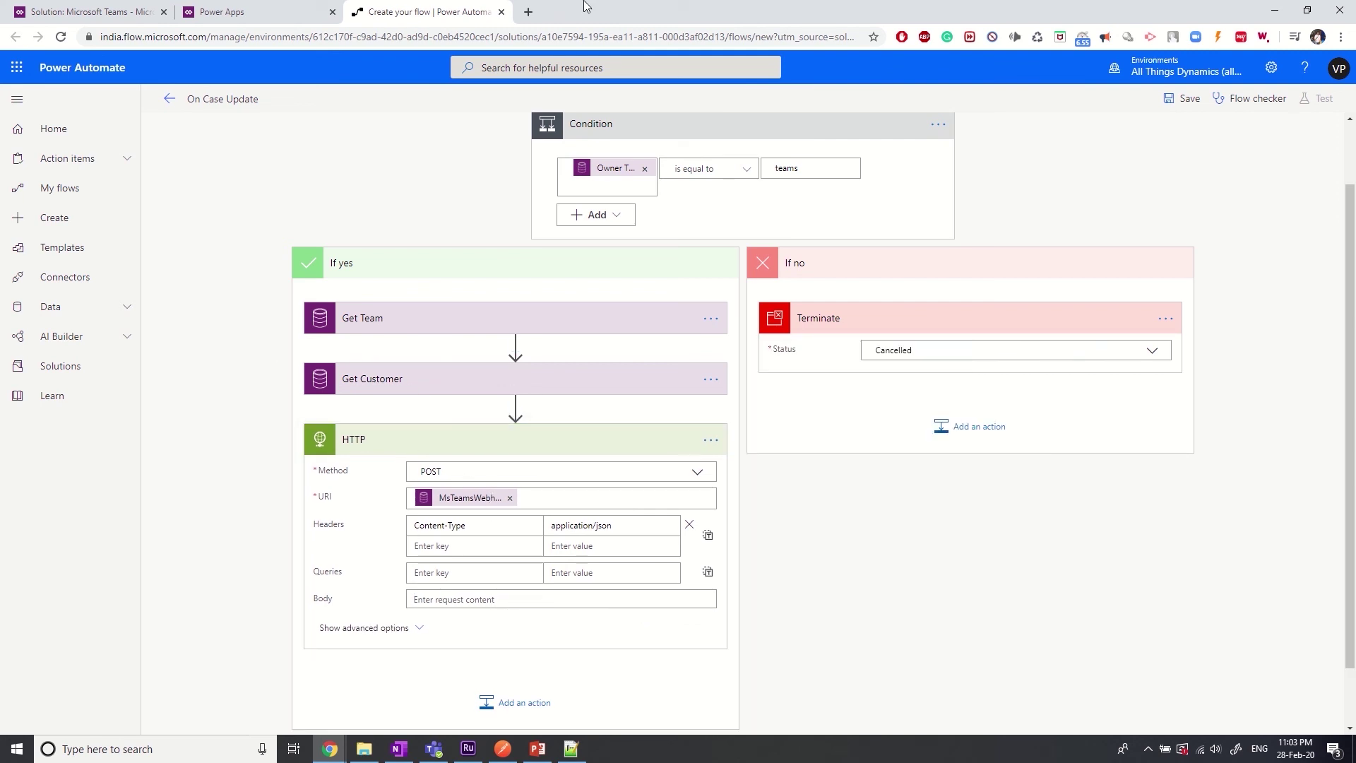